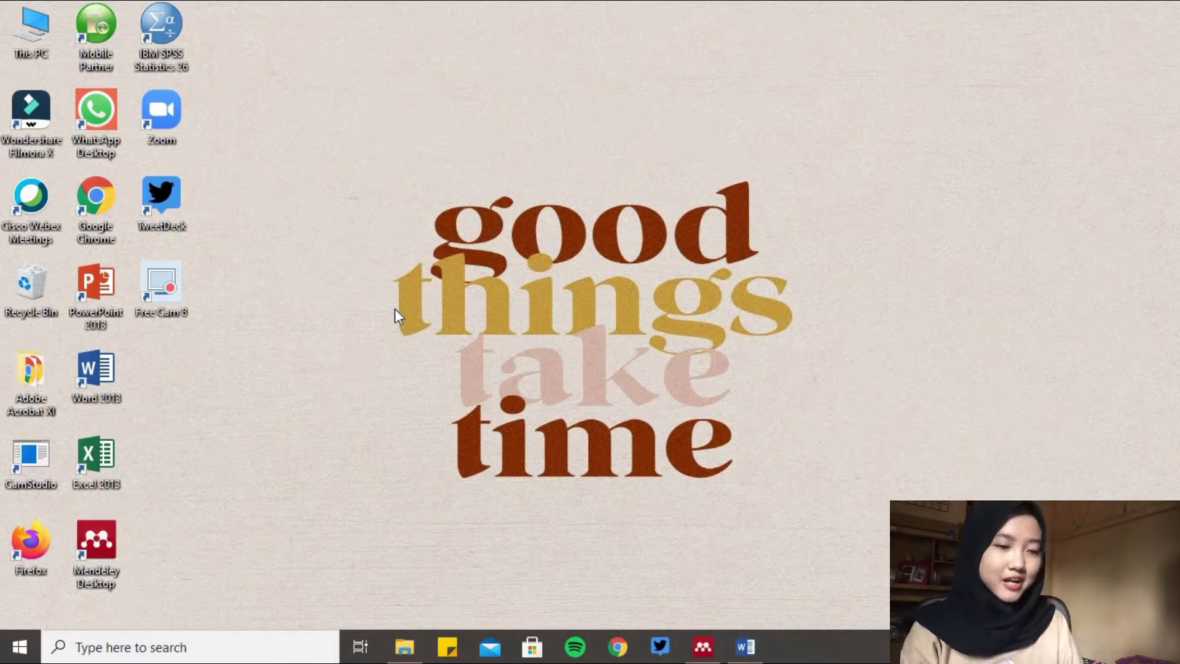
Switch to Mendeley Desktop and start a manual library entry with the document type Book
click(703, 647)
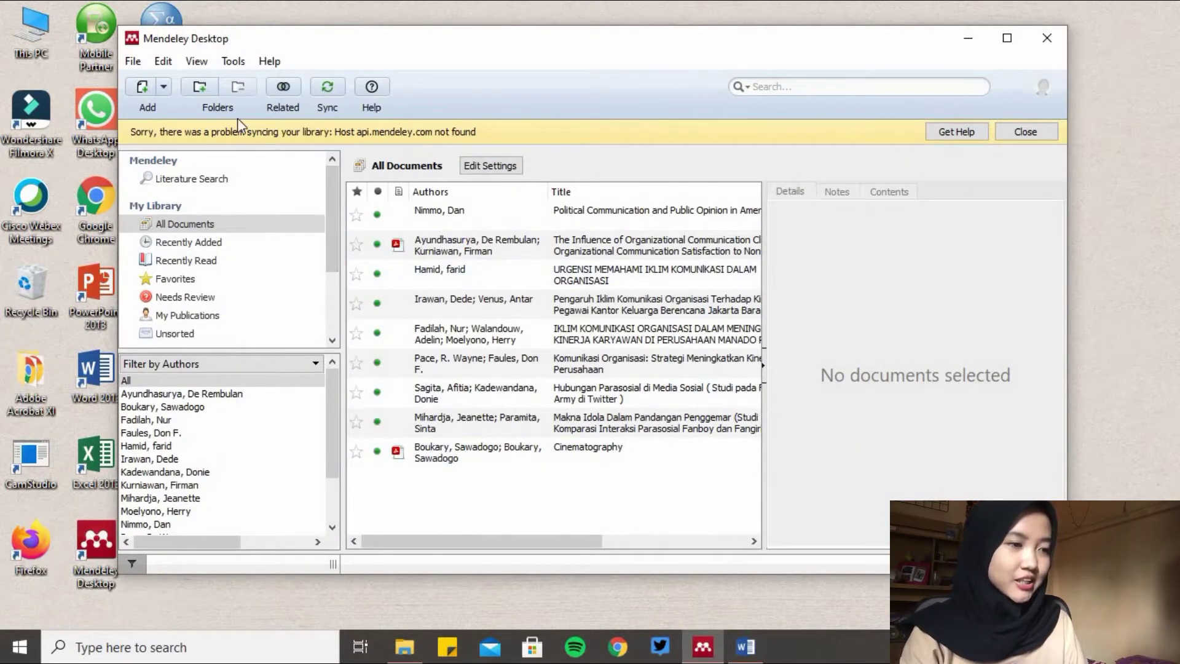
click(163, 87)
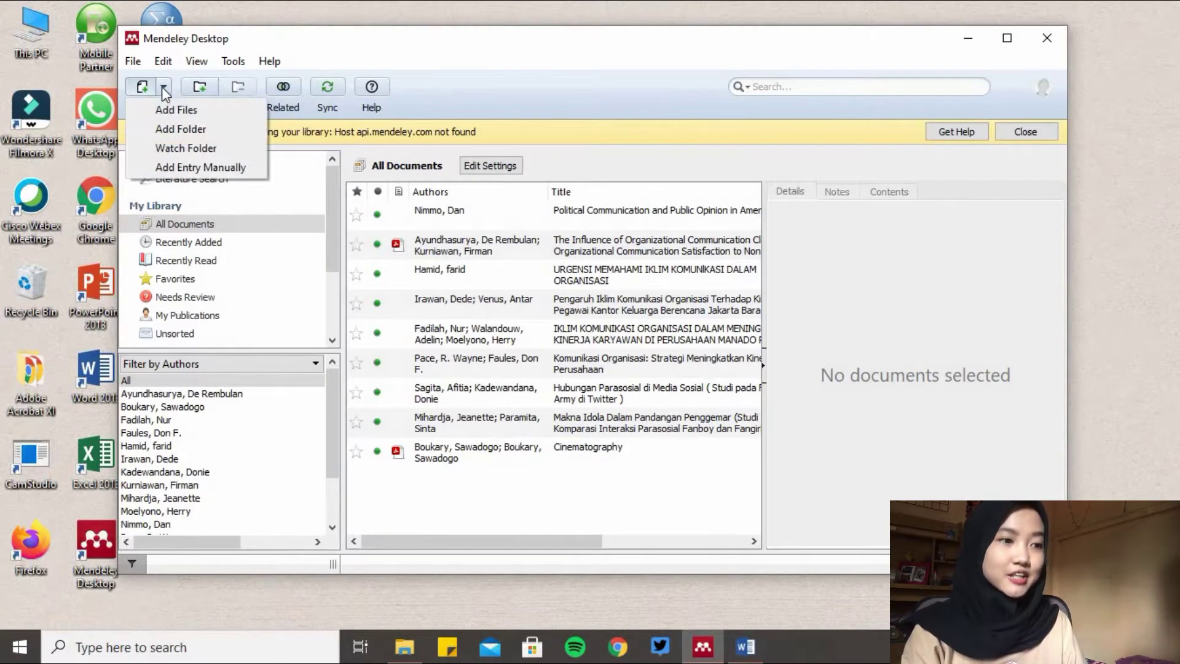
click(178, 162)
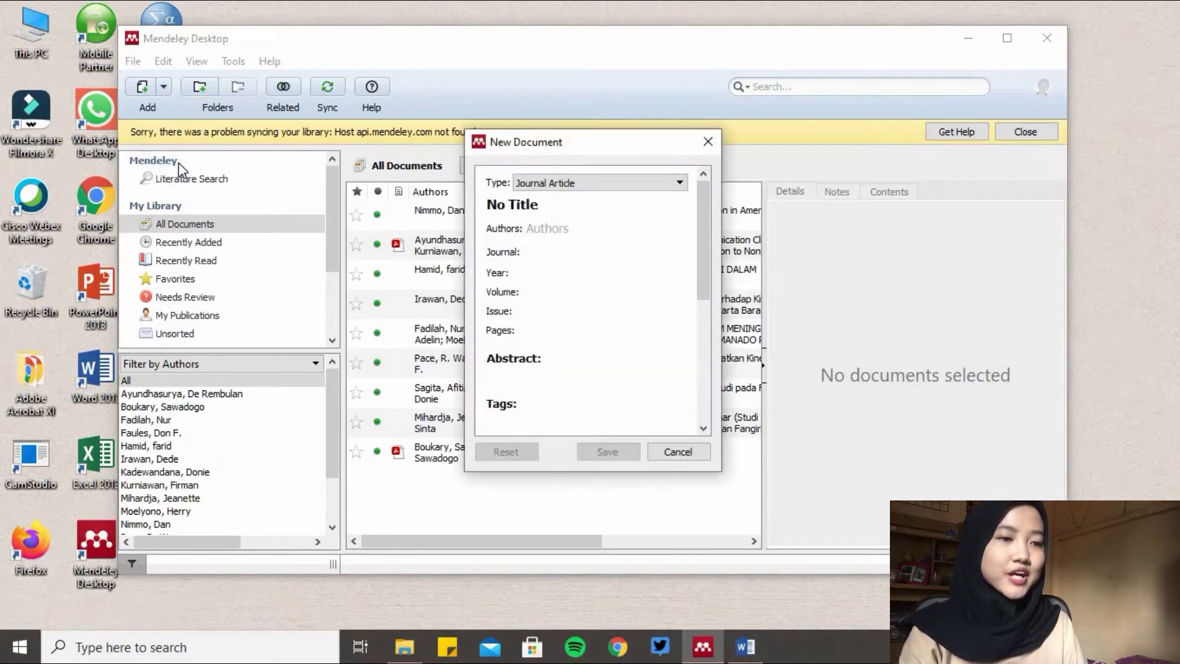
click(575, 187)
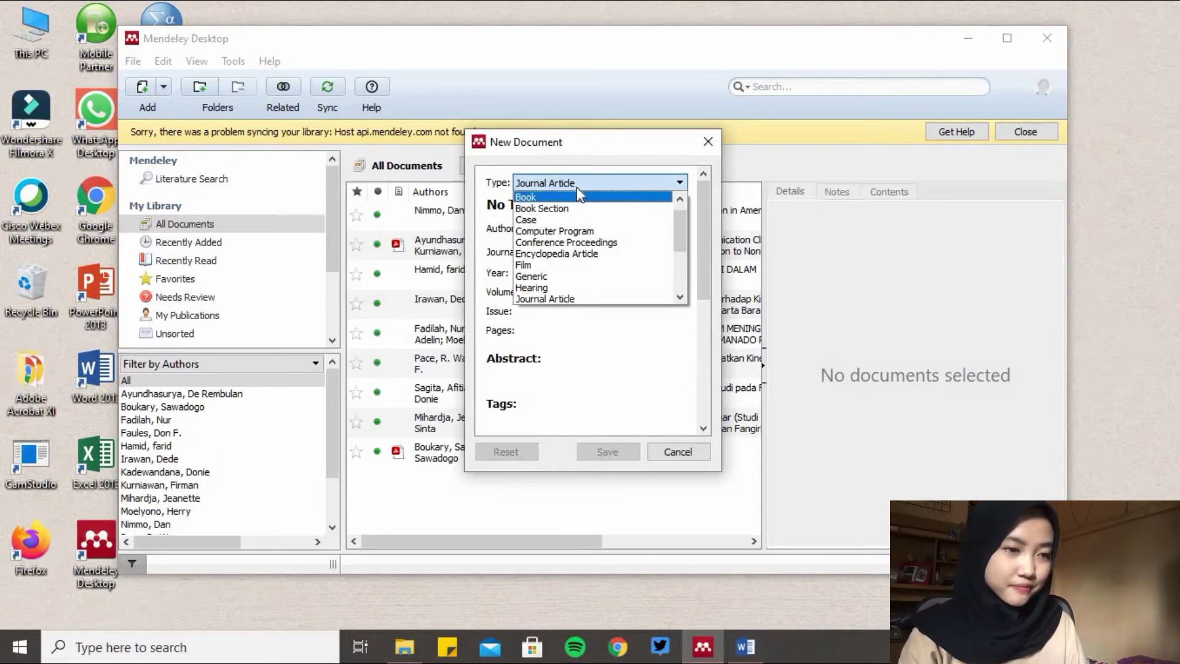
click(579, 197)
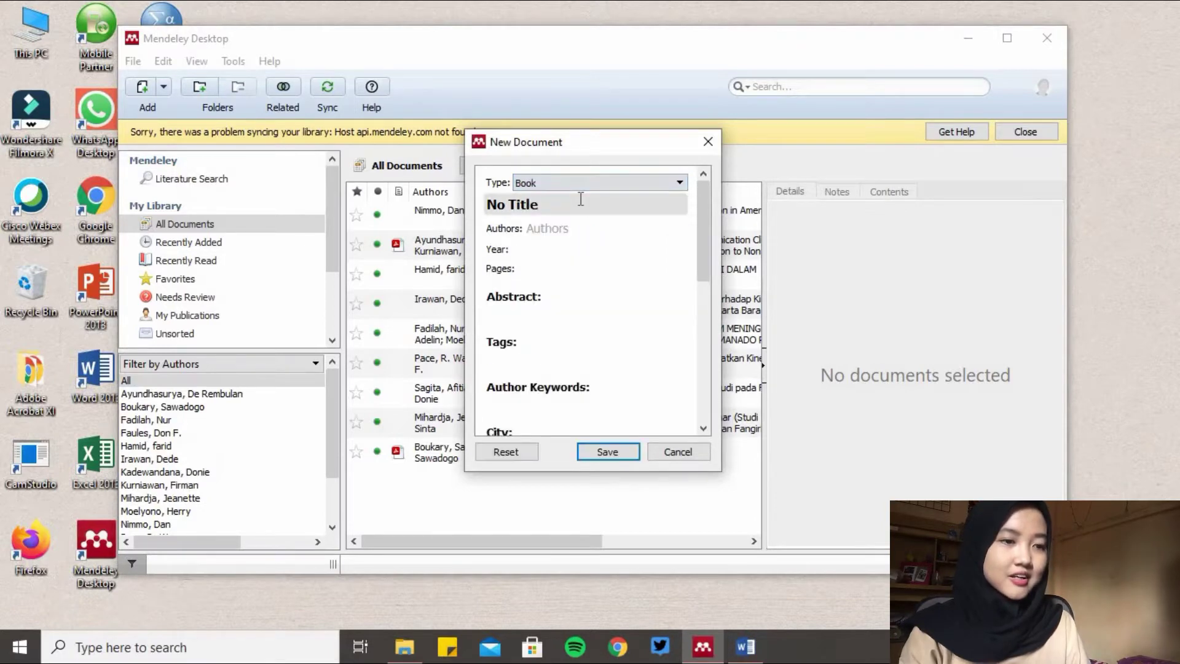
Title the new book entry "Public Speaking"
click(592, 225)
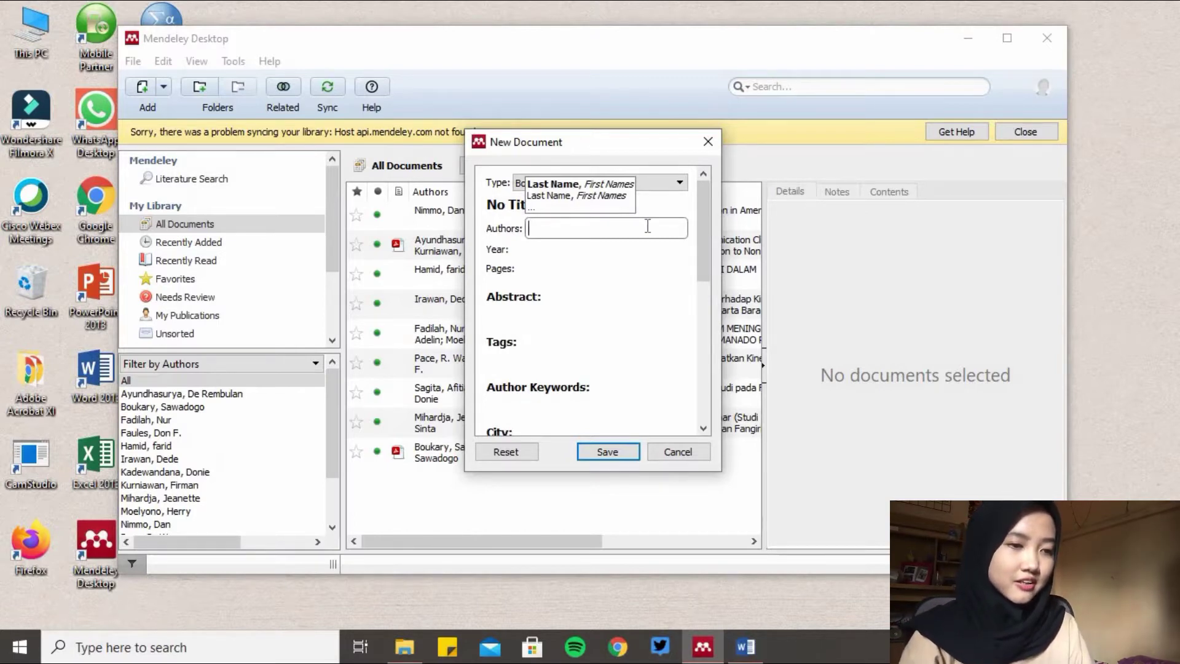
click(631, 204)
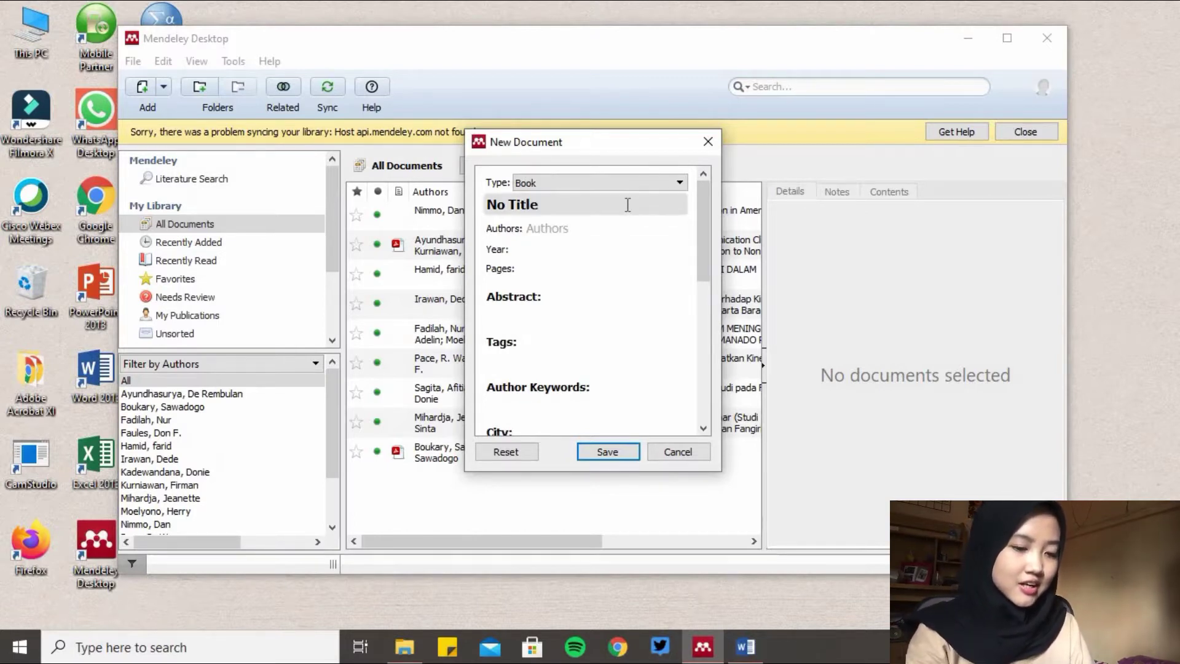
click(628, 205)
key(BackSpace)
key(BackSpace)
key(BackSpace)
key(BackSpace)
key(BackSpace)
key(BackSpace)
key(BackSpace)
key(BackSpace)
text(P)
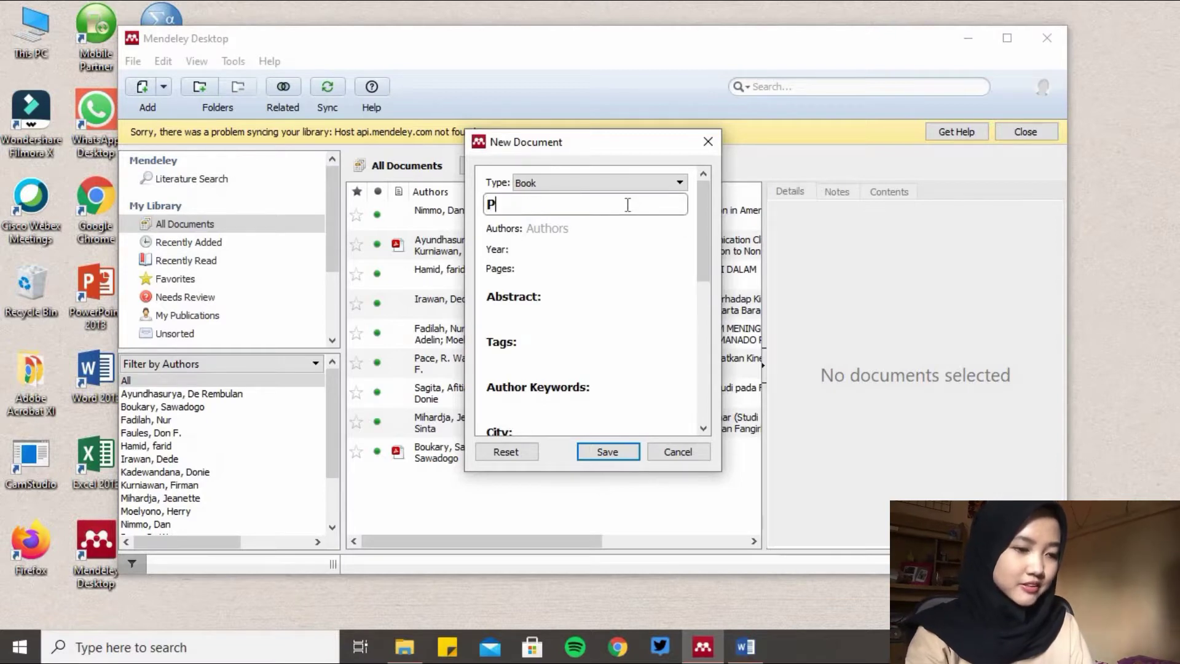
text(ublic )
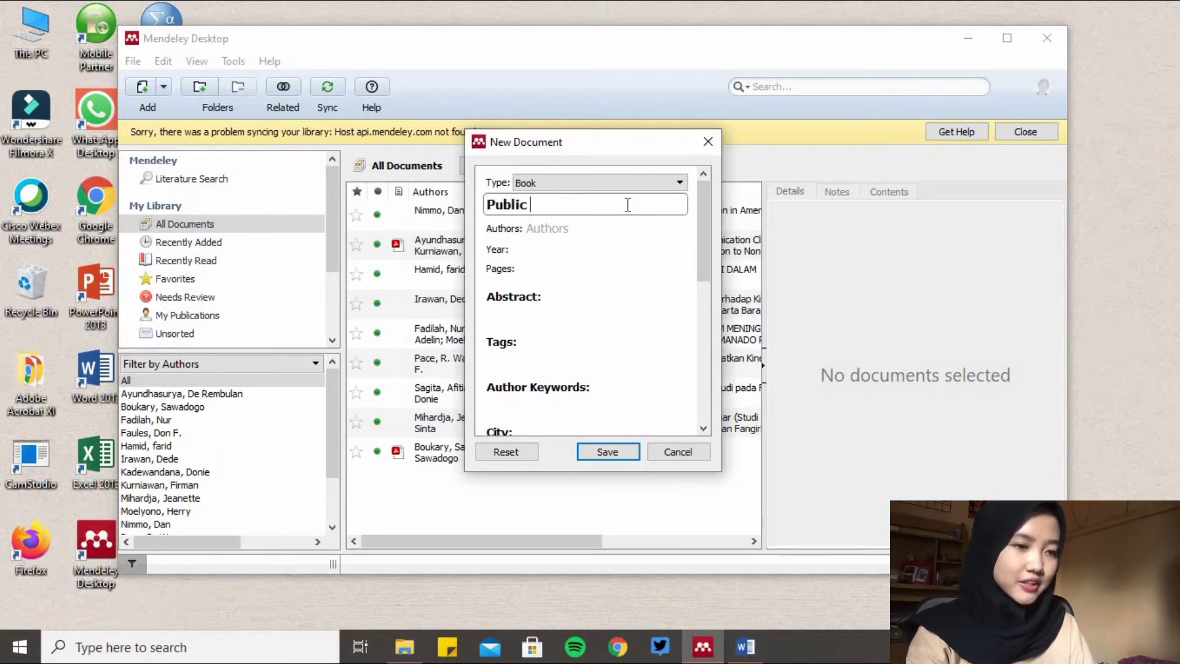
text(Speaking)
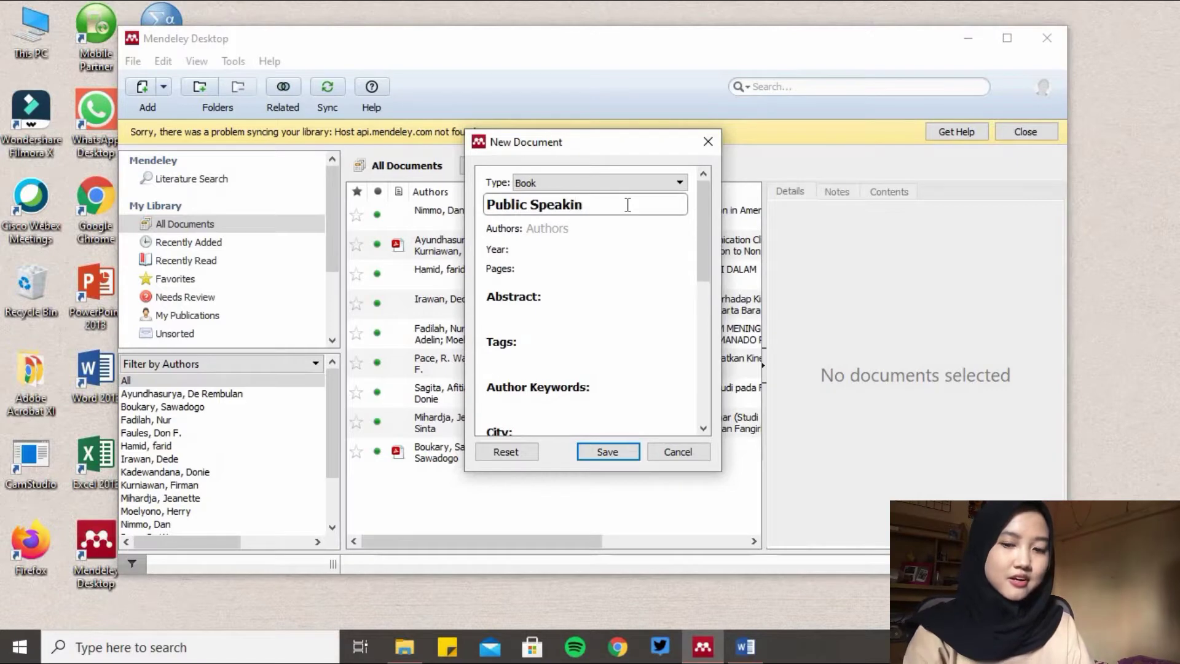
Enter the author's full name for the book, first name first
click(622, 228)
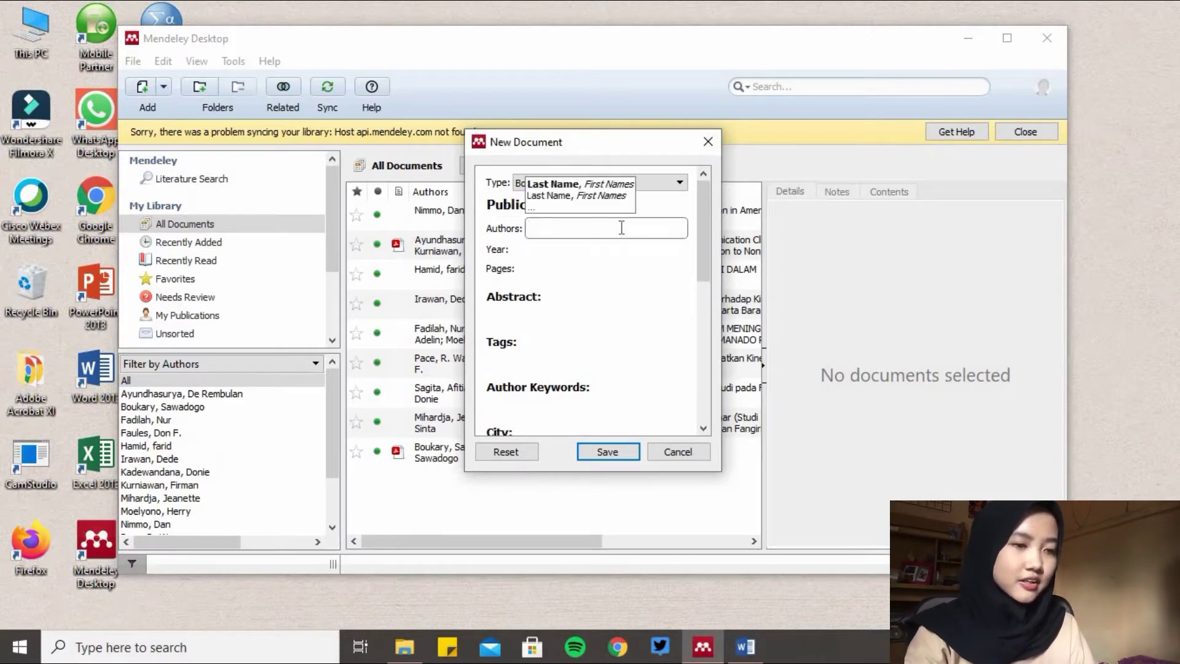
text(Helena)
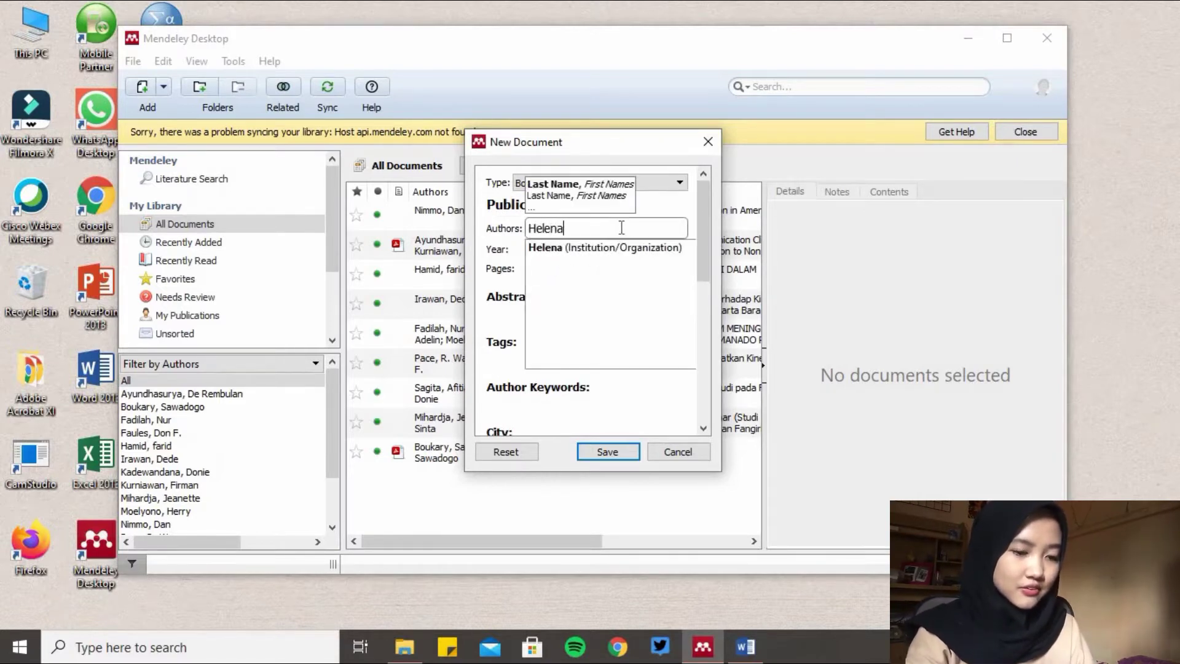
text( Olii)
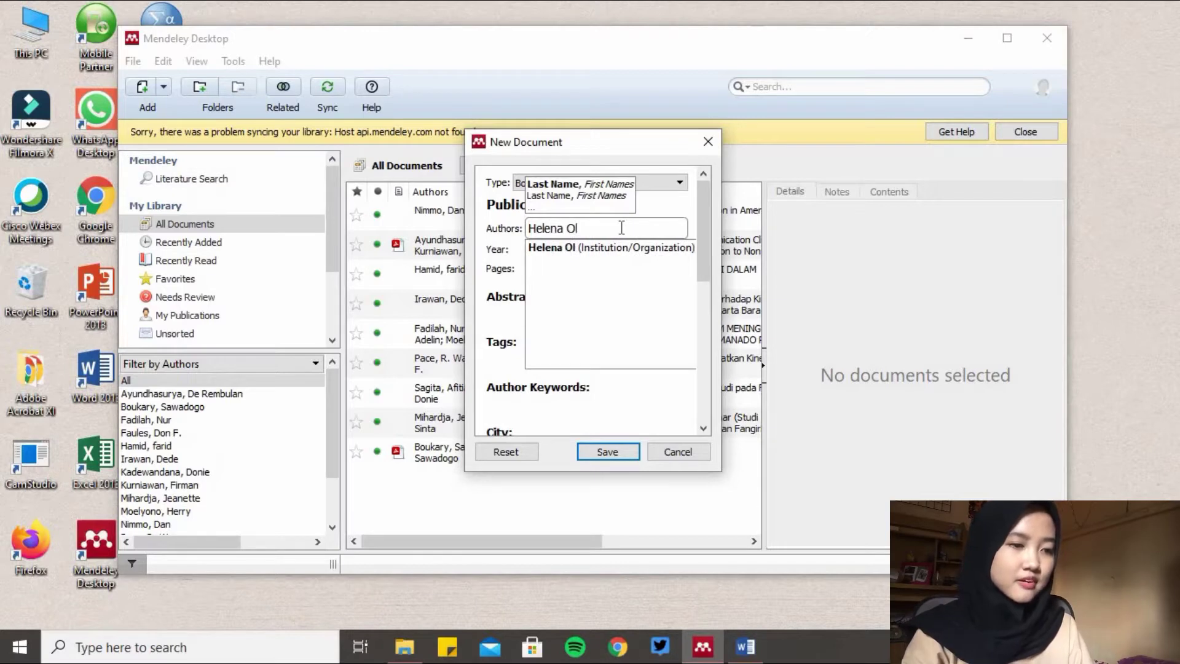
Set the book's publication year to 2010 and its pages to 141
click(576, 248)
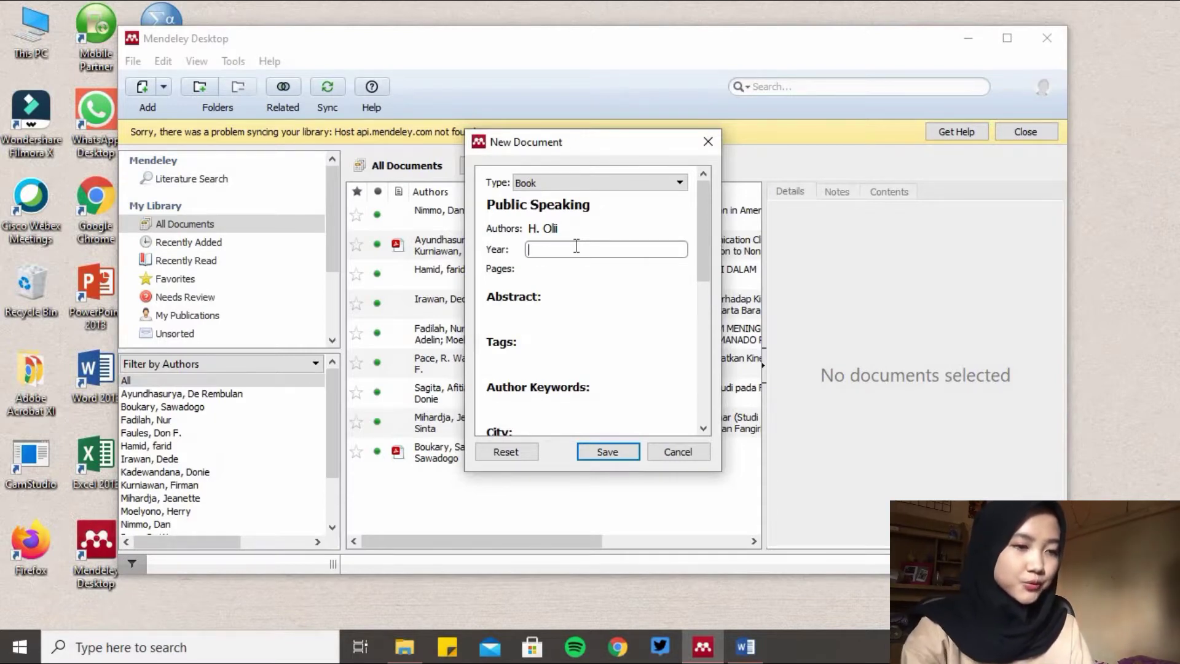
text(2010)
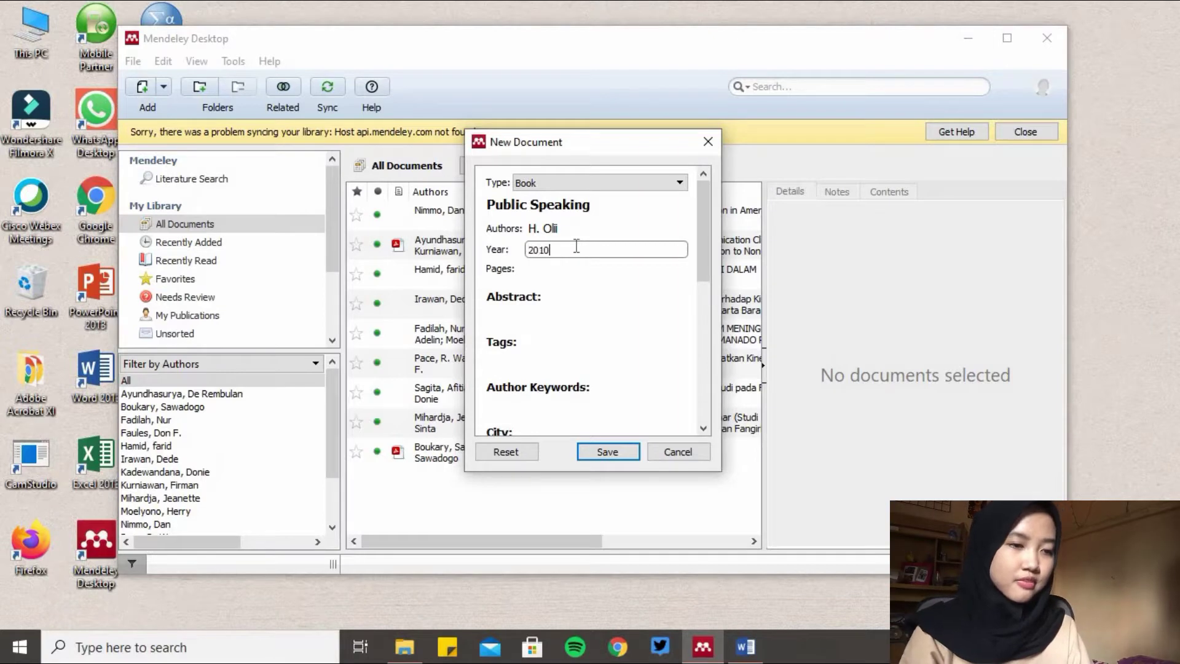
key(Return)
click(578, 268)
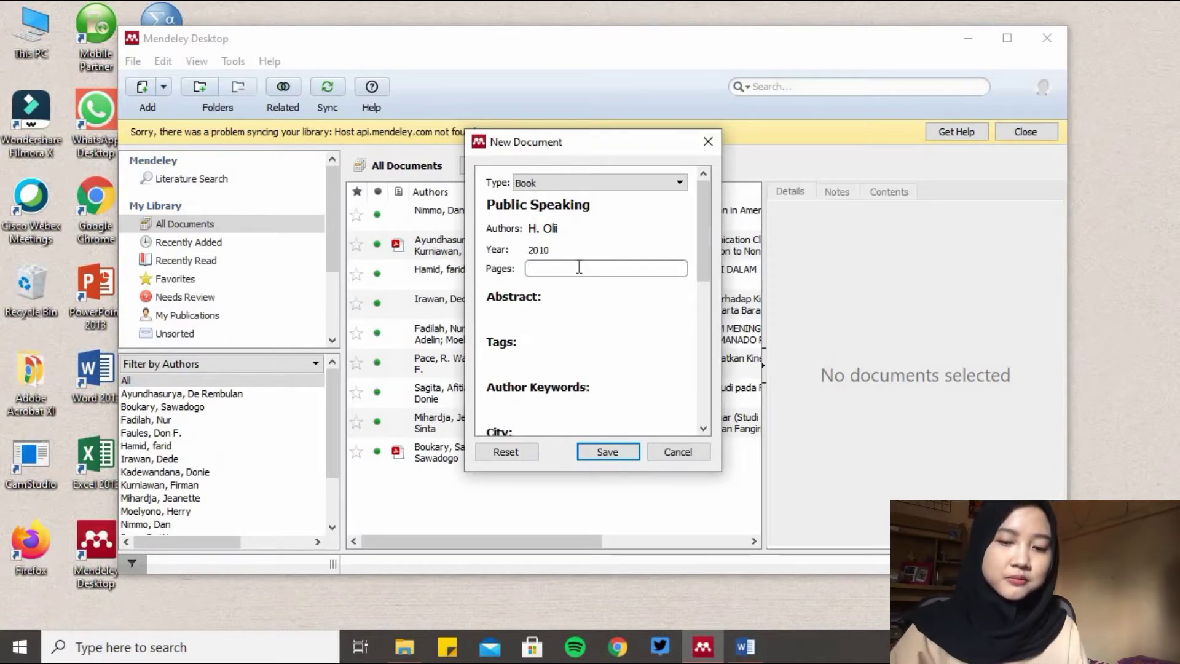
text(141)
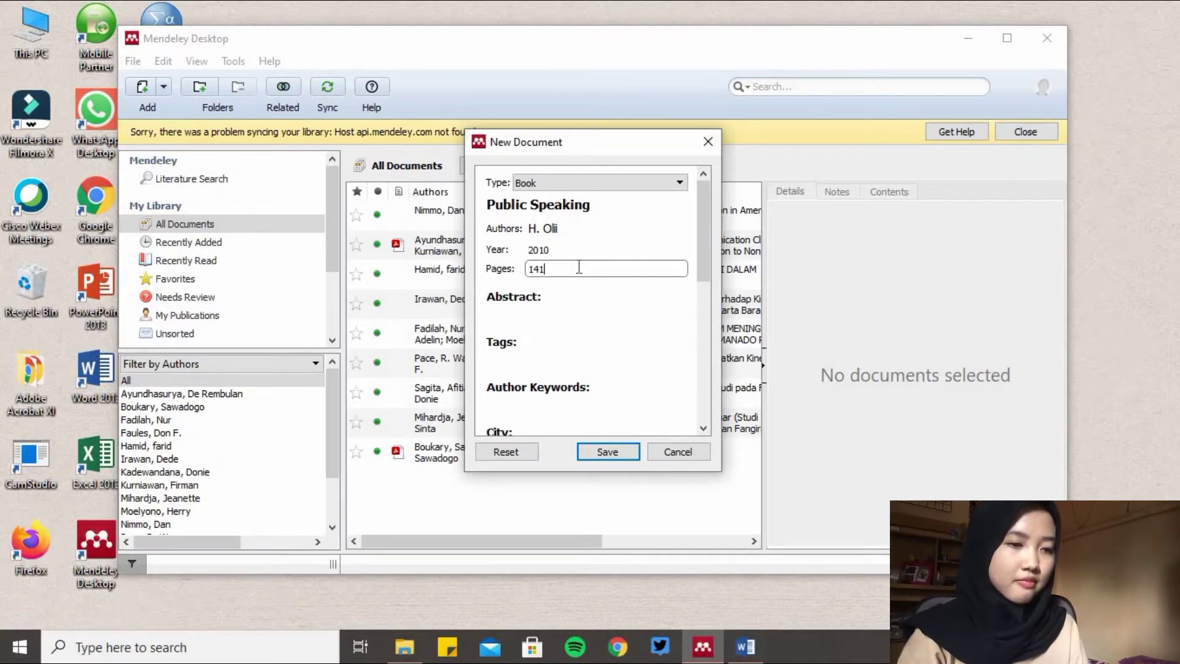
Set the book's city to Jakarta and its edition to 2nd
click(704, 248)
scroll(713, 344, down, 10)
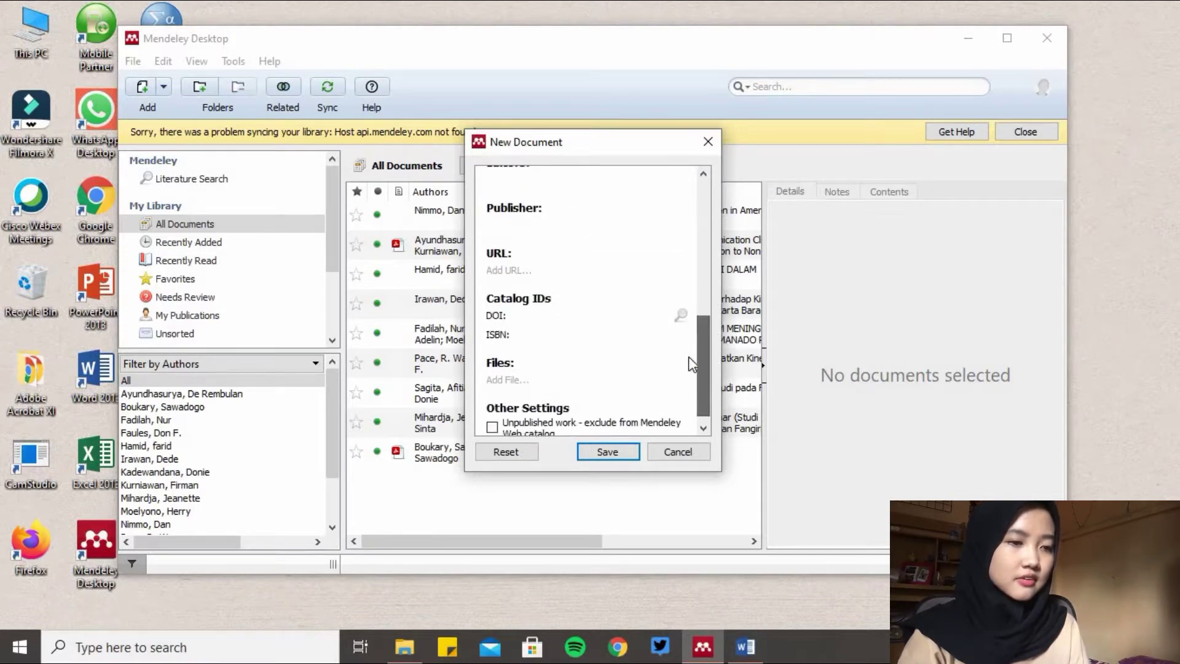
drag(703, 340, 655, 271)
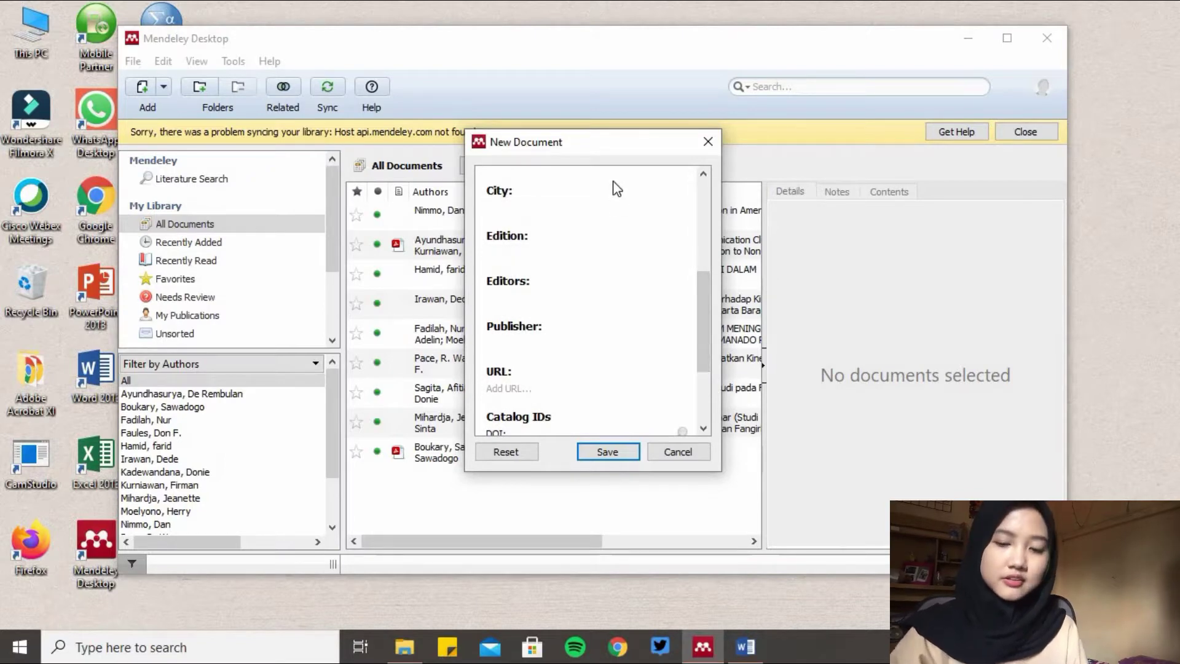
click(561, 208)
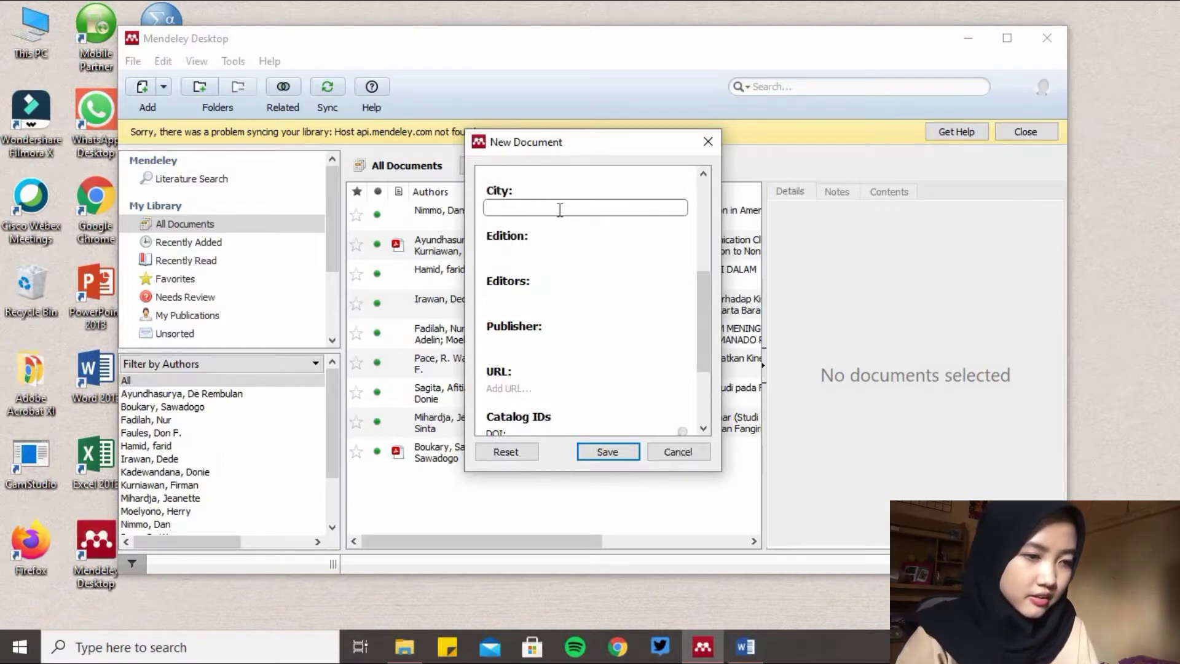
text(Jakarta)
click(571, 249)
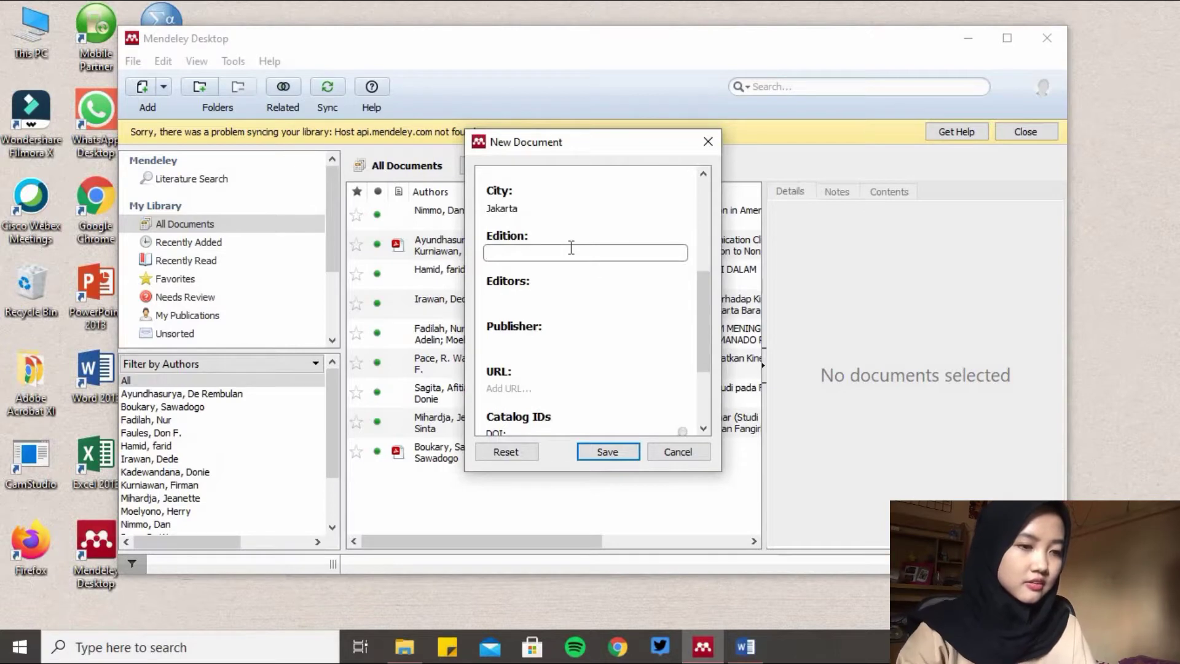
text(2nd)
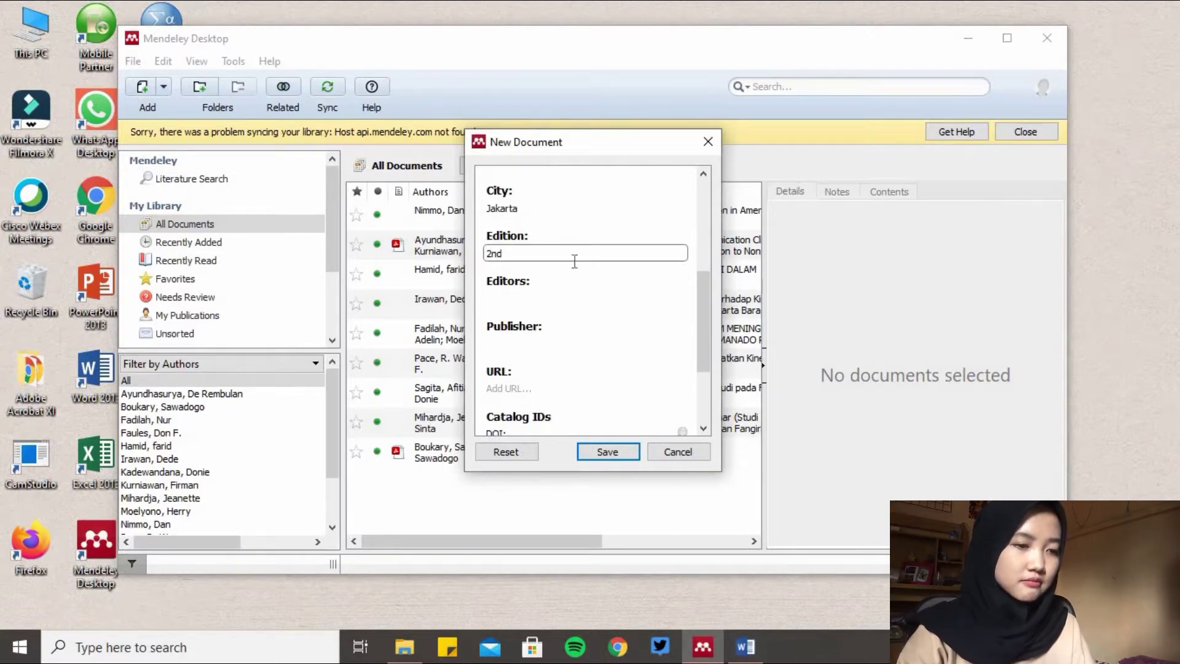
Enter the editor's name for the book as last name, comma, first name
click(580, 297)
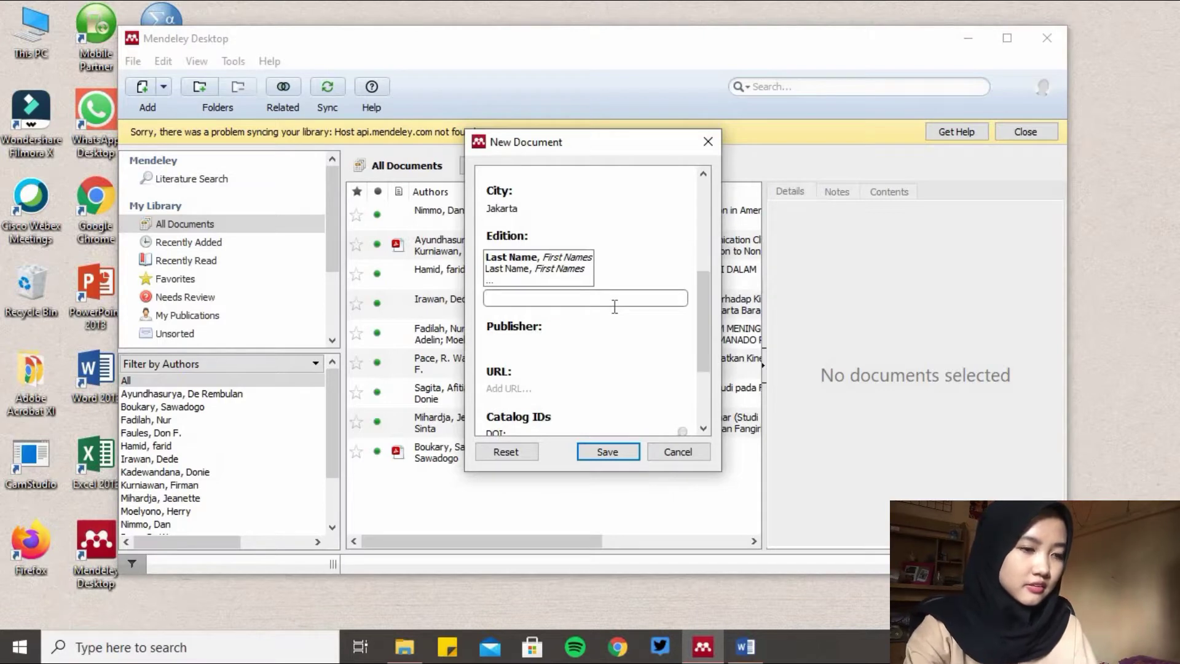
text(Evelina)
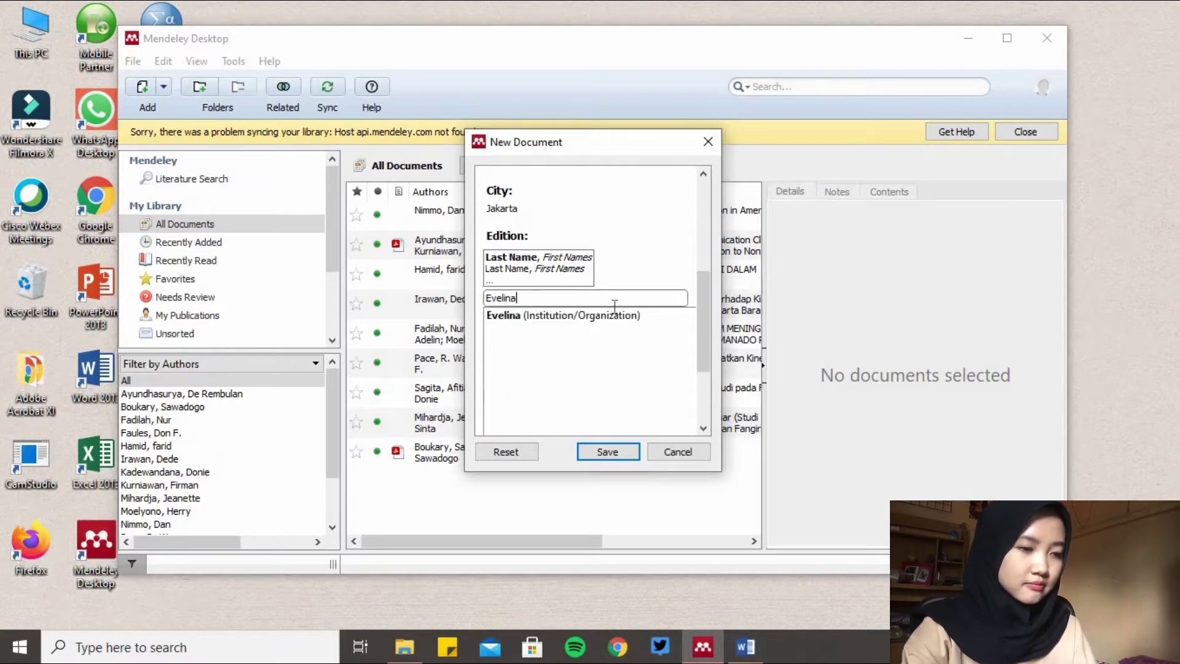
text(, Lidia)
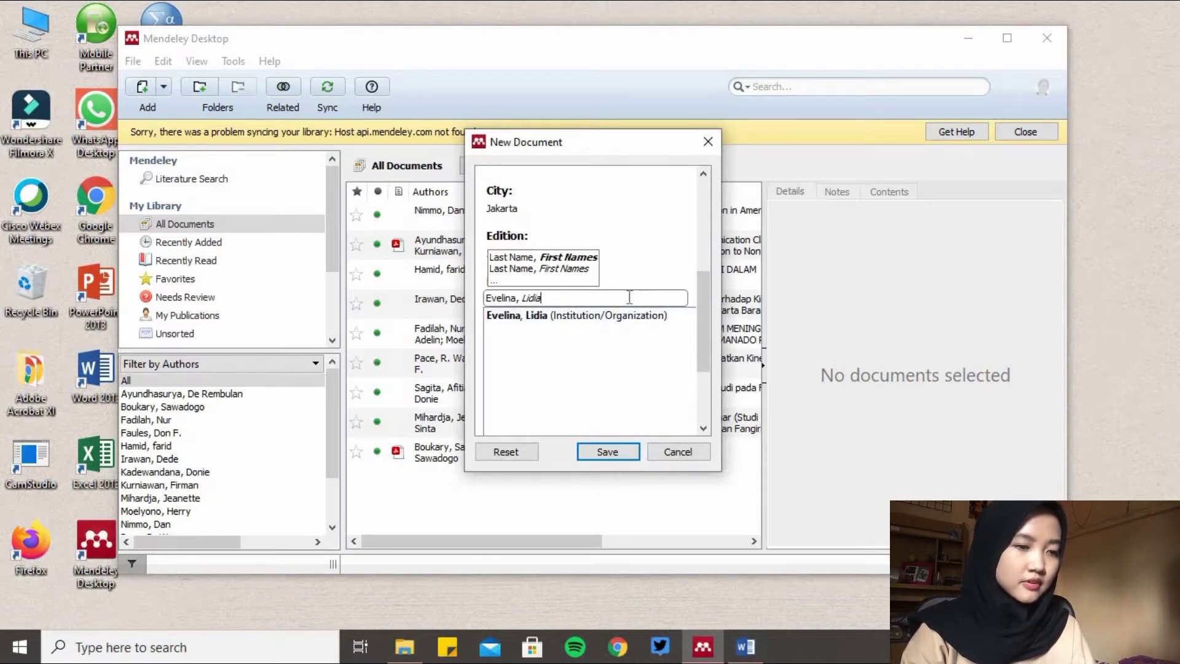
click(616, 312)
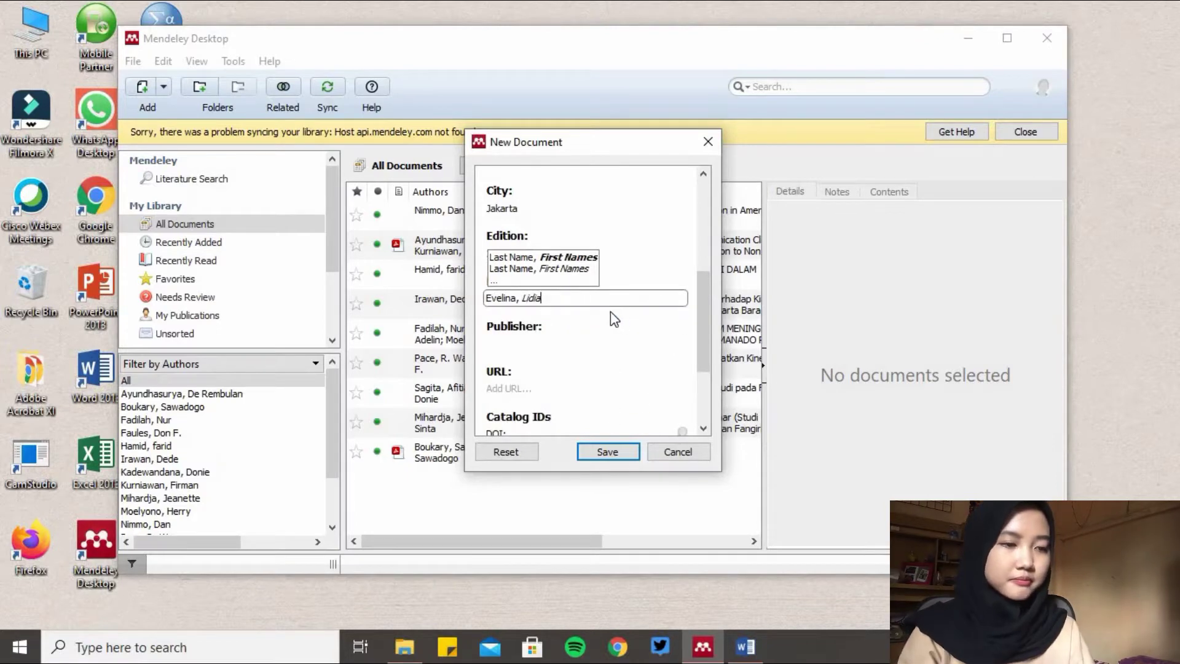
Set the book's publisher to Indeks
click(536, 341)
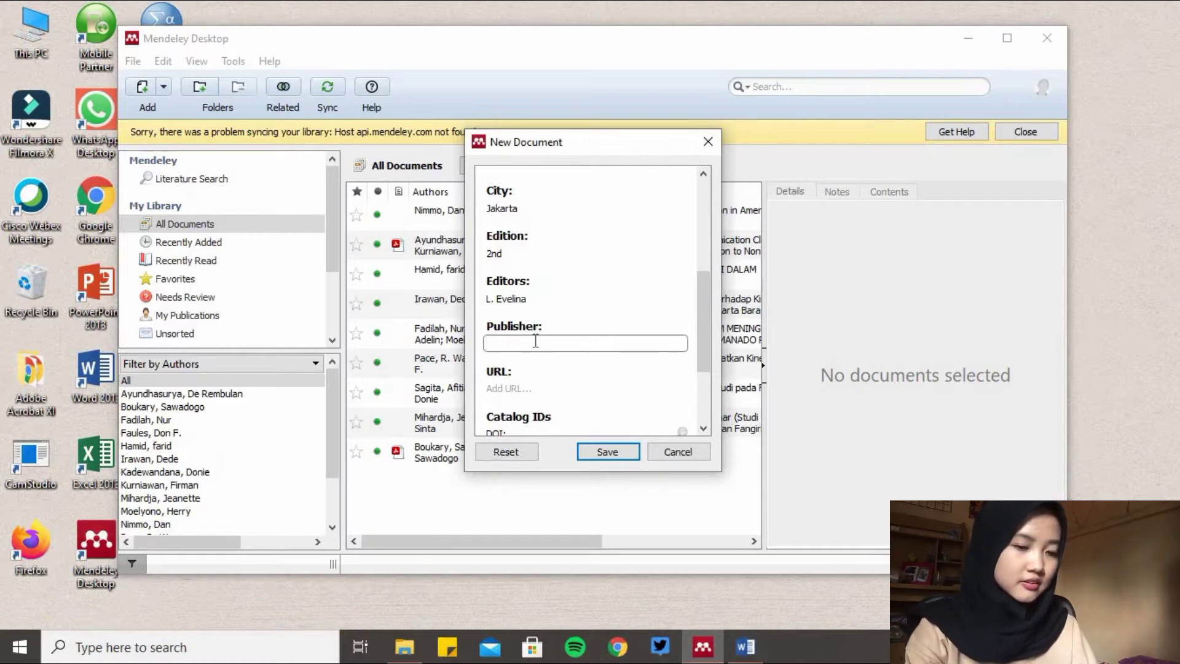
text(INnd)
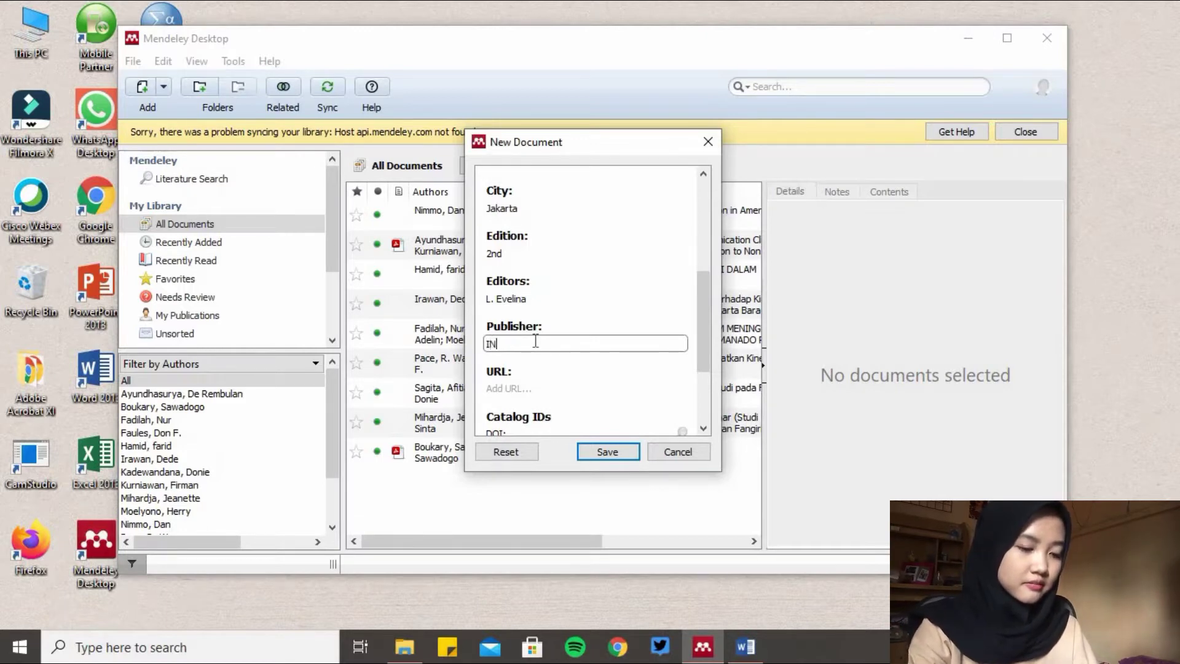
key(BackSpace)
key(BackSpace)
key(BackSpace)
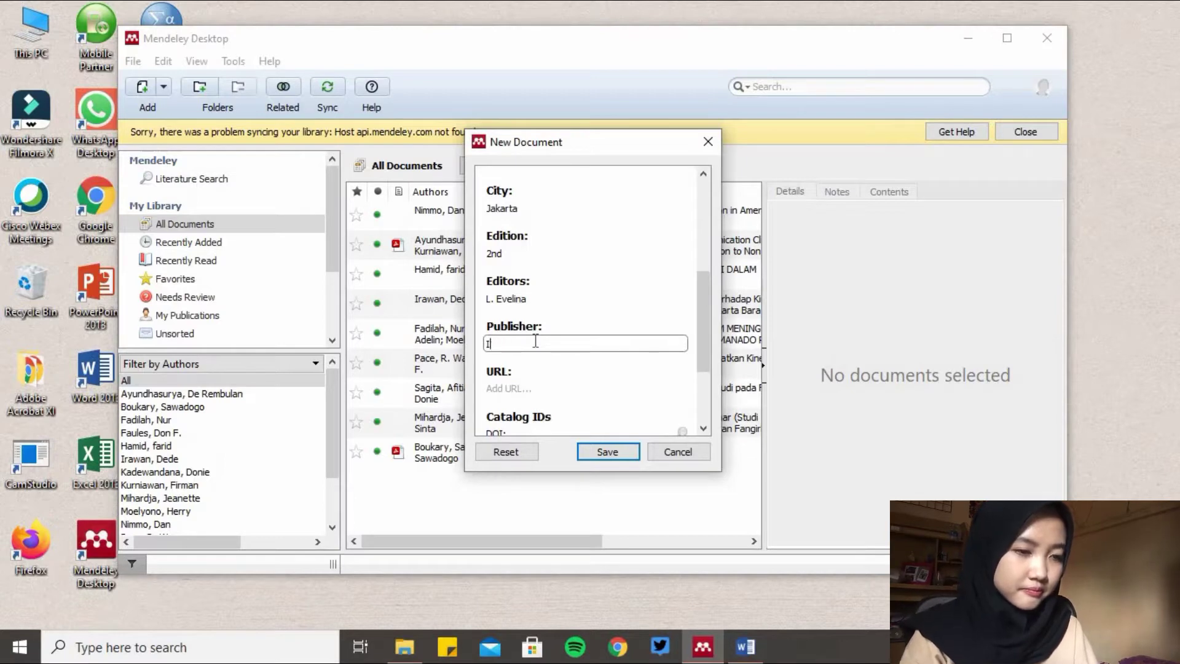
text(ndeks)
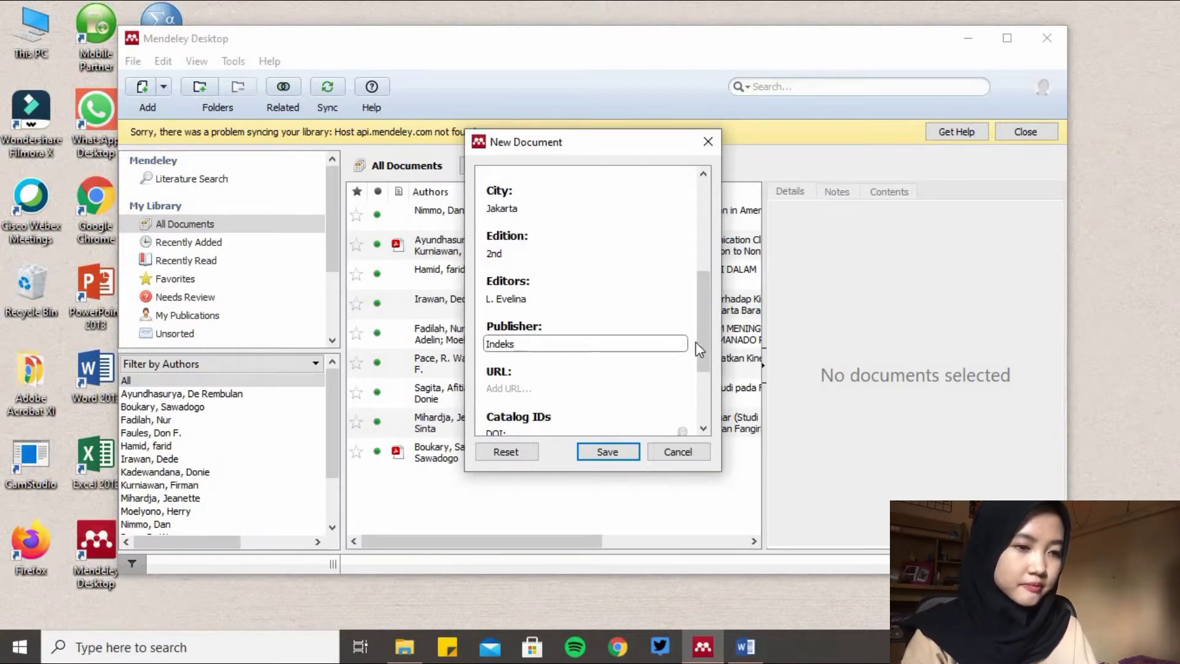
Re-enter the book author's name as last name, comma, first name, and save the new book entry
drag(700, 345, 705, 178)
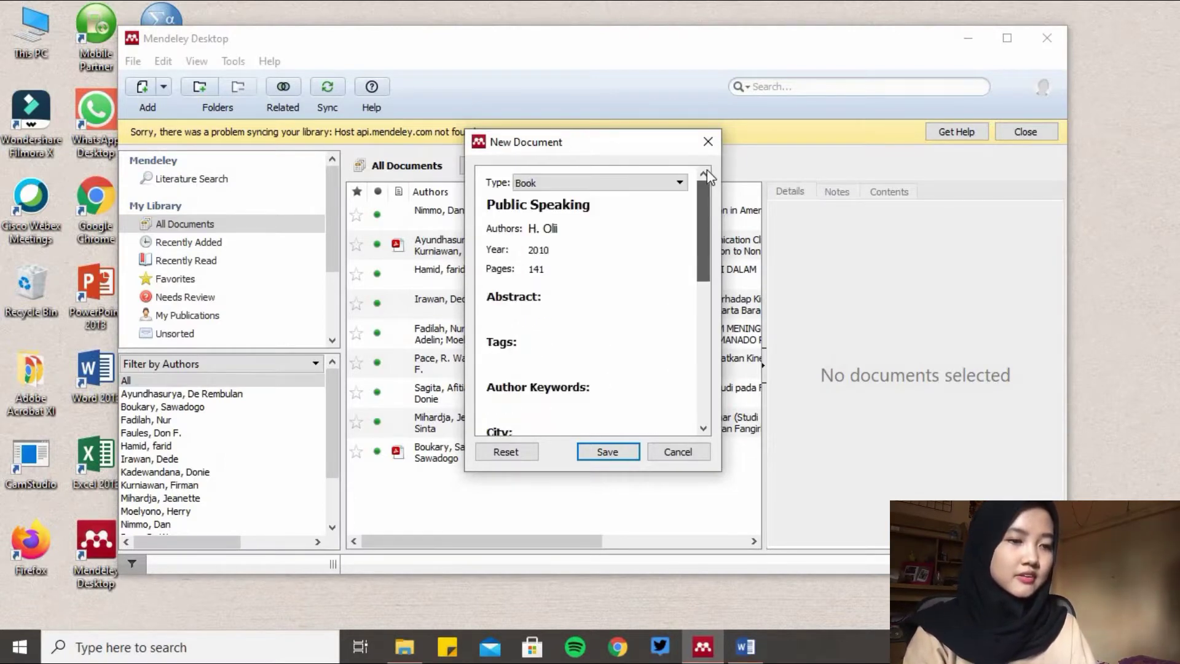
click(616, 222)
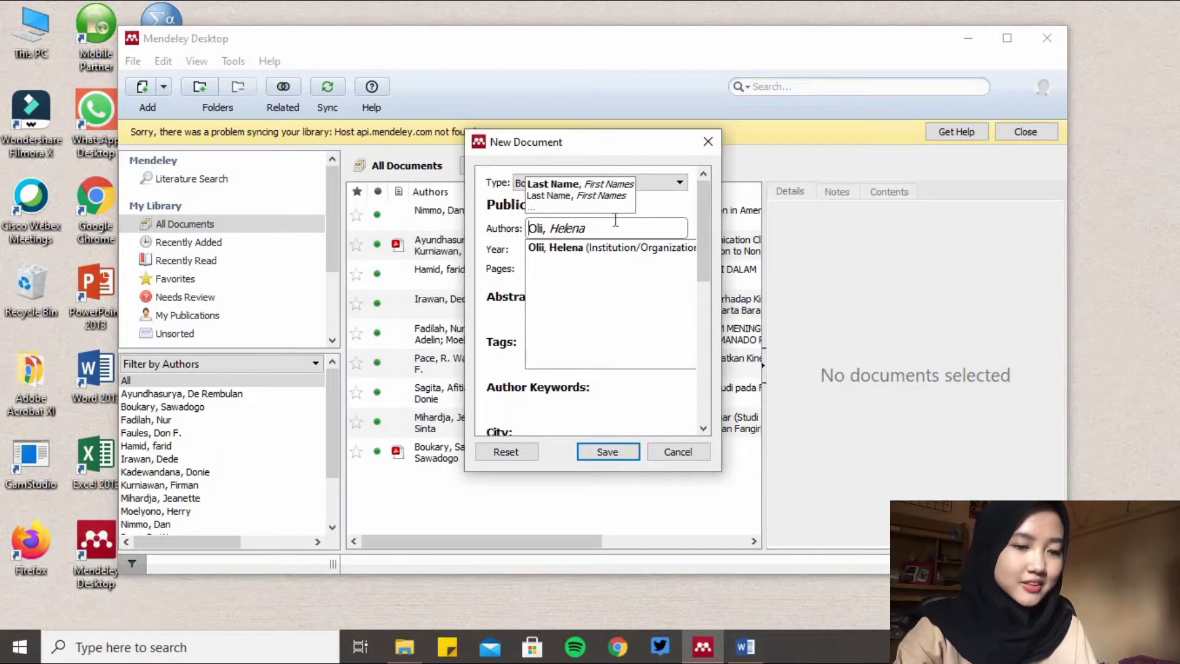
click(622, 228)
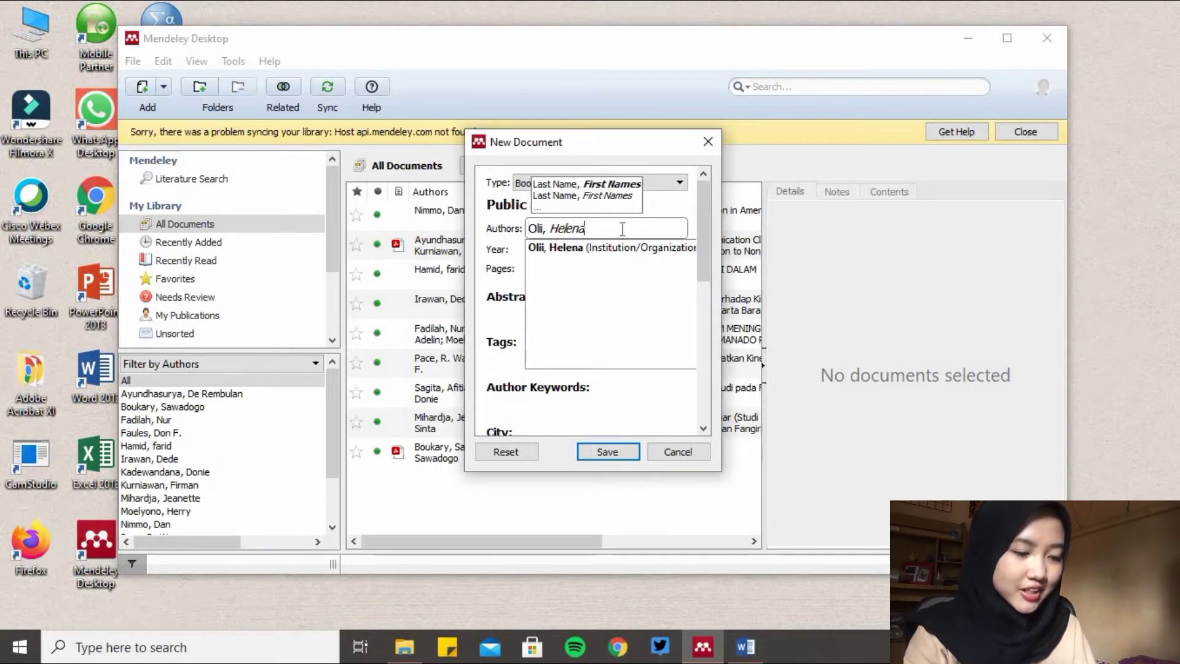
key(BackSpace)
key(BackSpace)
key(BackSpace)
key(BackSpace)
key(BackSpace)
key(BackSpace)
key(BackSpace)
key(BackSpace)
key(BackSpace)
key(BackSpace)
key(BackSpace)
key(BackSpace)
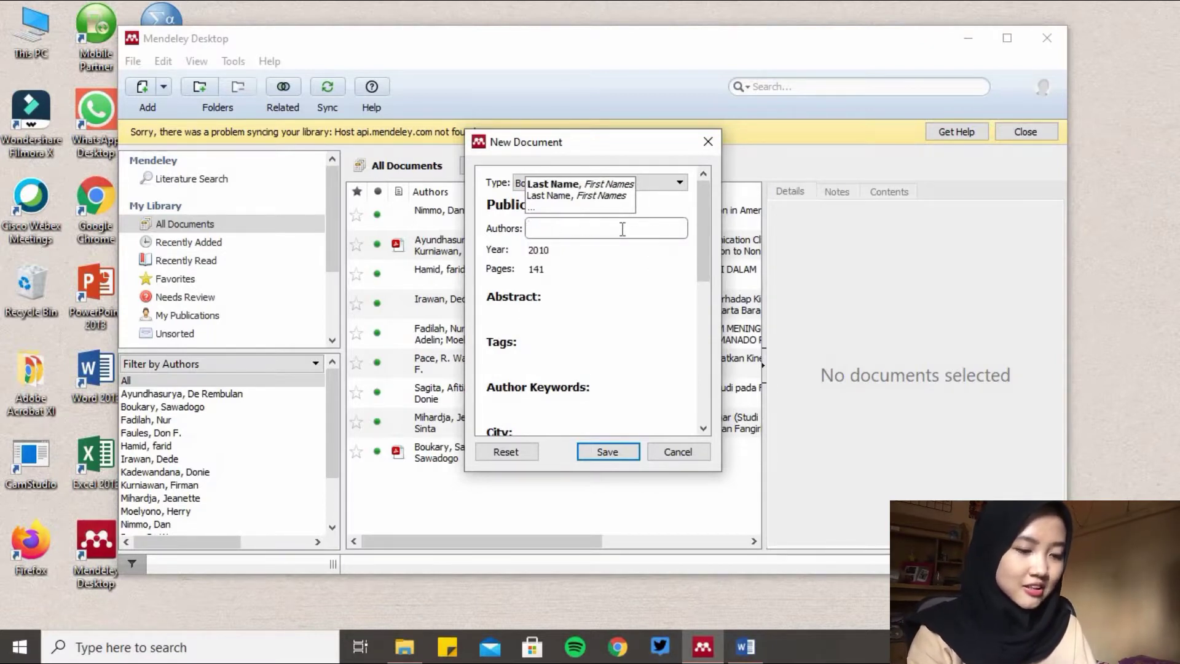
text(Olii)
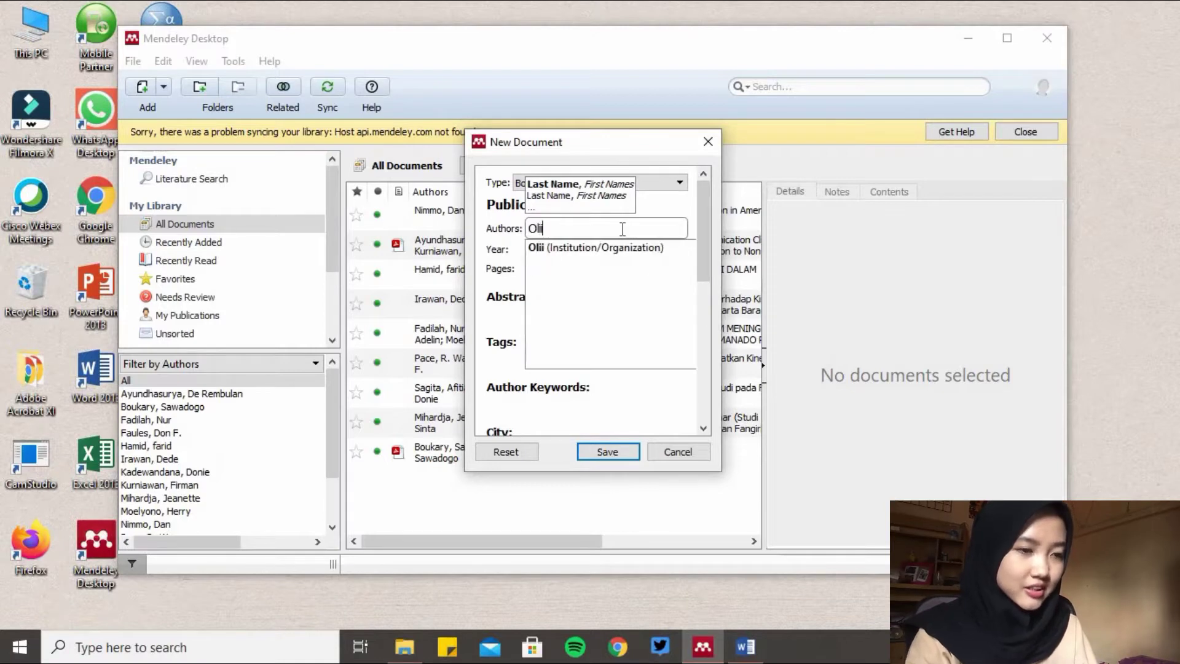
text(, Hel)
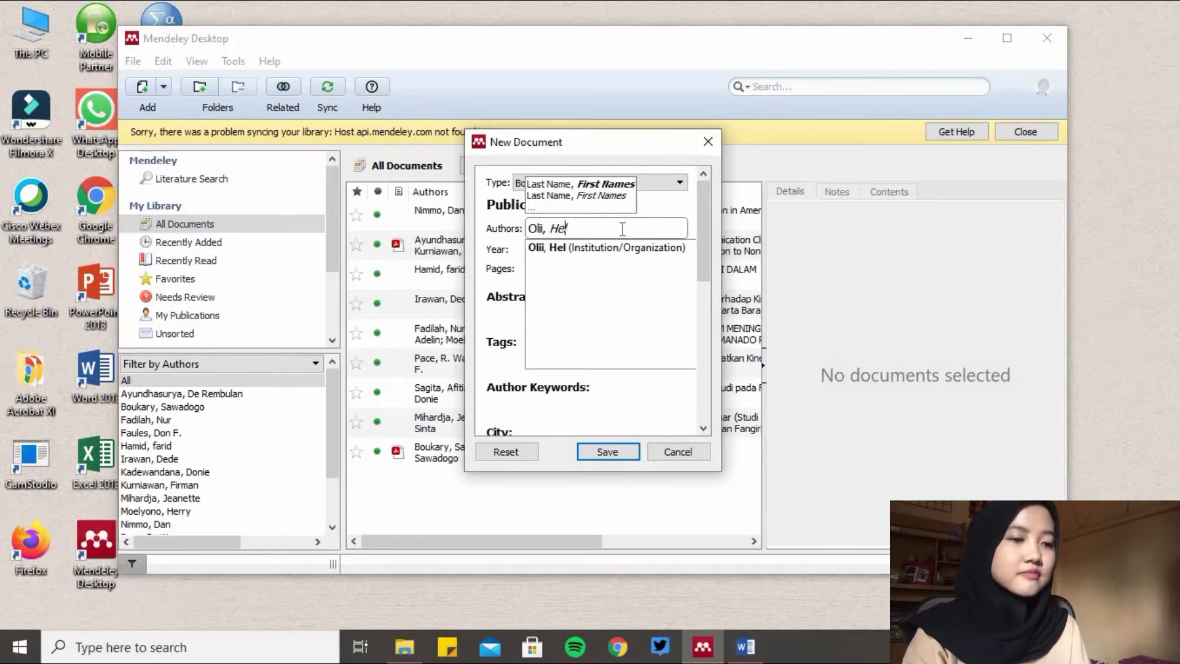
text(ena)
click(626, 247)
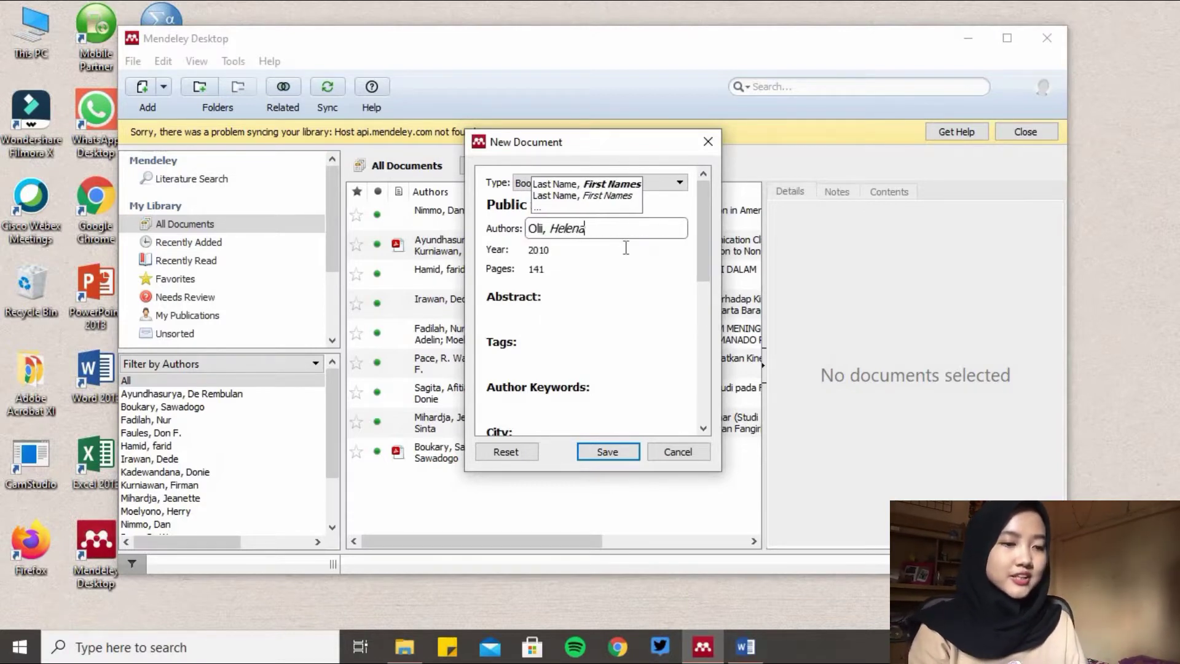
click(609, 457)
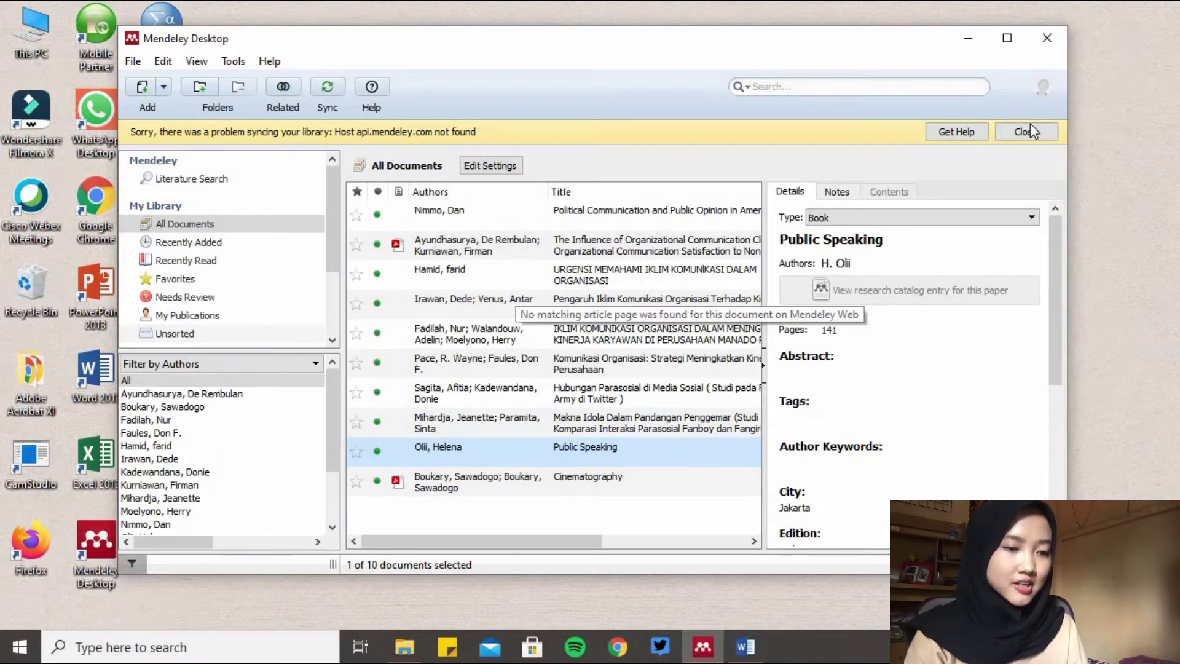
Leave the reference library and switch to the Word document Contoh Mendeley Buku
click(969, 39)
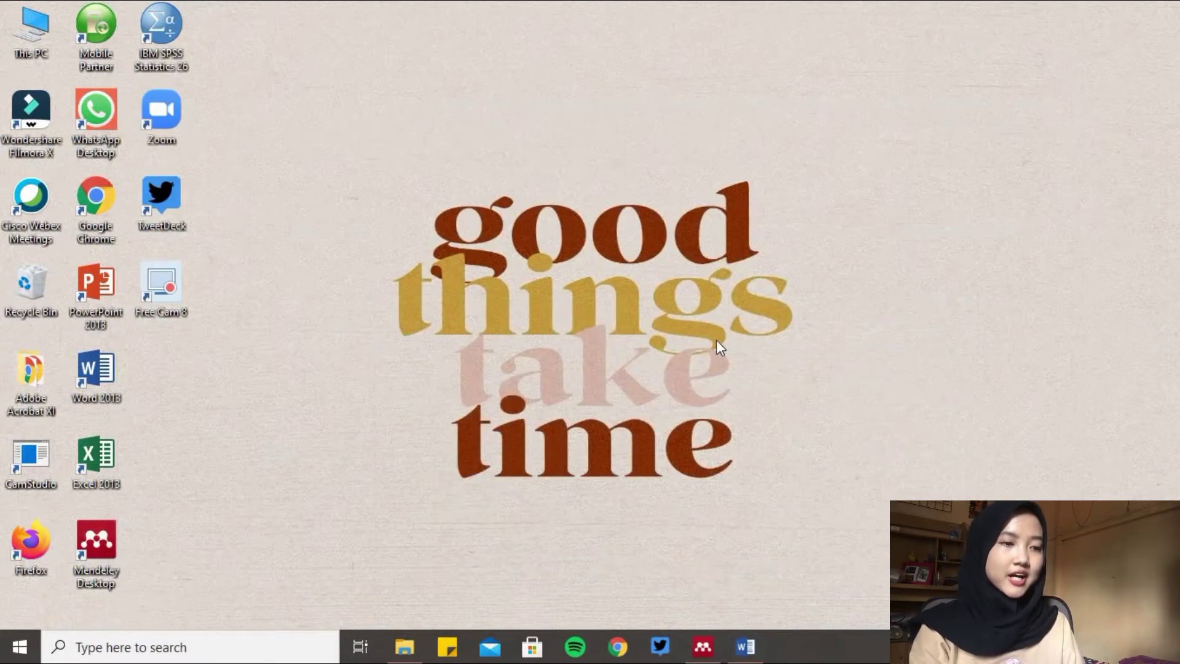
click(404, 647)
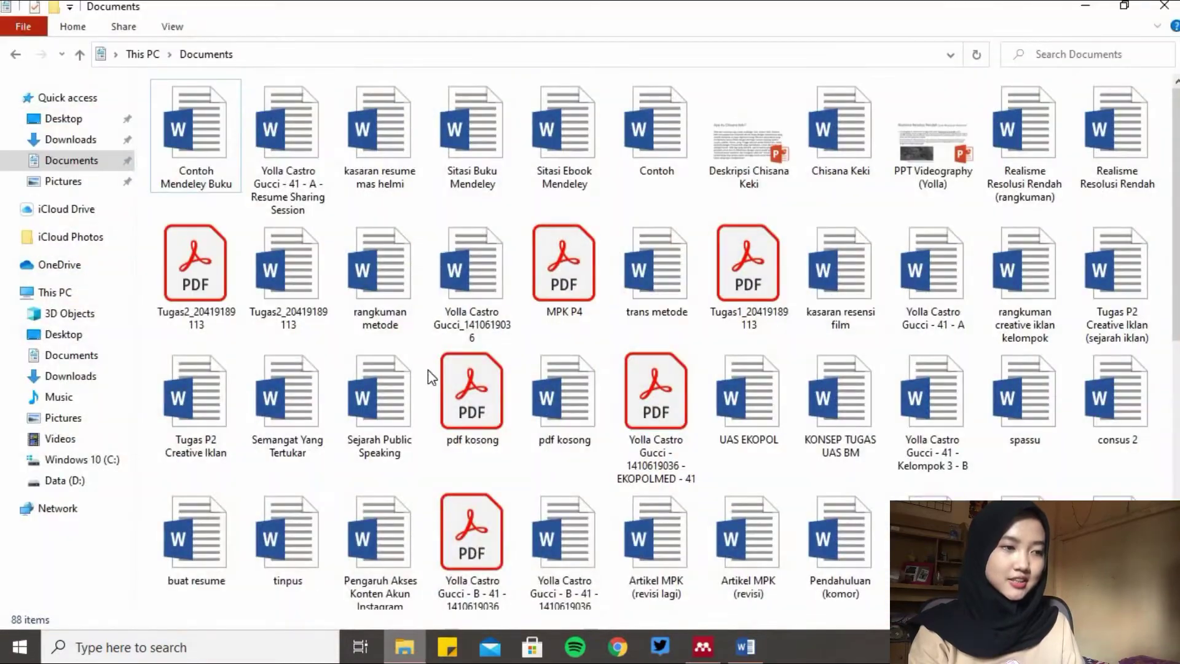
click(184, 165)
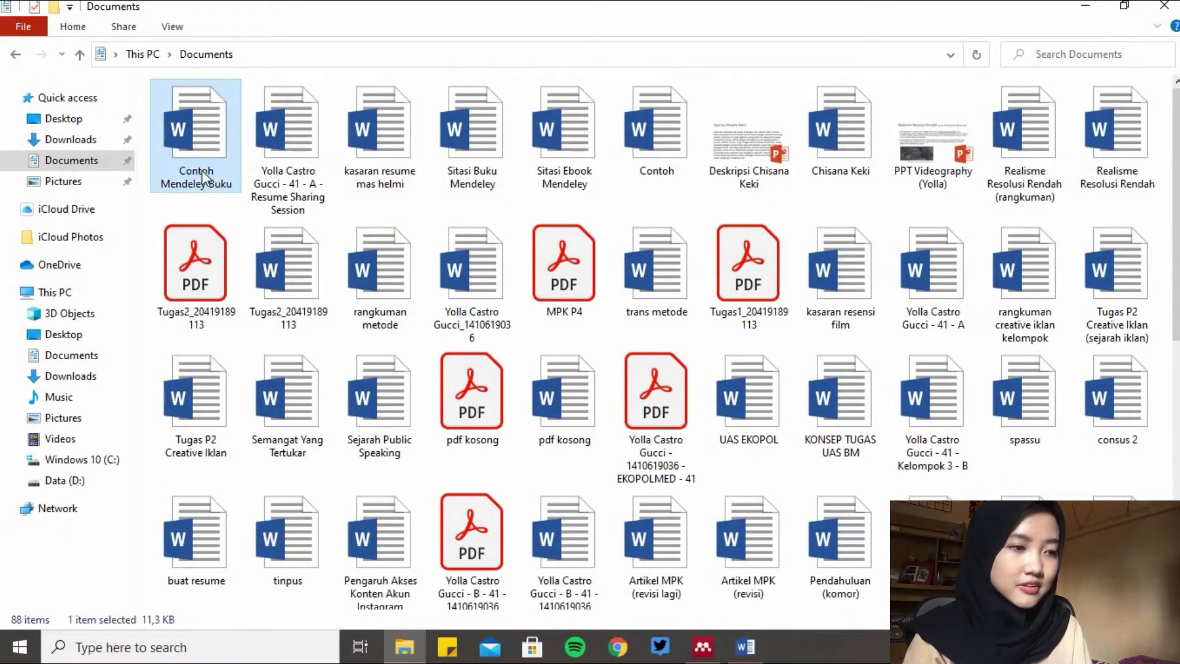
click(737, 643)
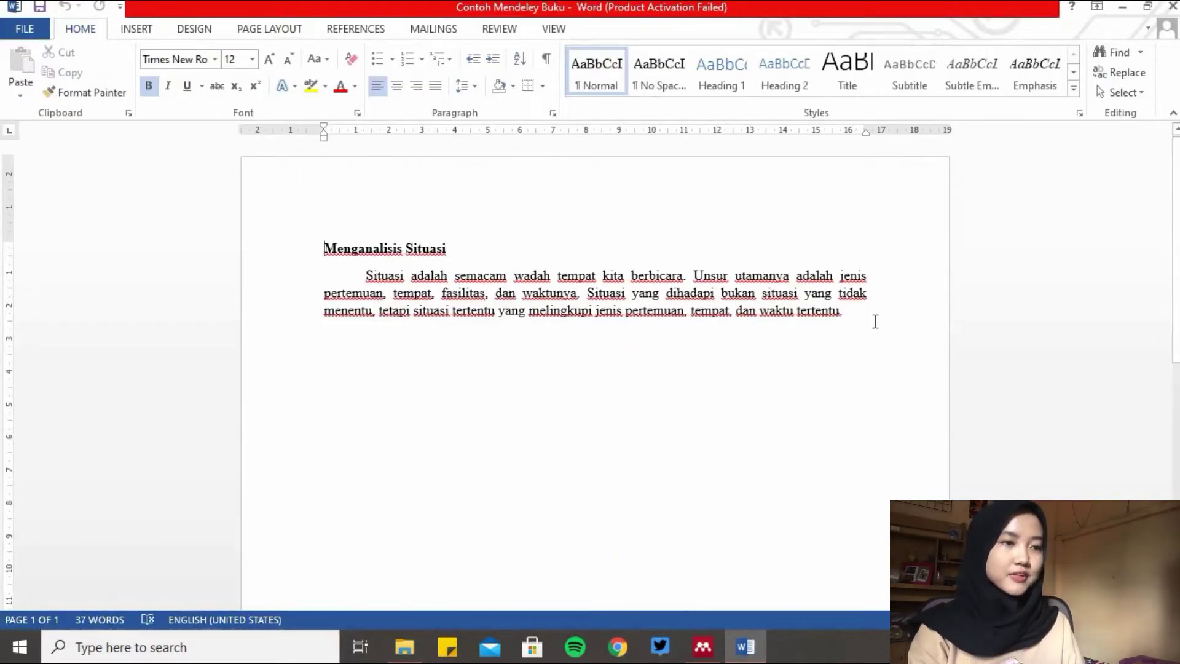
Insert a Mendeley citation of the book Public Speaking at the end of the paragraph under "Menganalisis Situasi"
click(875, 322)
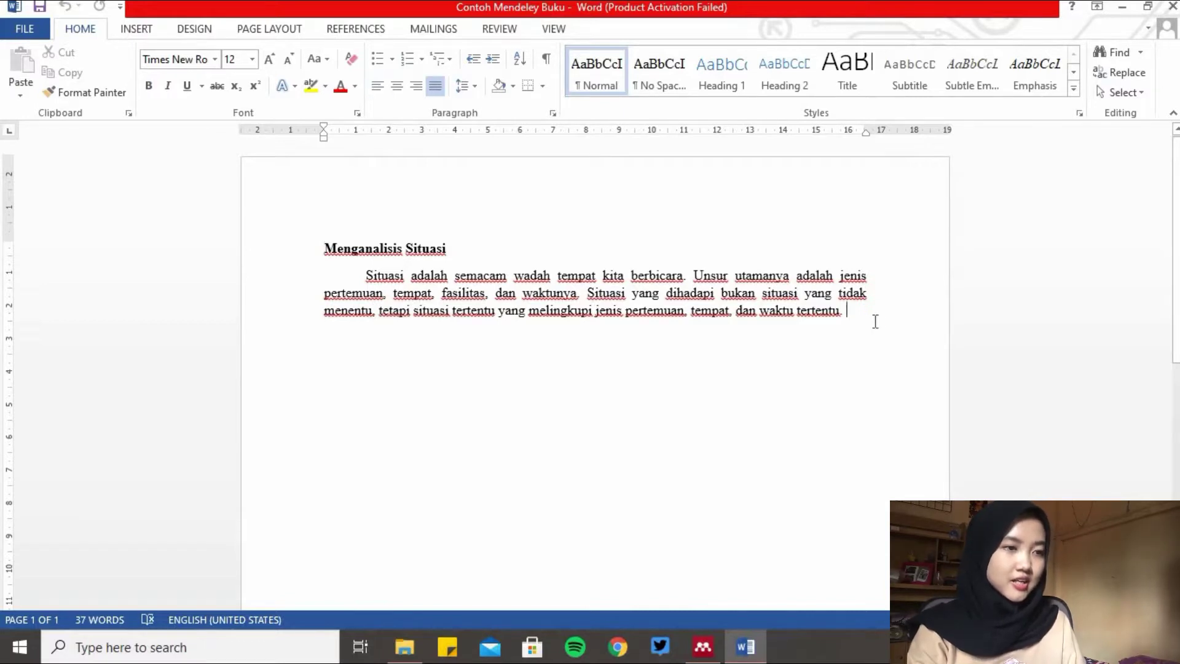
click(354, 28)
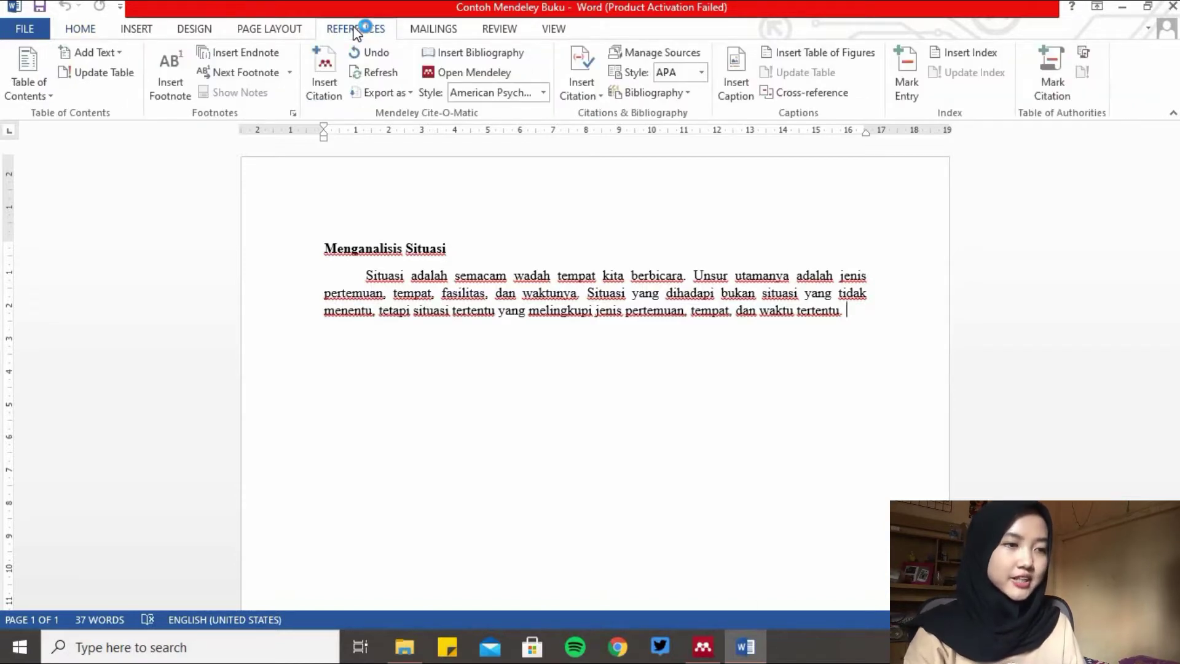
click(325, 101)
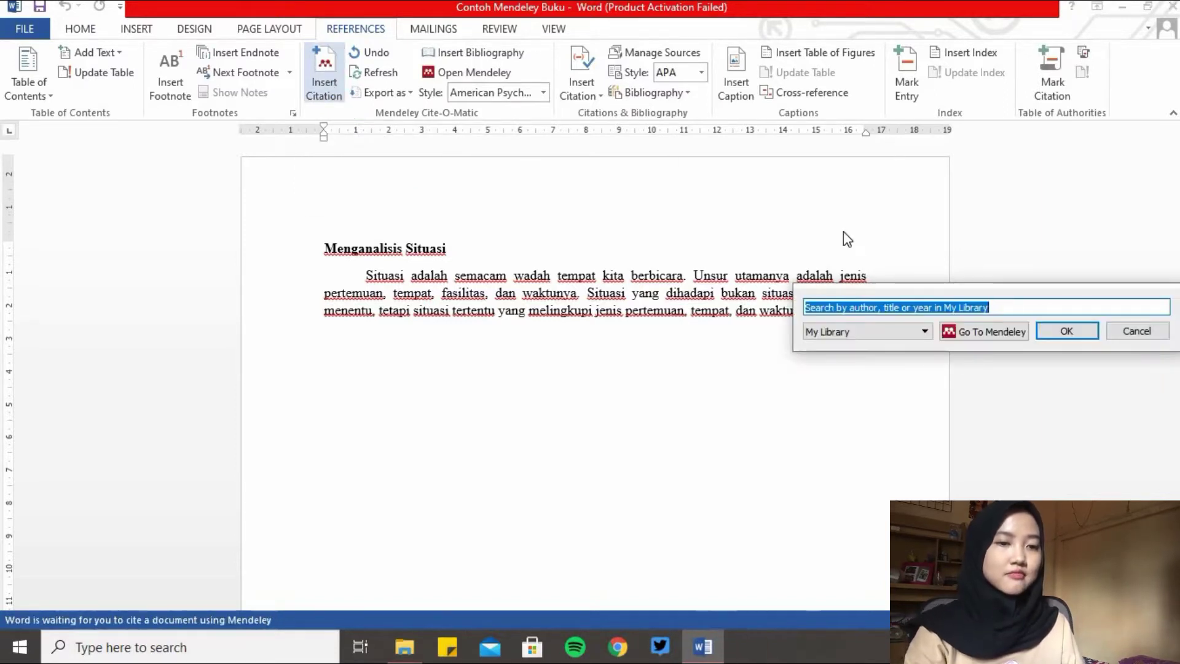
key(BackSpace)
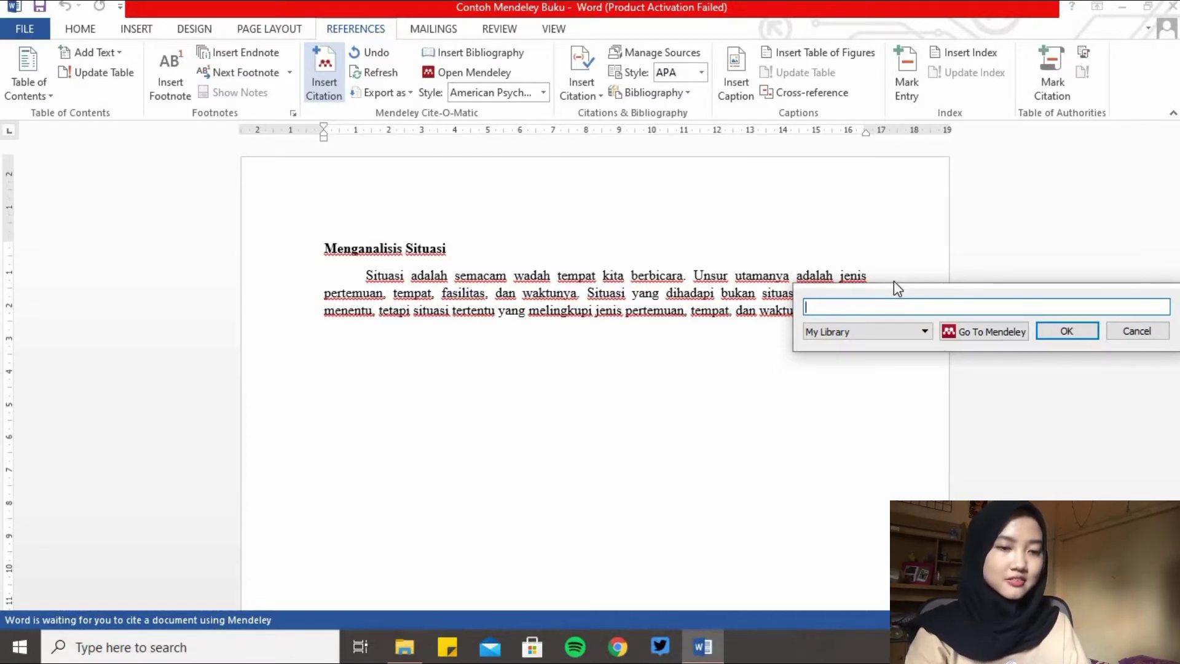
text(Pub)
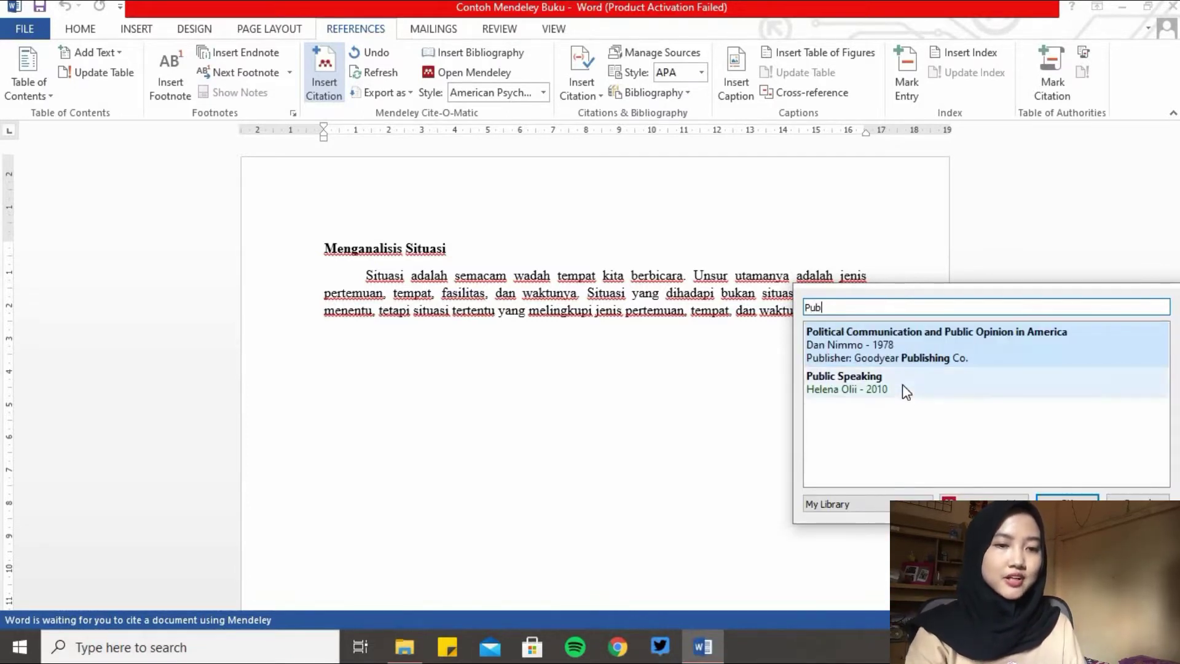
click(902, 385)
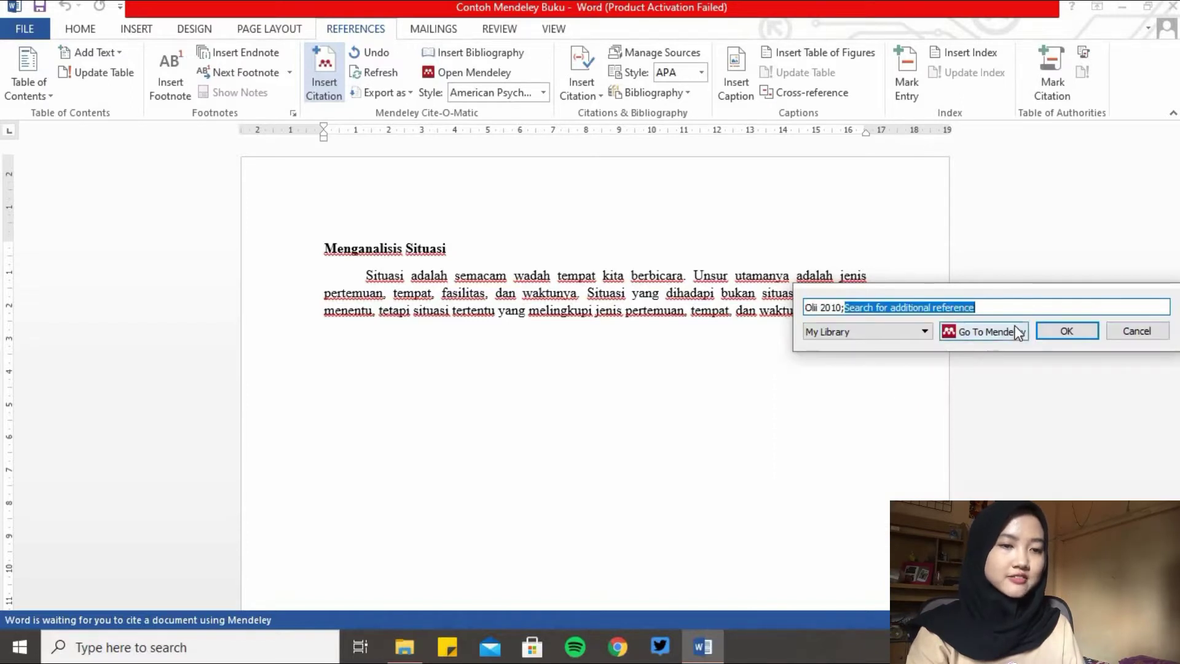
click(1082, 330)
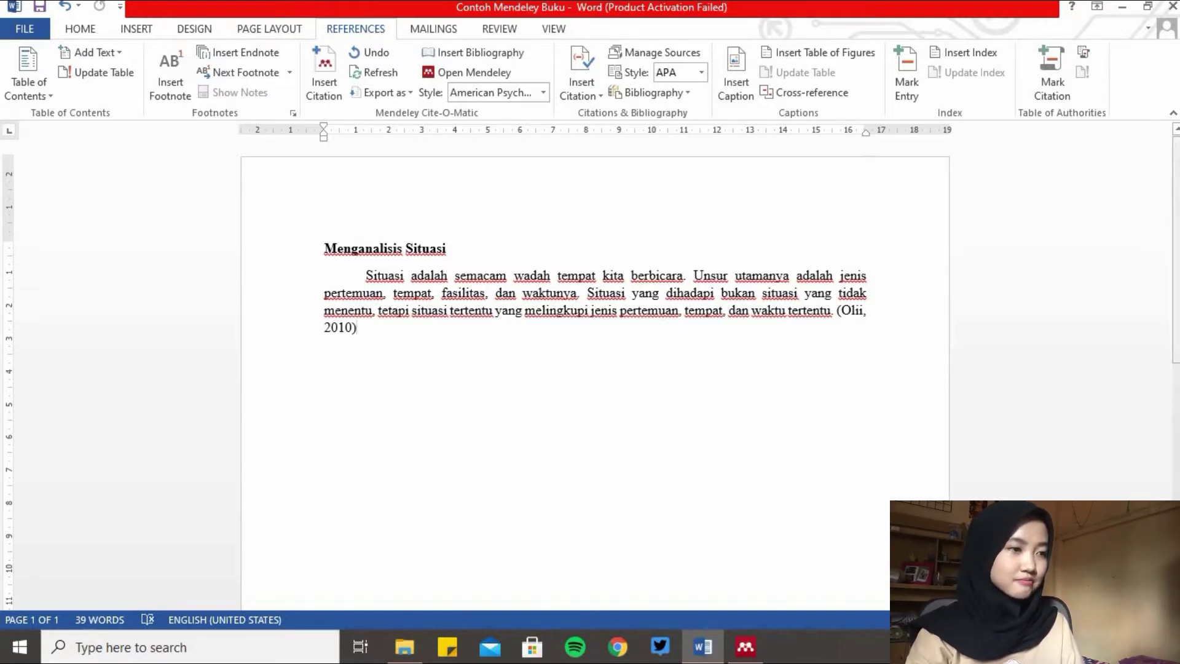
Insert a page break after the citation to start a new page
click(85, 28)
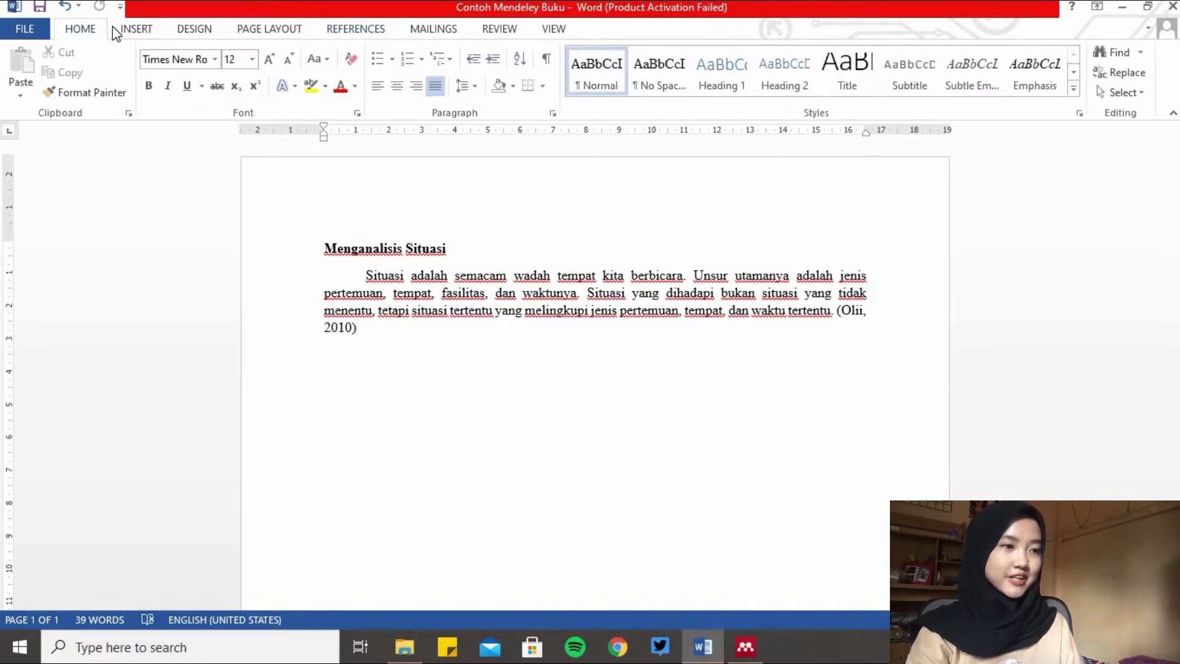
click(352, 28)
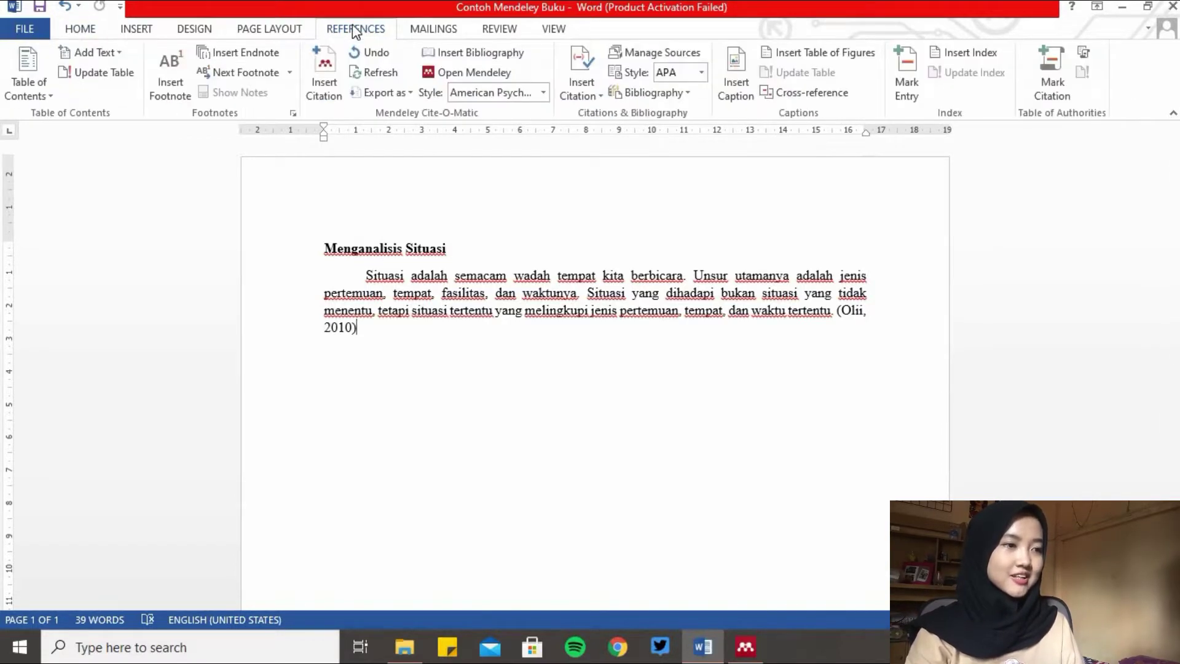
click(98, 35)
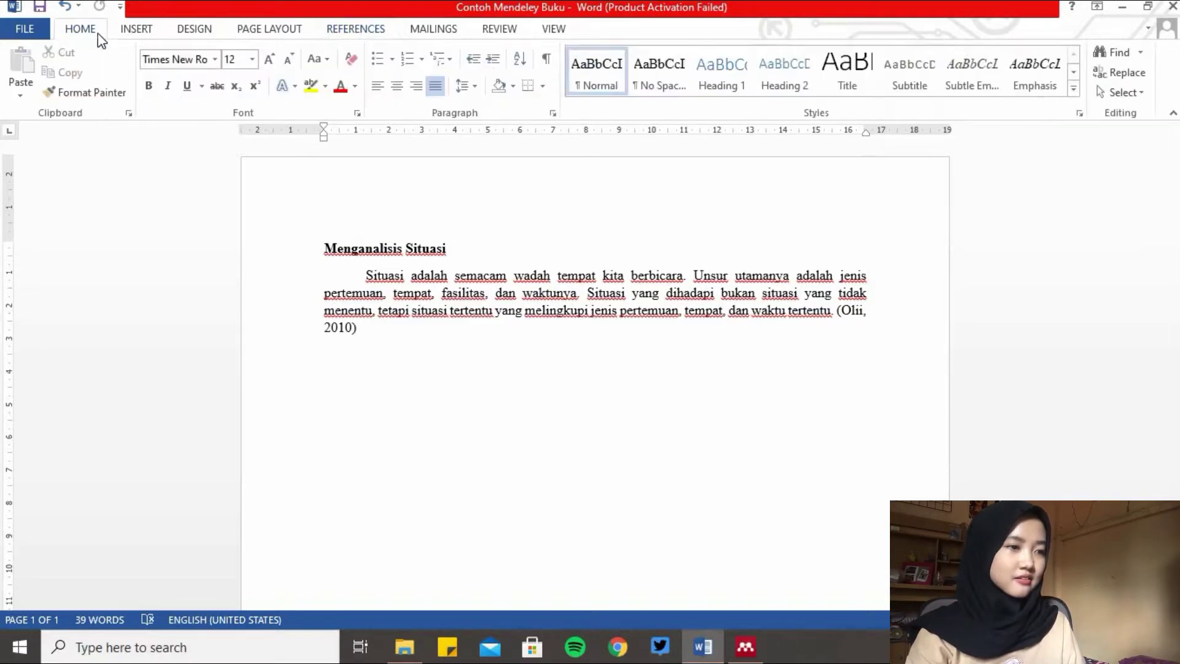
click(136, 32)
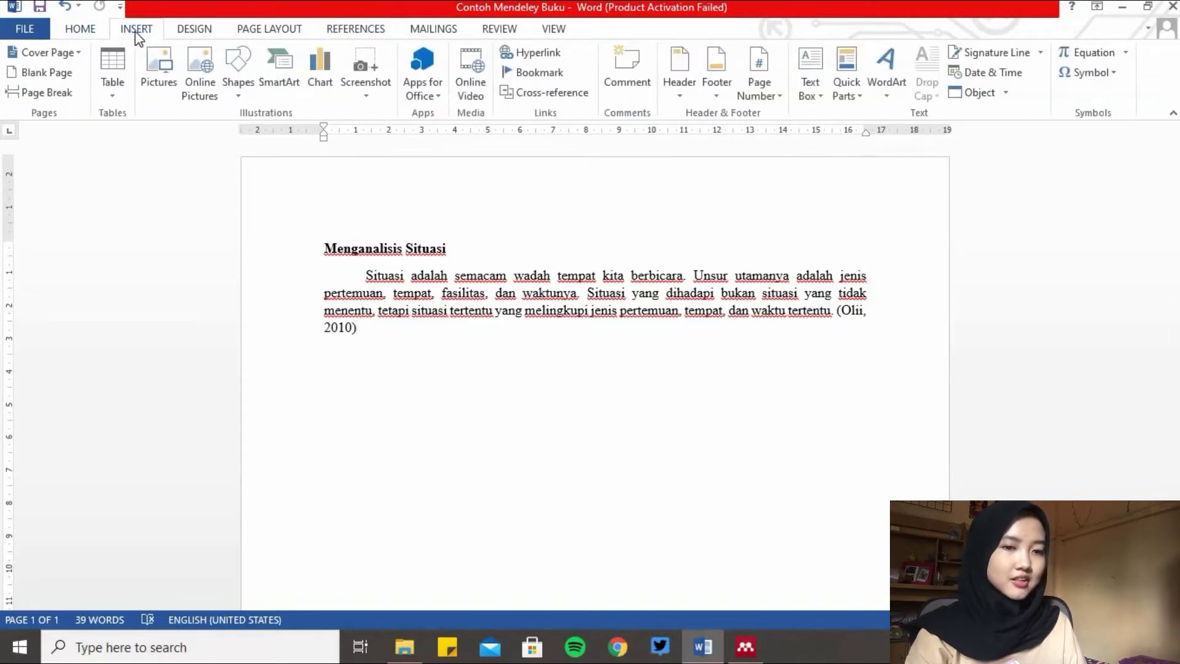
click(55, 93)
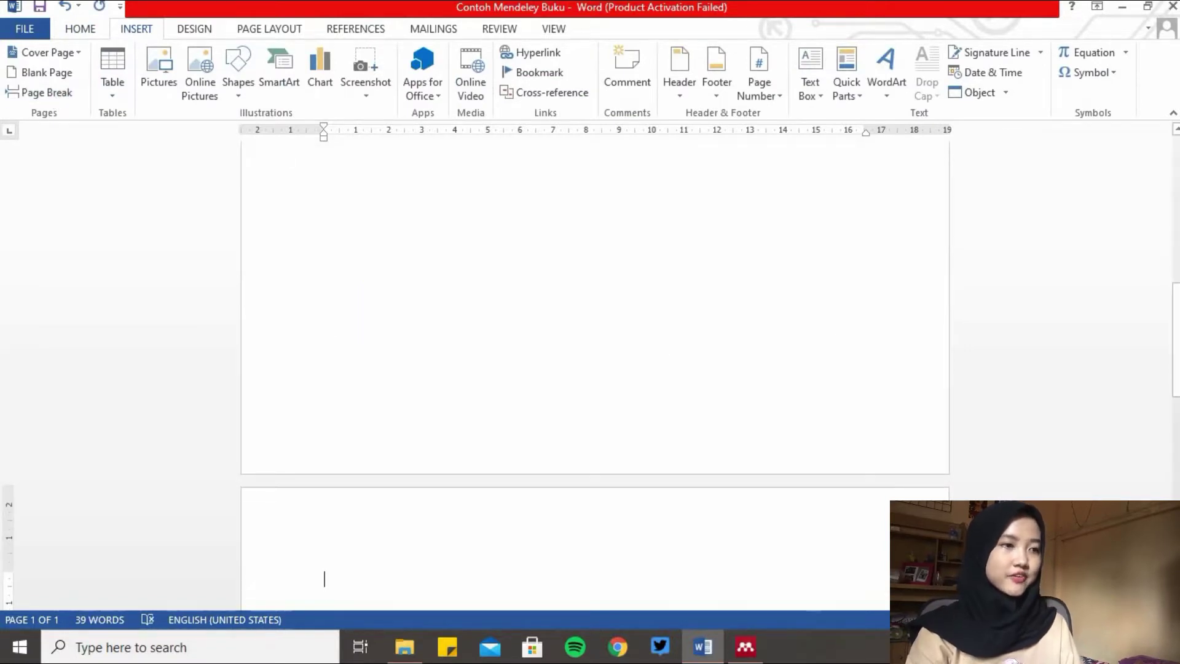
drag(1176, 341, 1176, 399)
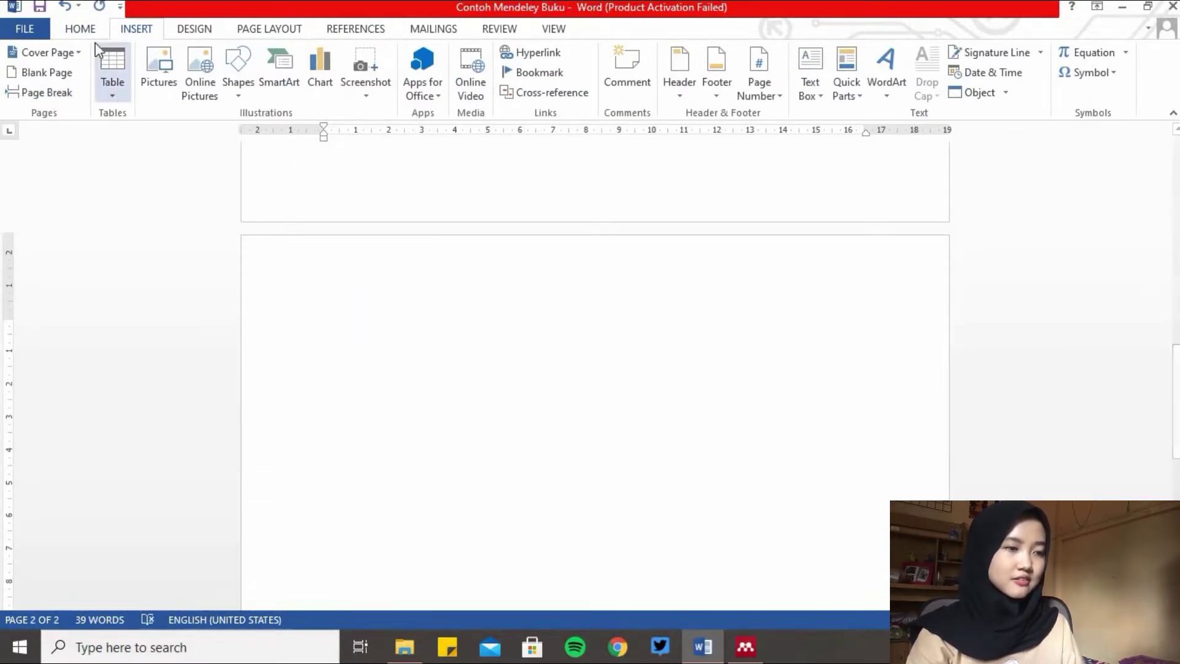
Add the centred bold heading "Daftar Pustaka" on the new page and start a new paragraph two lines below it
click(80, 31)
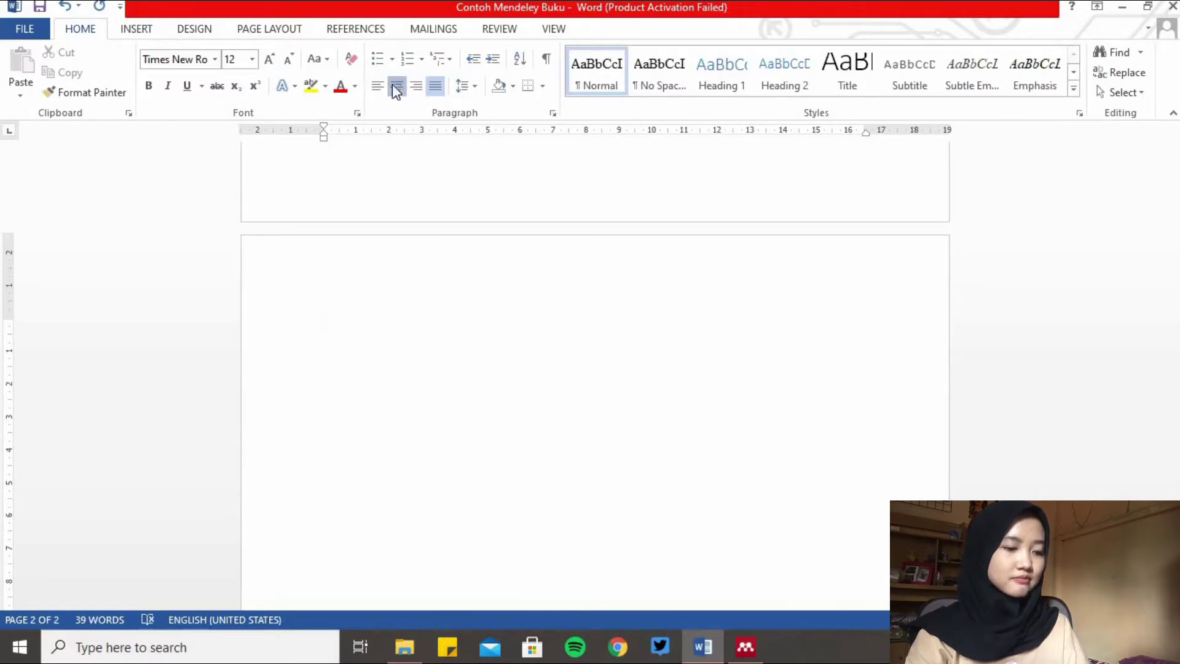
click(395, 87)
click(147, 90)
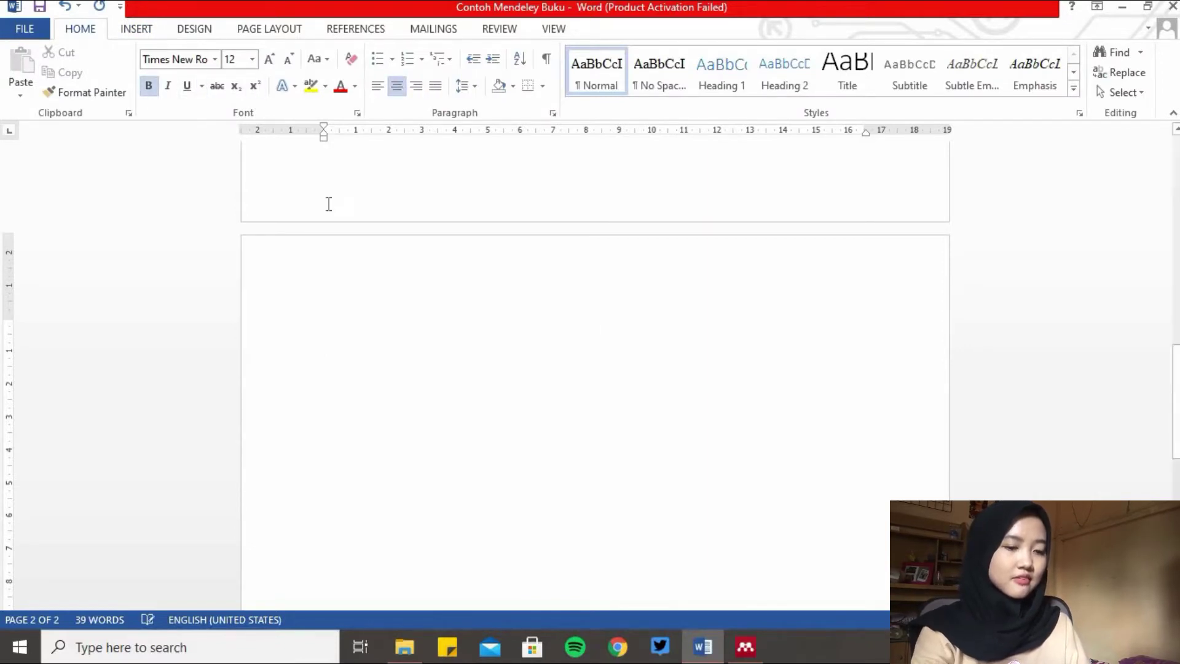
text(Daftar P)
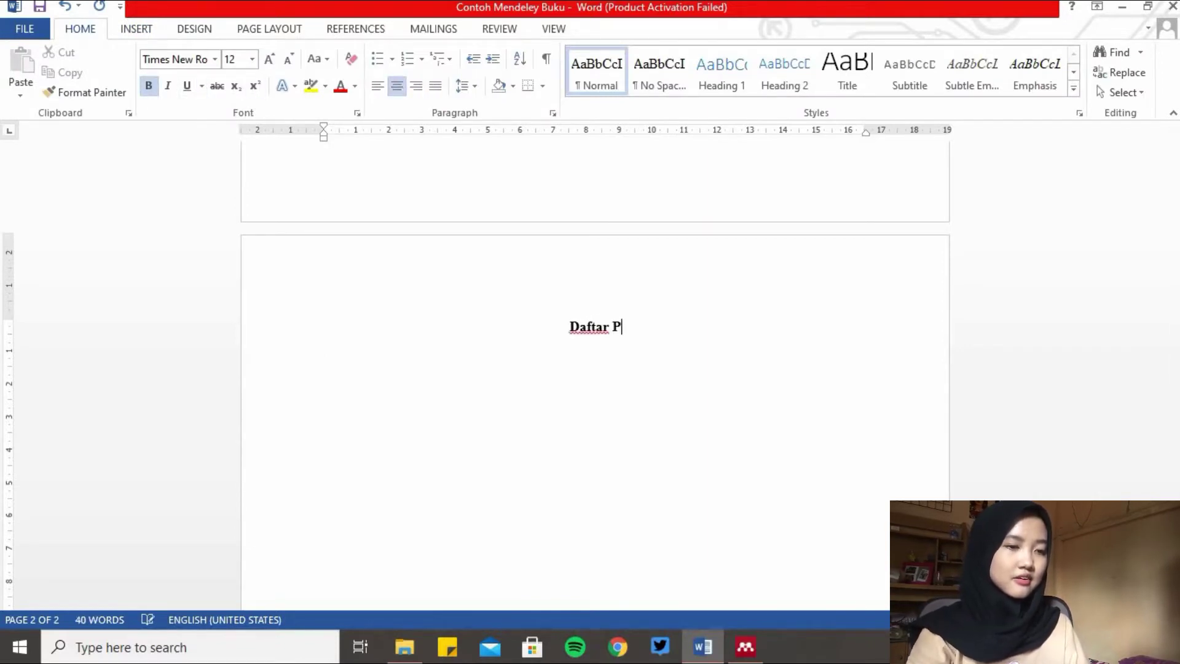
text(ustaka)
key(Return)
key(Return)
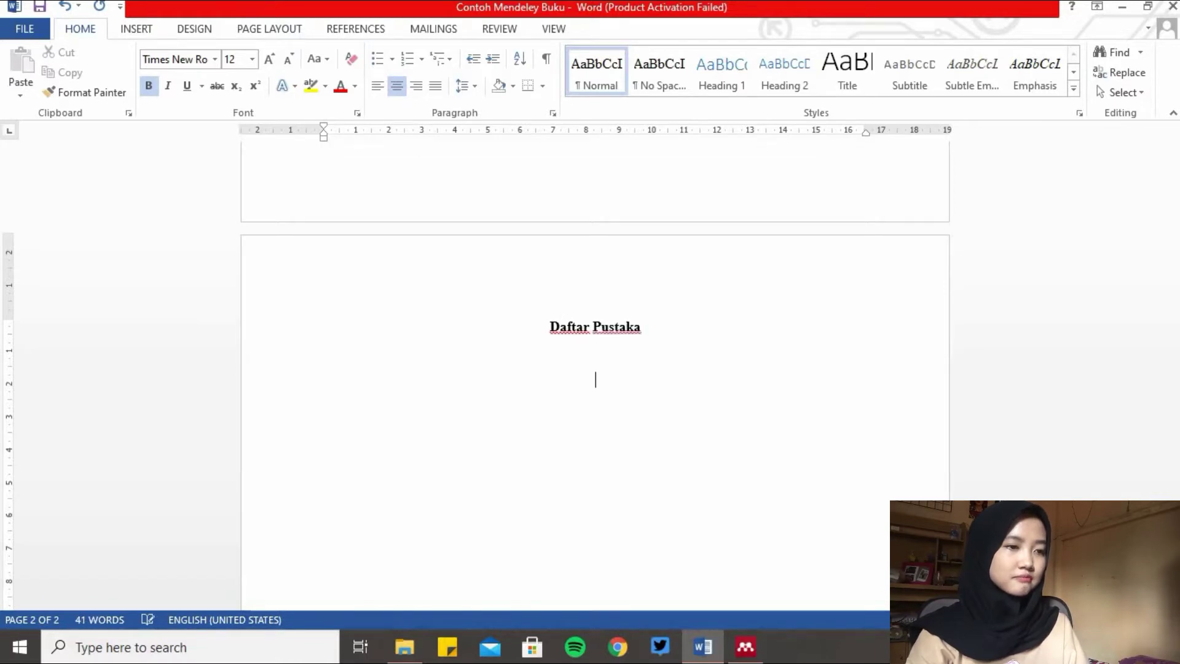
Make the paragraph below the heading left-aligned and non-bold, and insert the Mendeley bibliography there
click(377, 86)
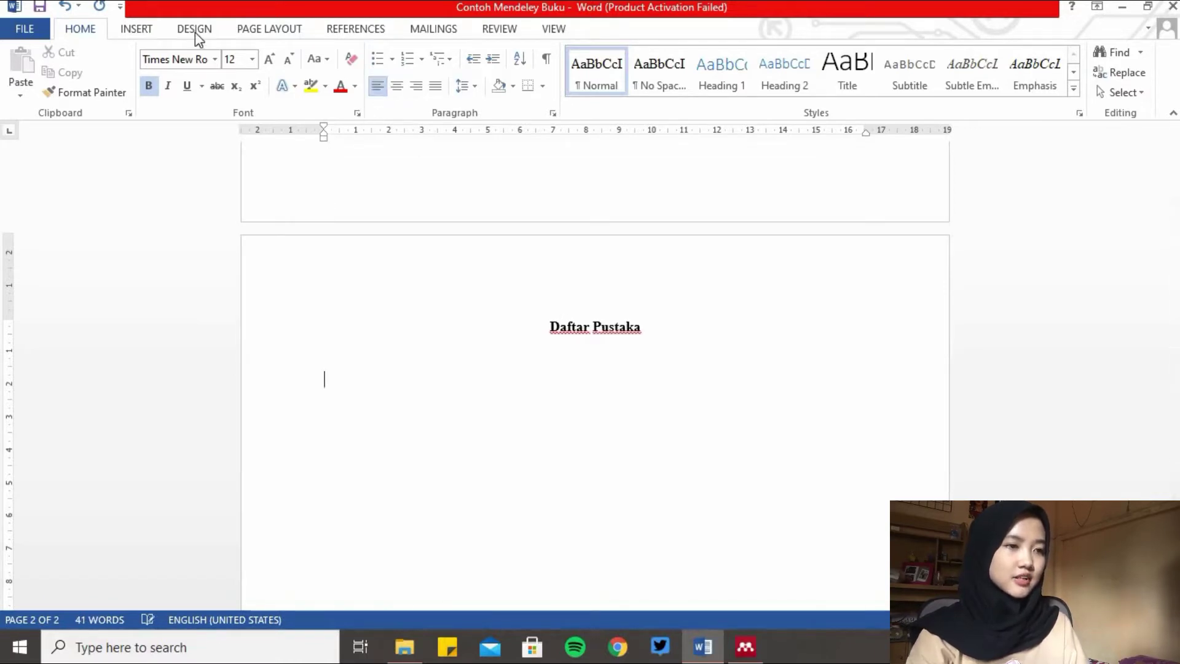
click(148, 86)
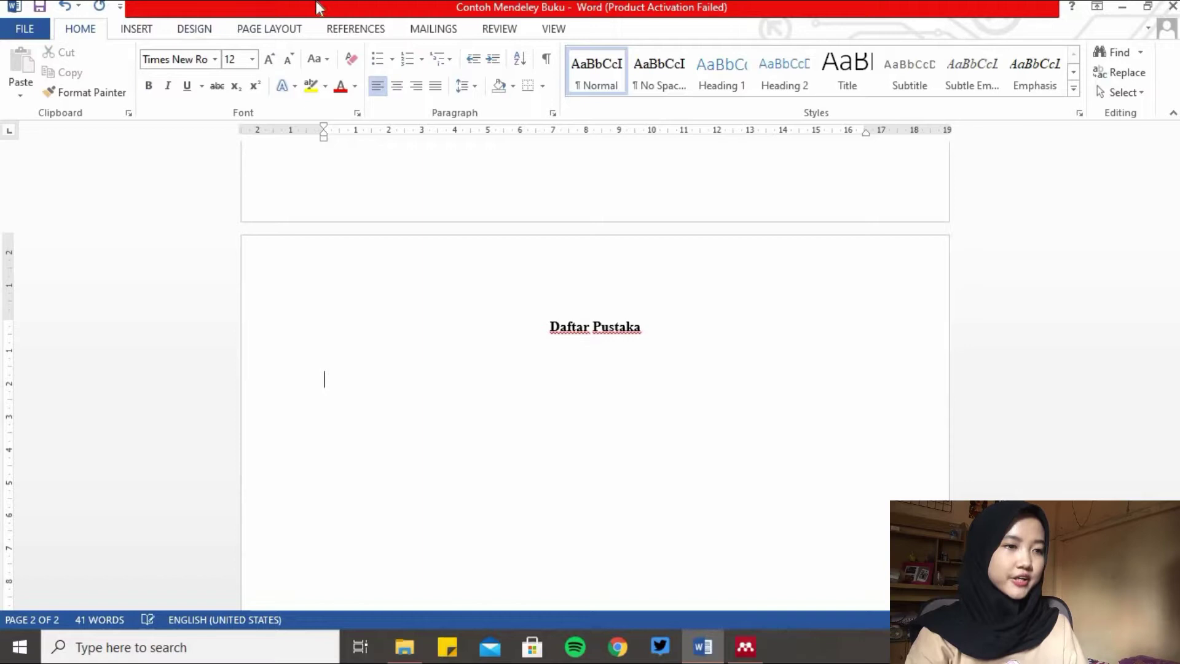
click(351, 29)
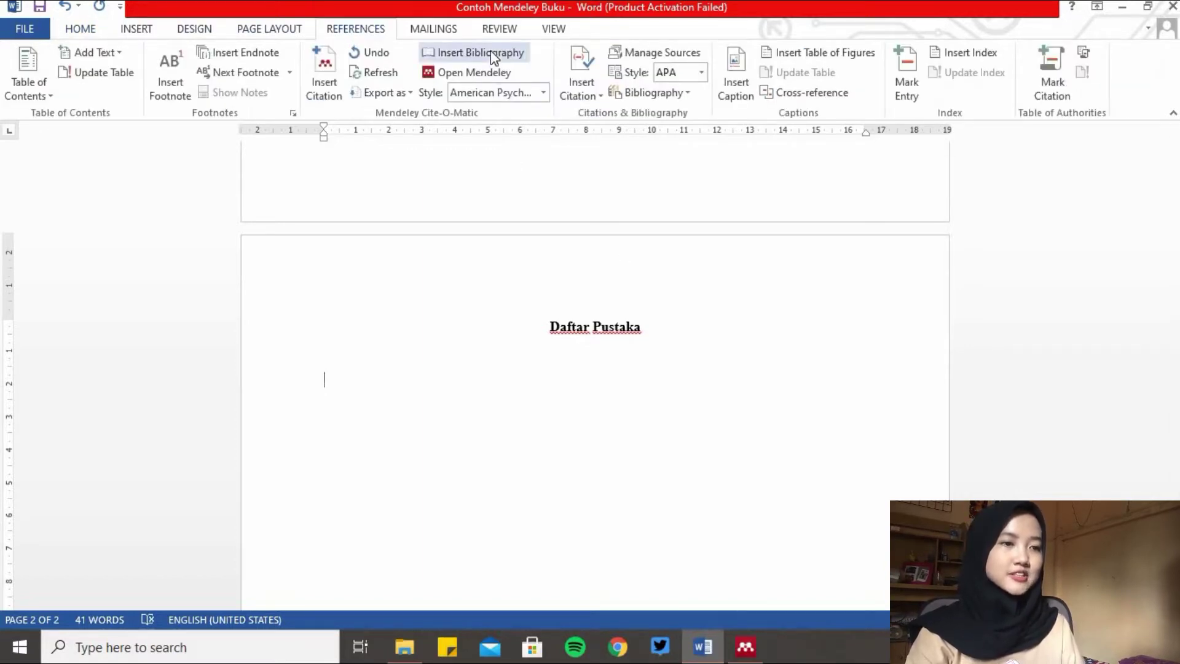
click(508, 54)
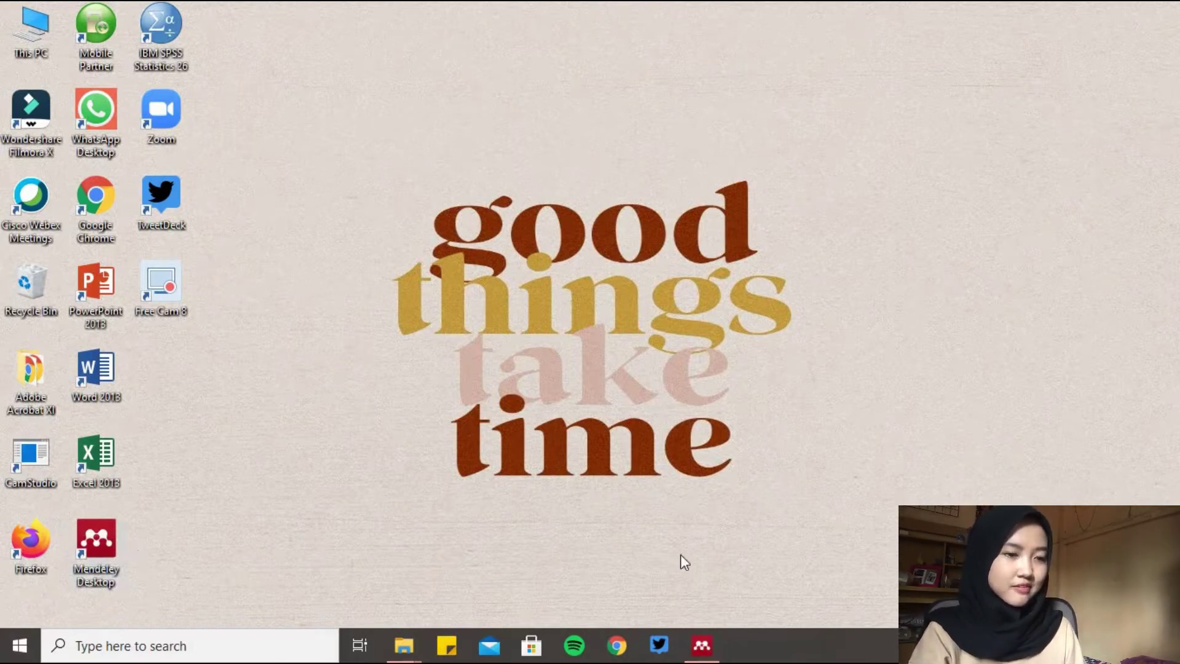
Switch to Mendeley Desktop and add the Cinematography e-book PDF from the Downloads folder to the library
click(706, 646)
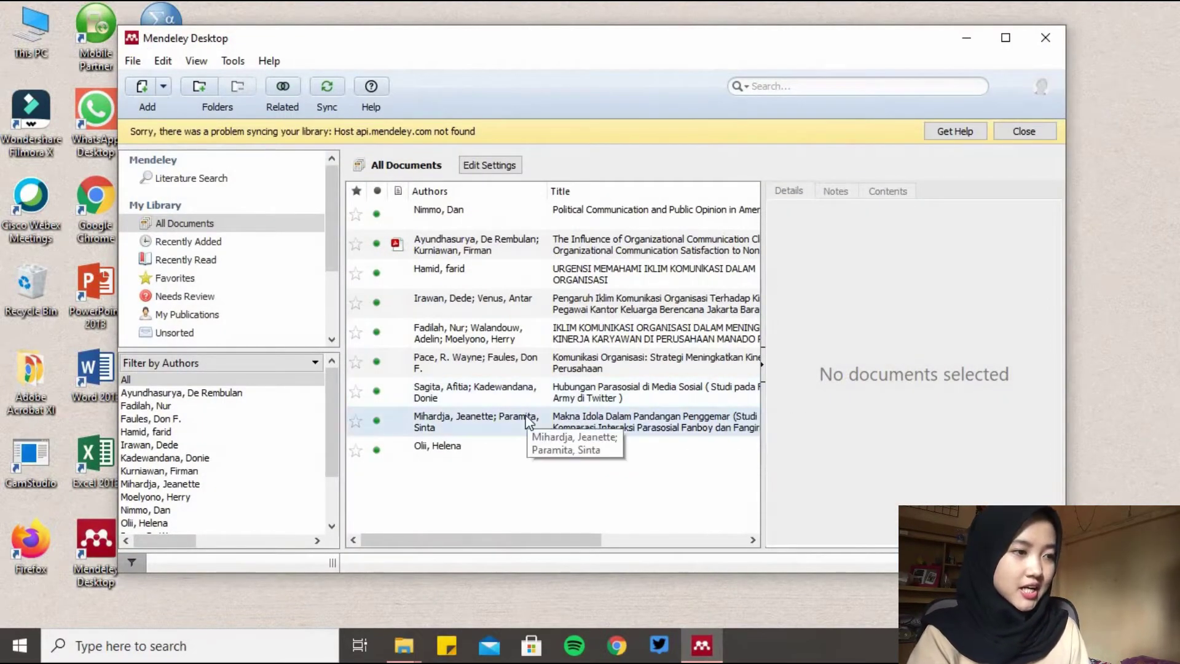
click(160, 92)
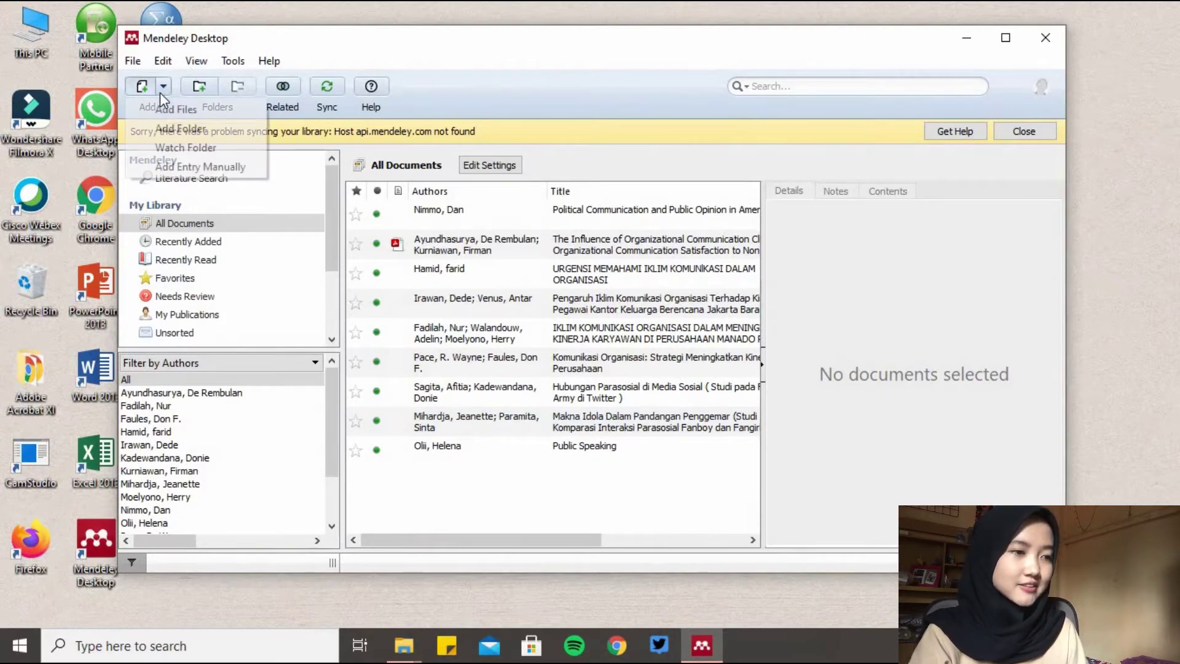
click(161, 109)
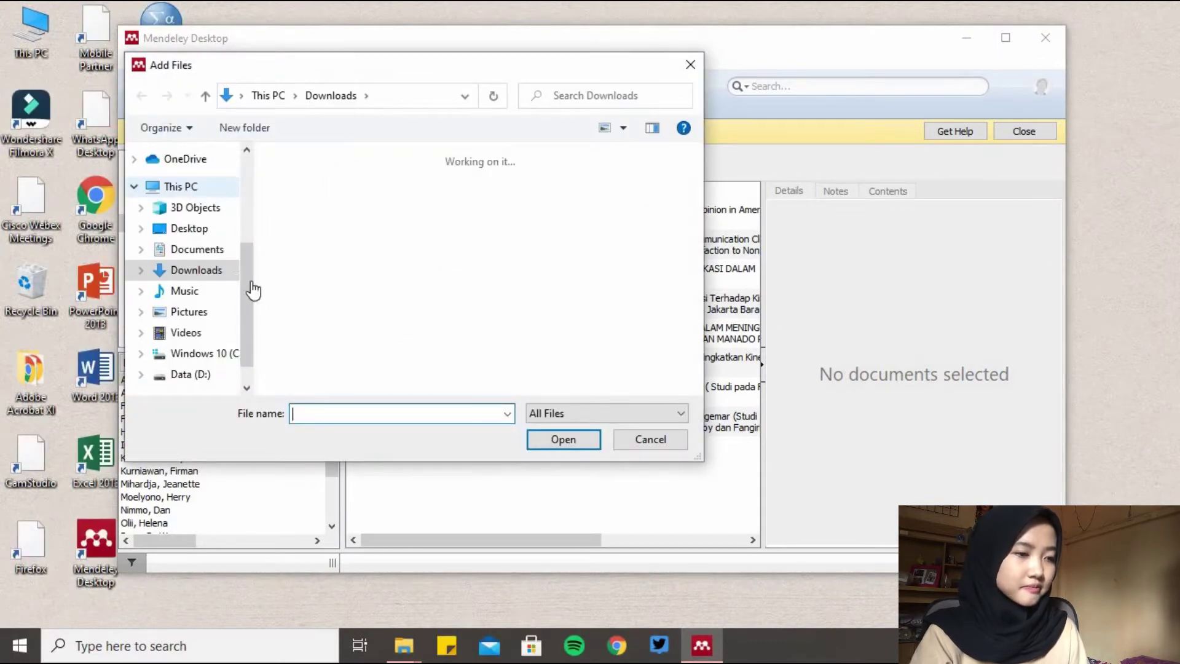
scroll(252, 283, up, 2)
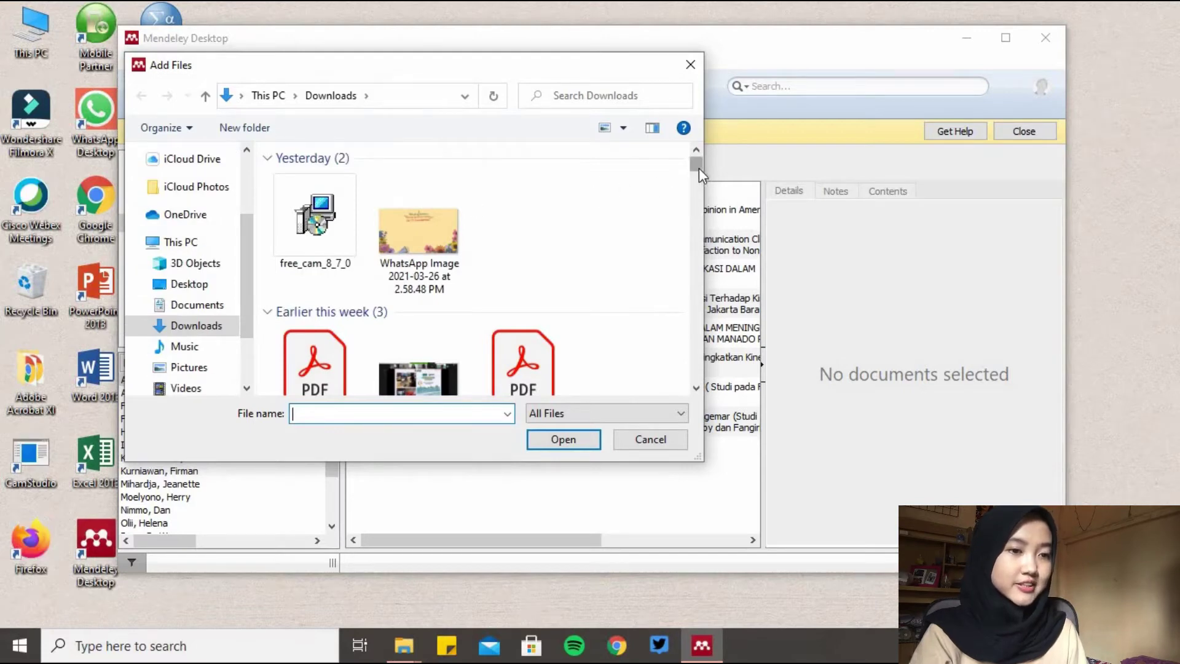
drag(699, 168, 699, 178)
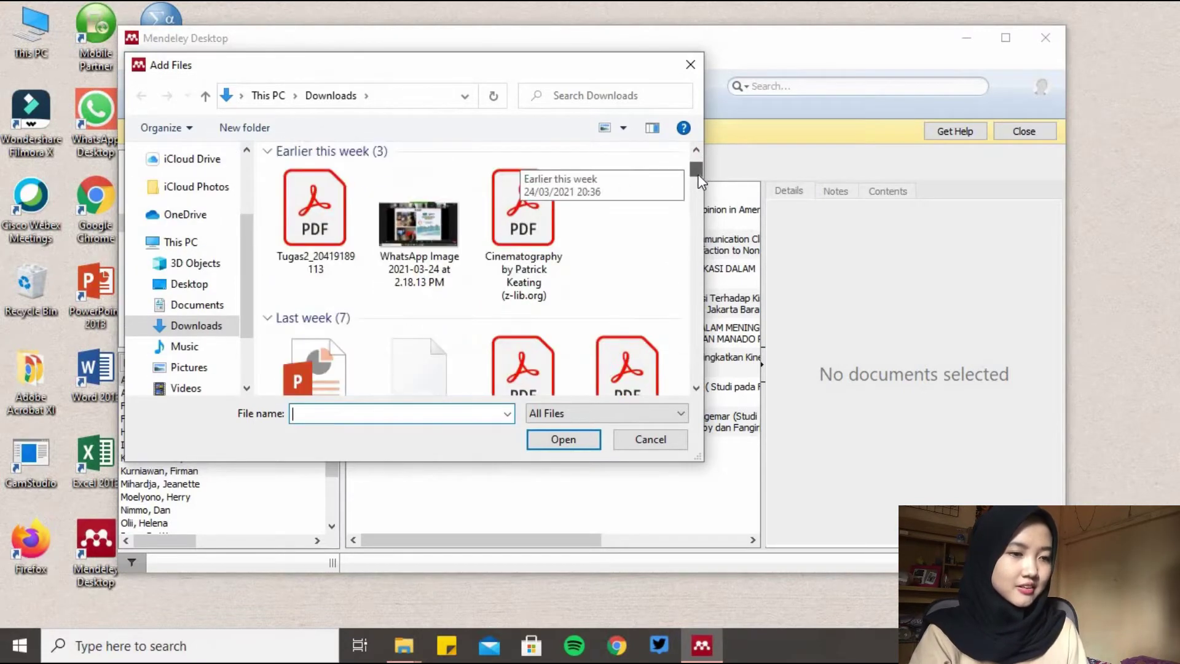
scroll(525, 259, down, 3)
click(524, 258)
click(532, 210)
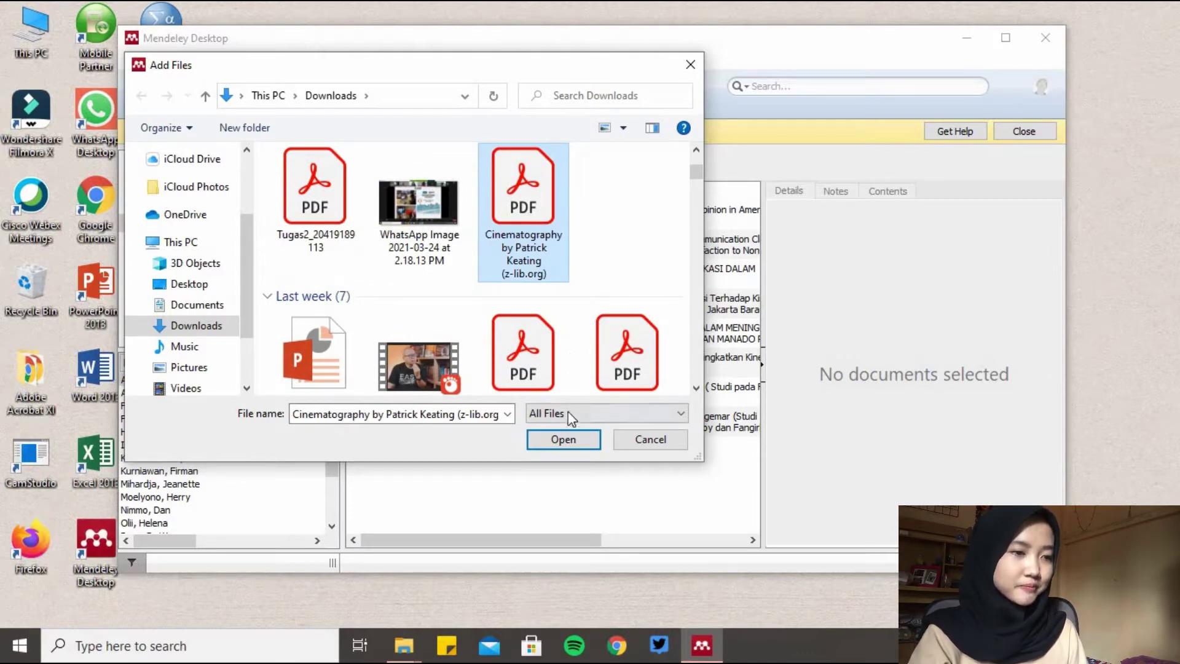
click(563, 440)
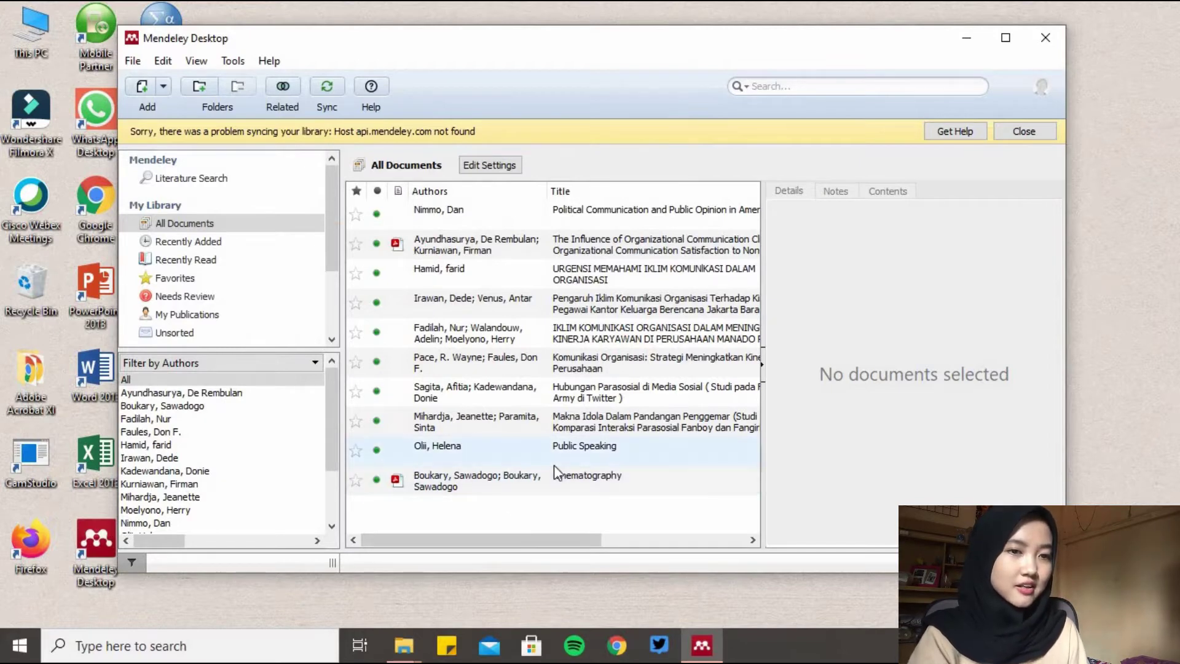
Minimize Mendeley, open the Word document "Realisme Resolusi Rendah (rangkuman)" from the Documents folder and maximize its window
click(975, 36)
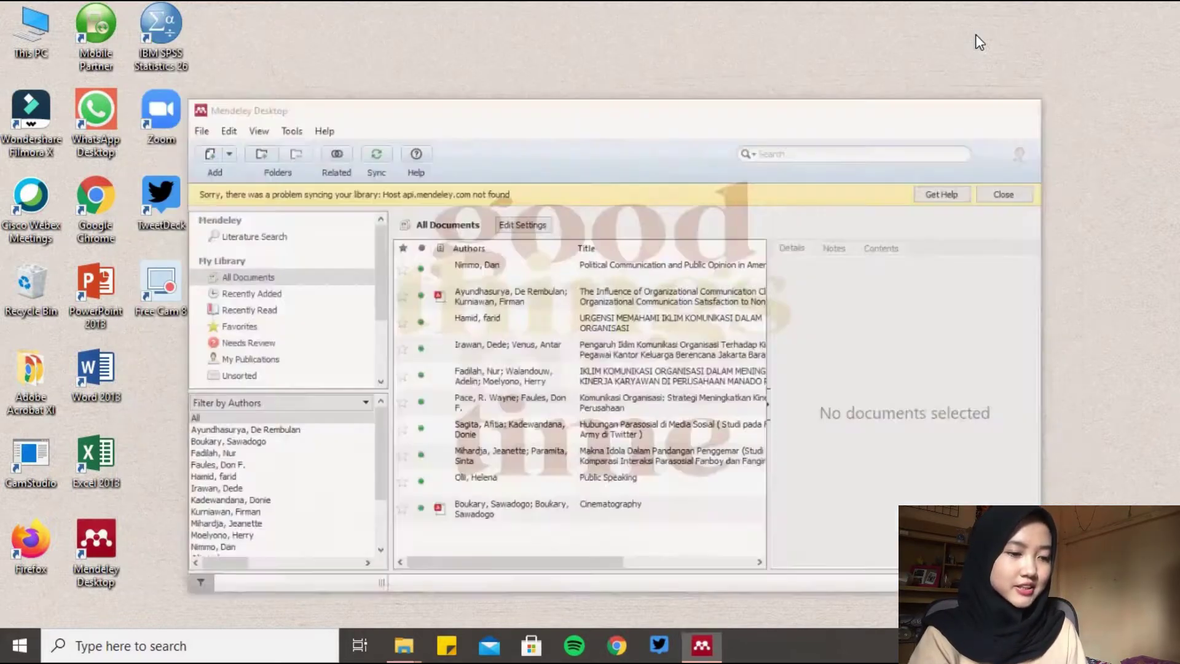
mouse_move(395, 634)
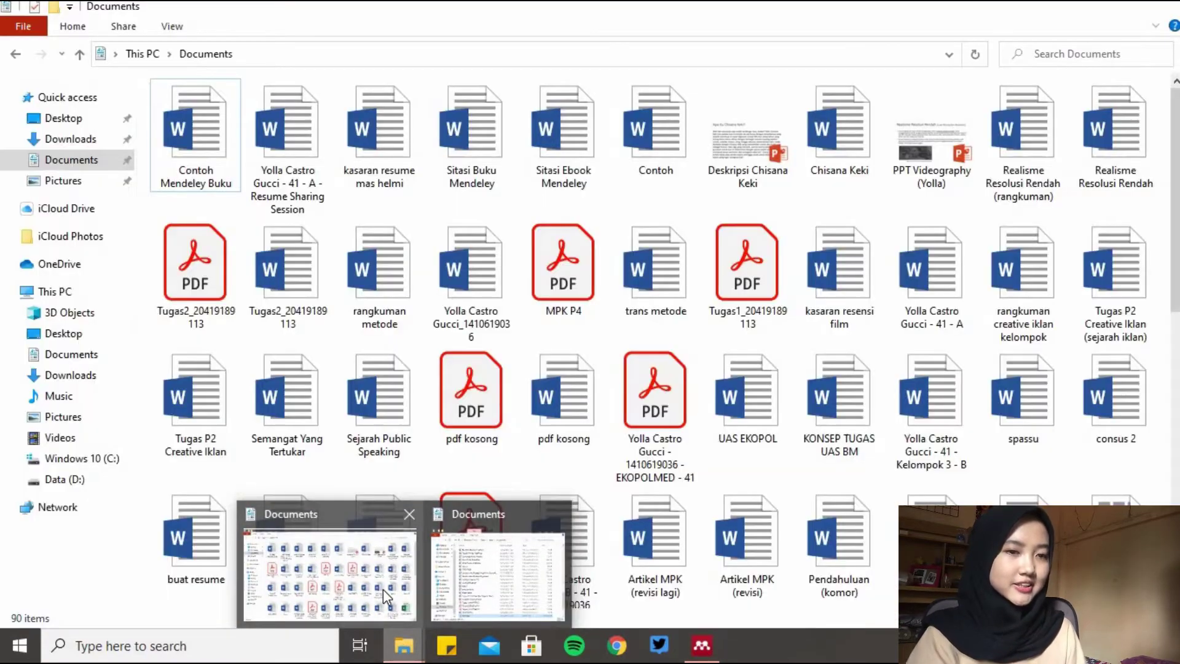
click(383, 588)
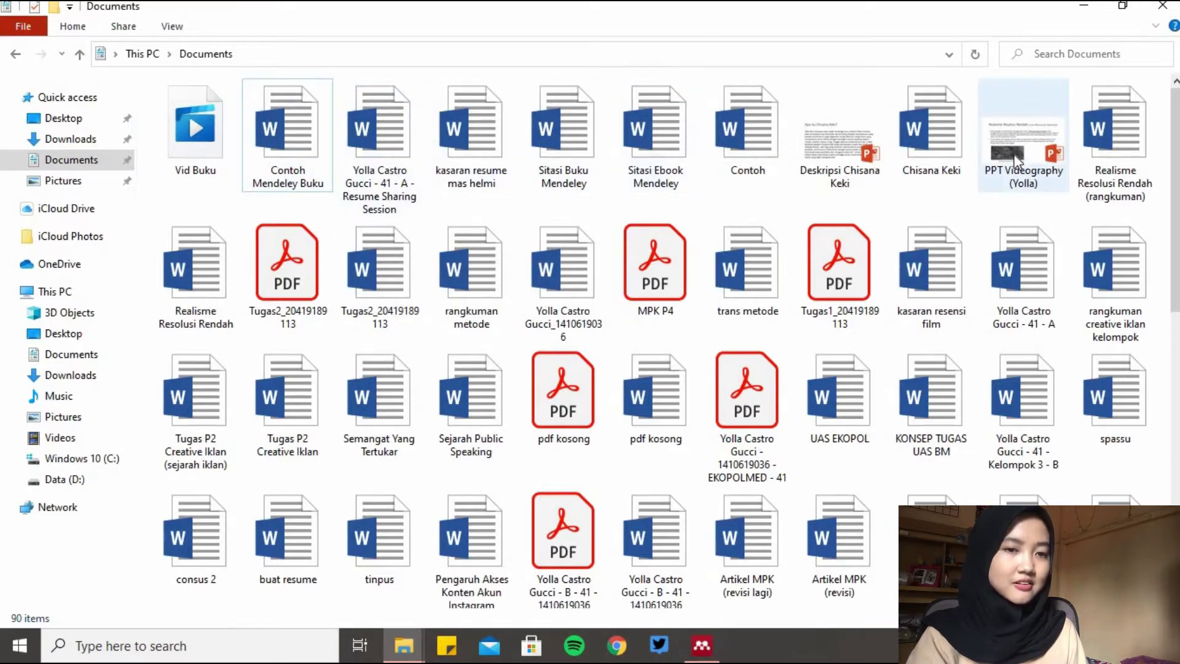
double_click(1108, 175)
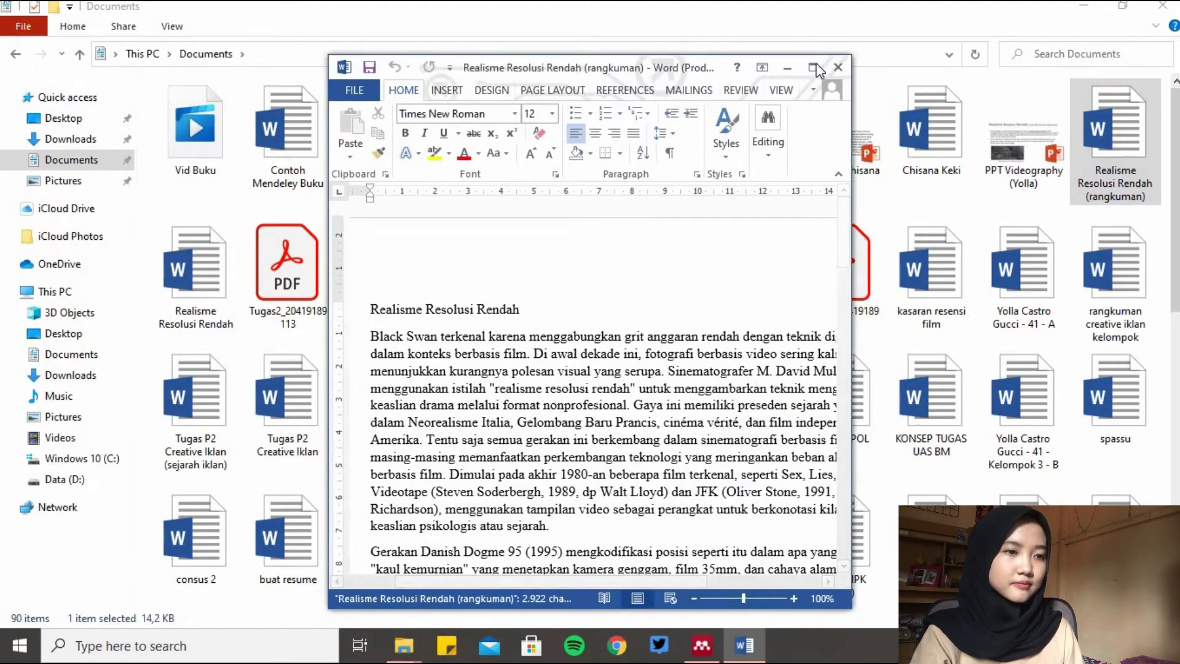
click(813, 67)
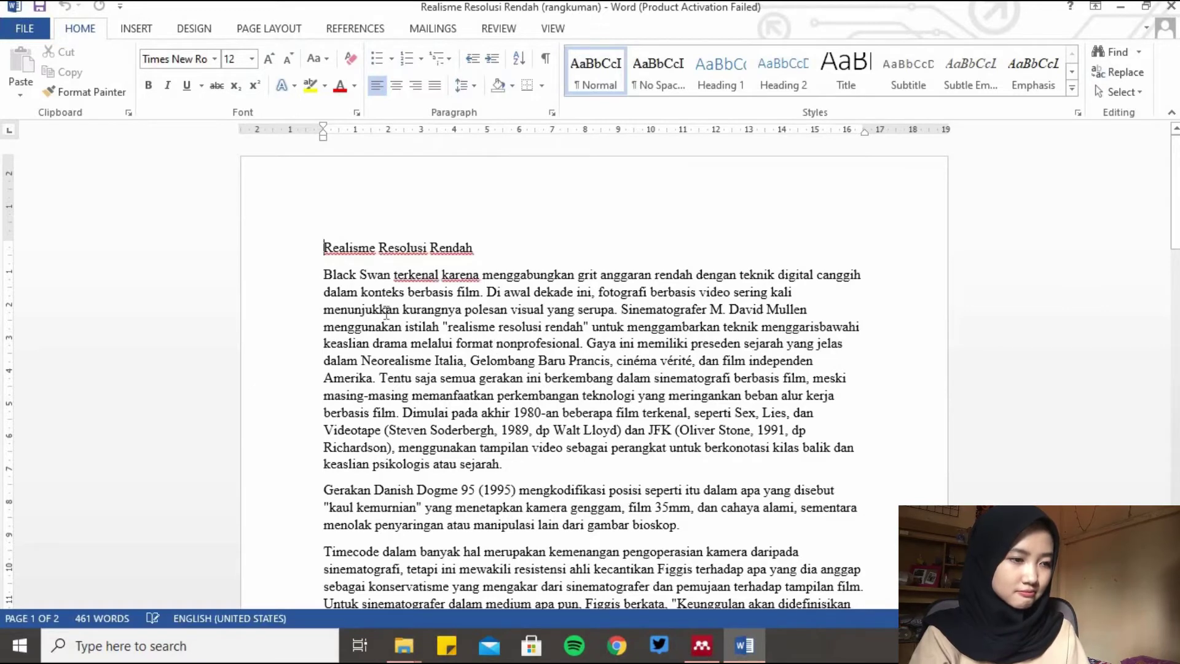
Indent the first lines of the first three body paragraphs under the title "Realisme Resolusi Rendah"
click(325, 275)
key(Tab)
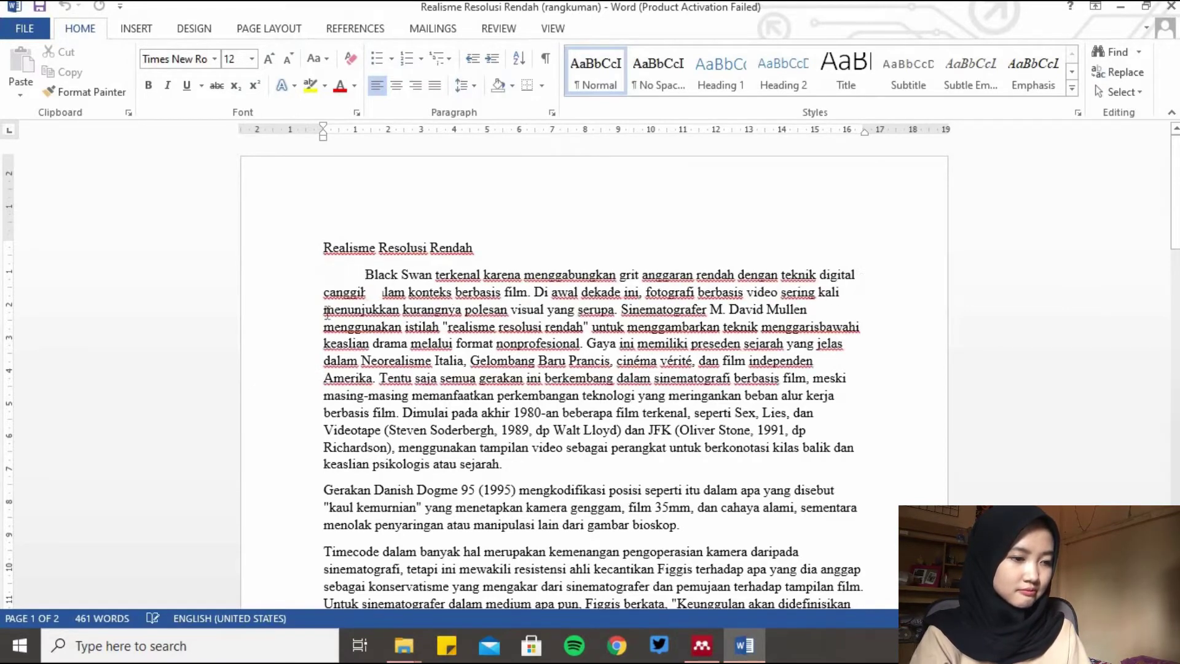
click(324, 491)
key(Tab)
click(326, 553)
key(Tab)
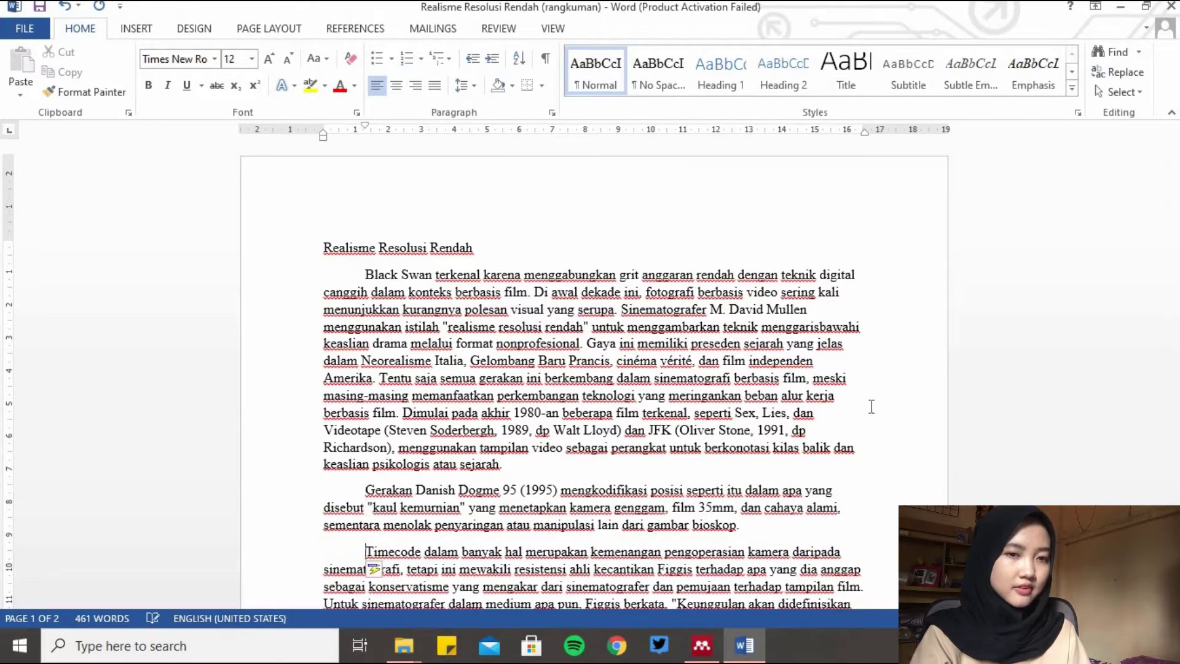
Dismiss the product key prompt and the Microsoft Office Activation Wizard without entering a key
drag(1175, 234, 1175, 269)
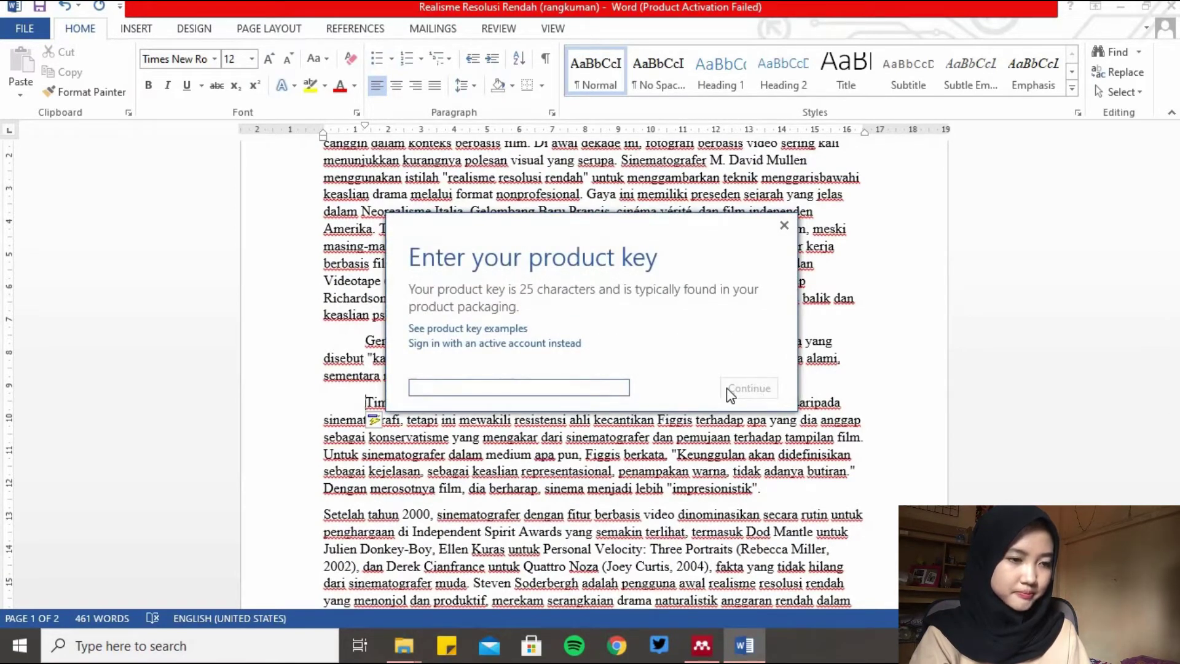
click(783, 228)
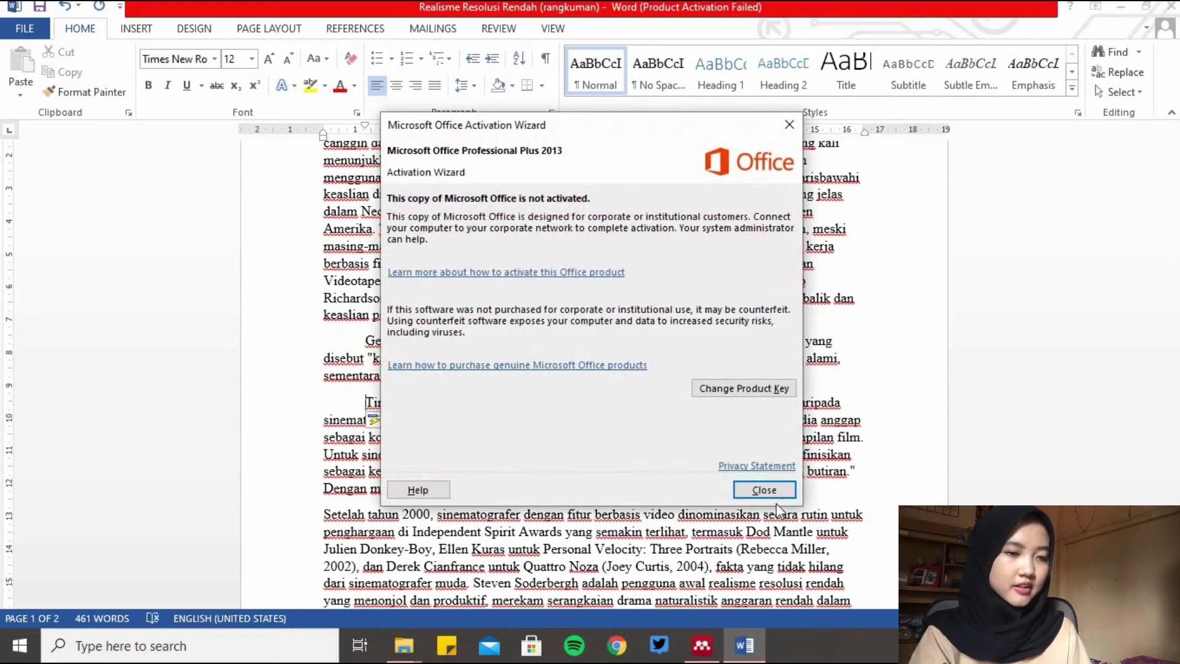
click(776, 489)
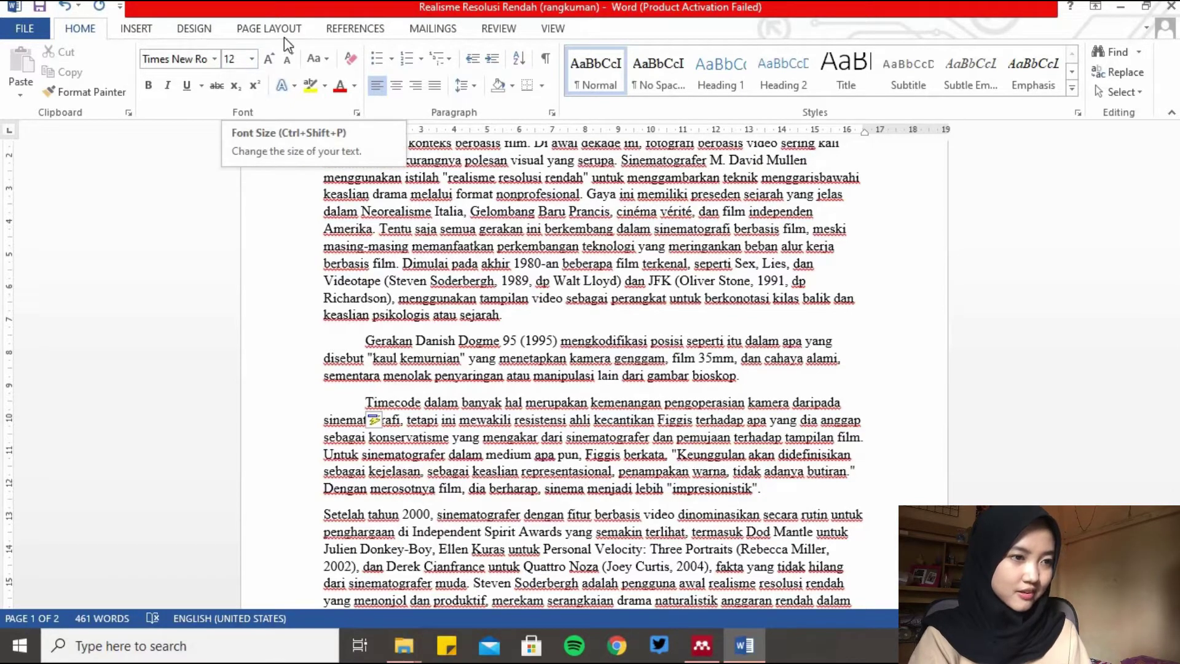
Insert a Mendeley citation of Cinematography at the end of the paragraph beginning "Gerakan Danish Dogme 95"
click(347, 29)
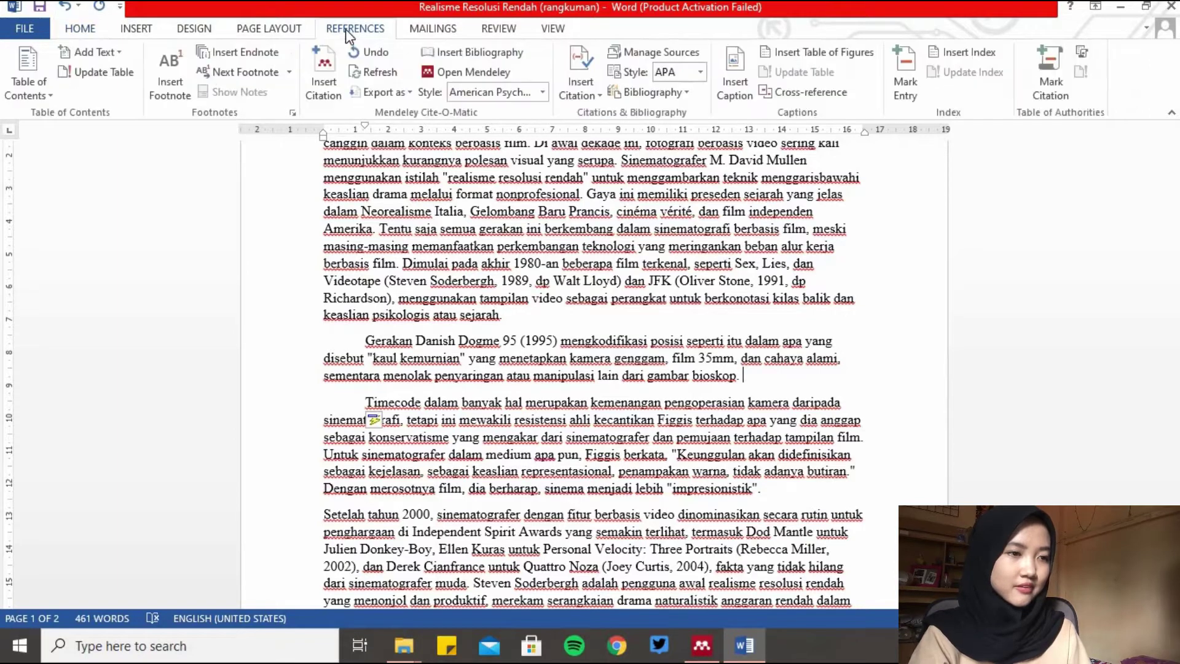
click(333, 83)
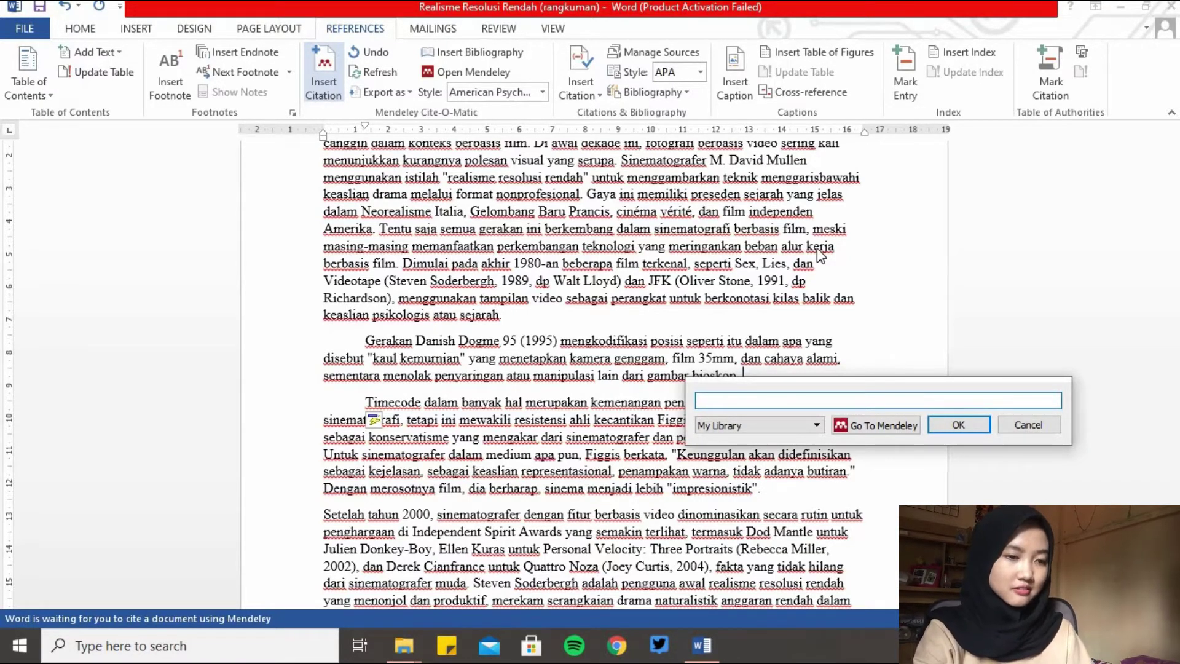
text(Cine)
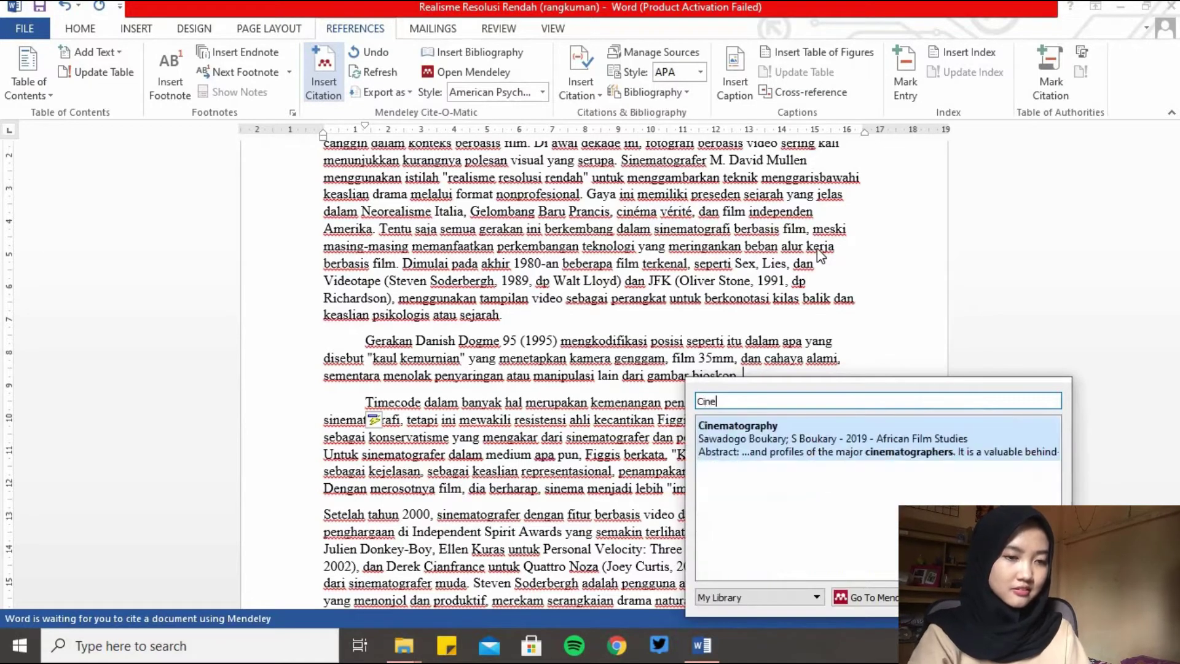
click(830, 430)
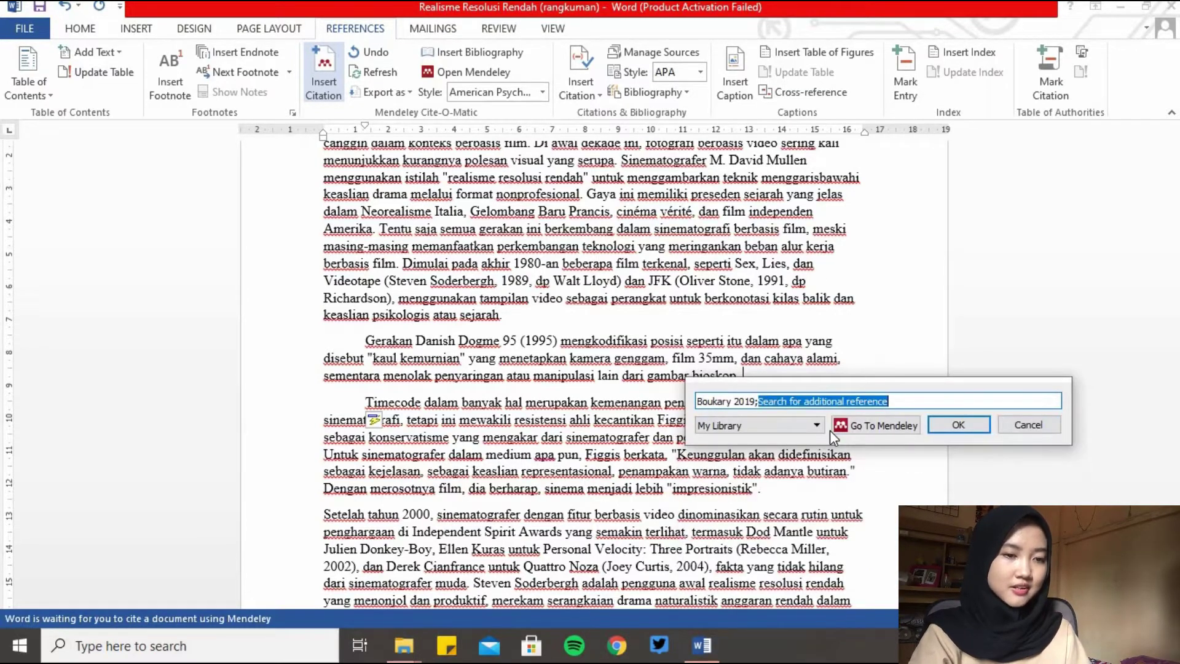
click(959, 425)
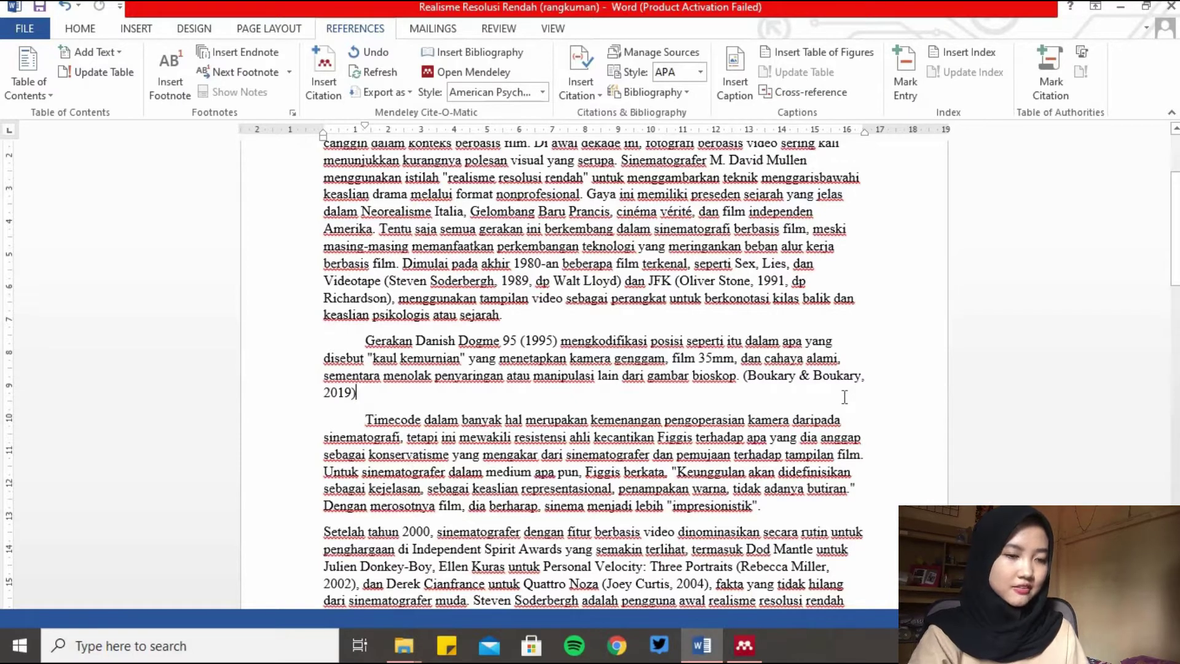
Add a full stop after the Cinematography citation and remove the one between "bioskop" and the citation
text(.)
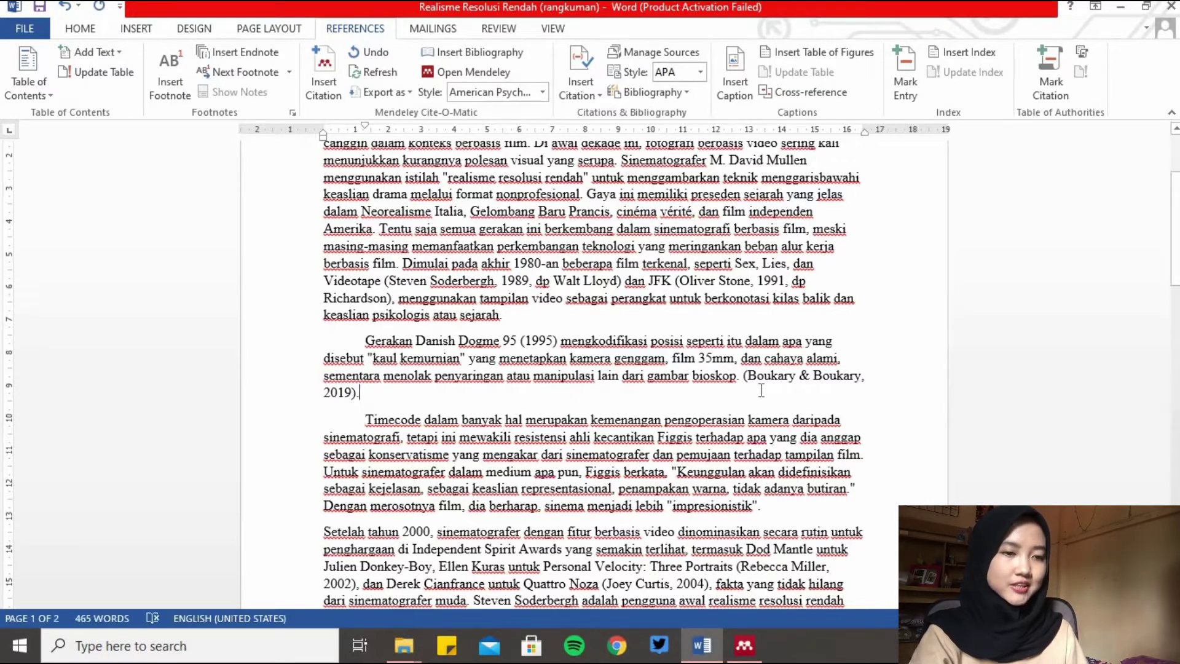
click(743, 382)
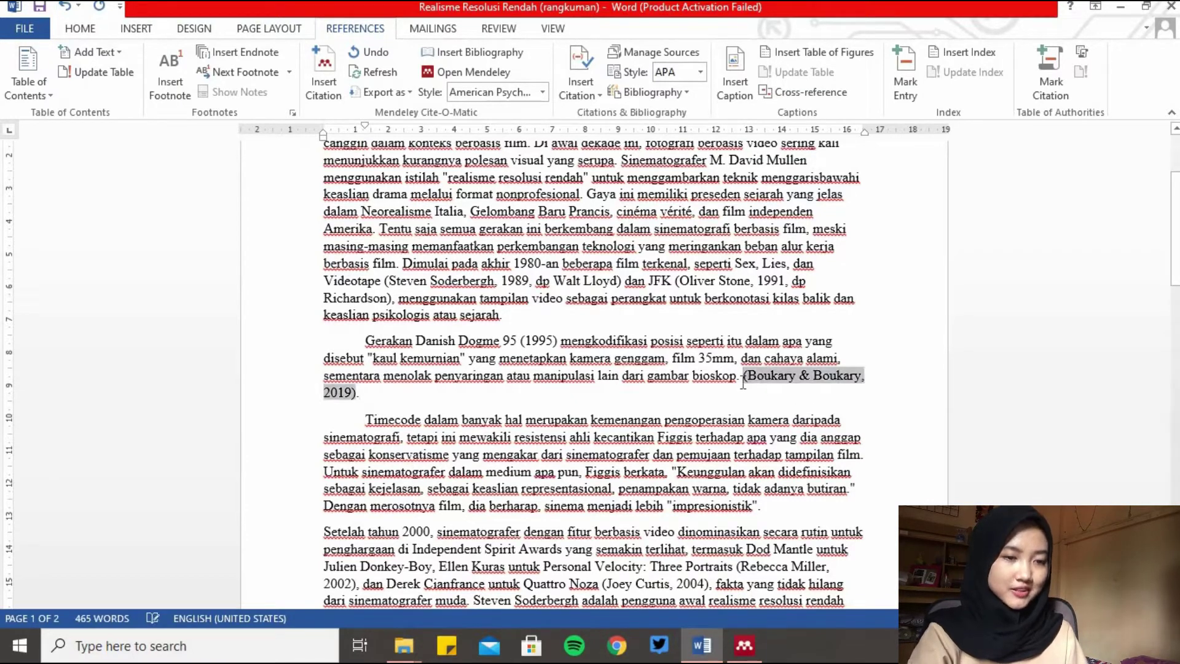
click(739, 375)
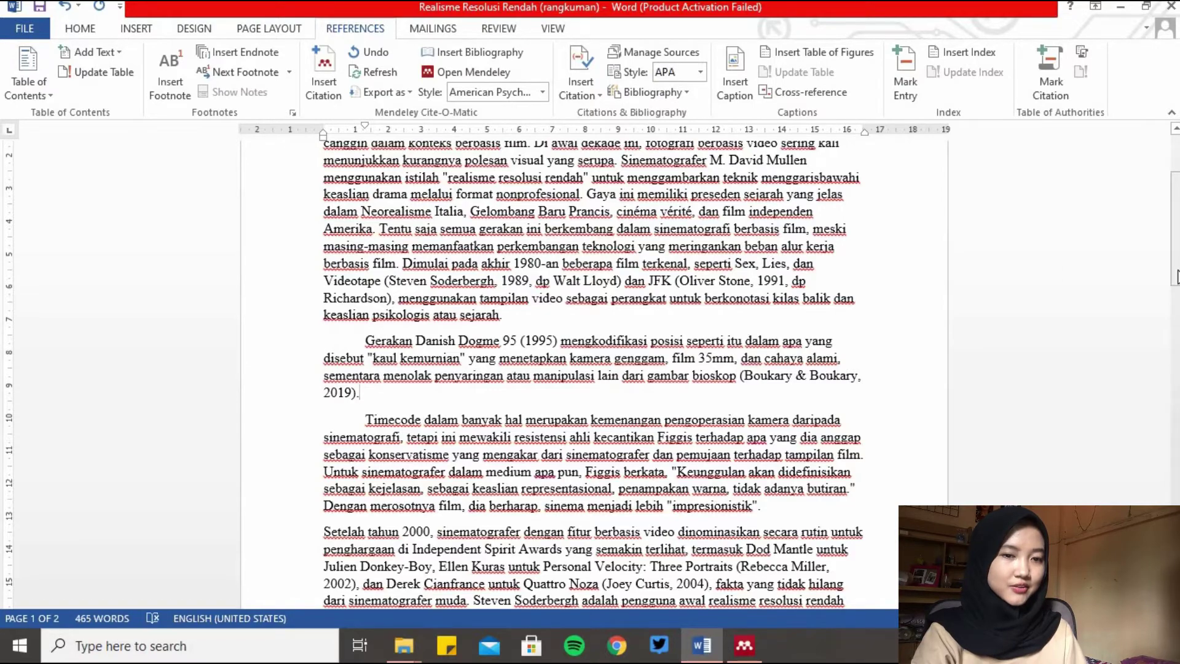
Insert a page break after the last paragraph, ending in "di belakang mereka"
drag(1176, 277, 1176, 460)
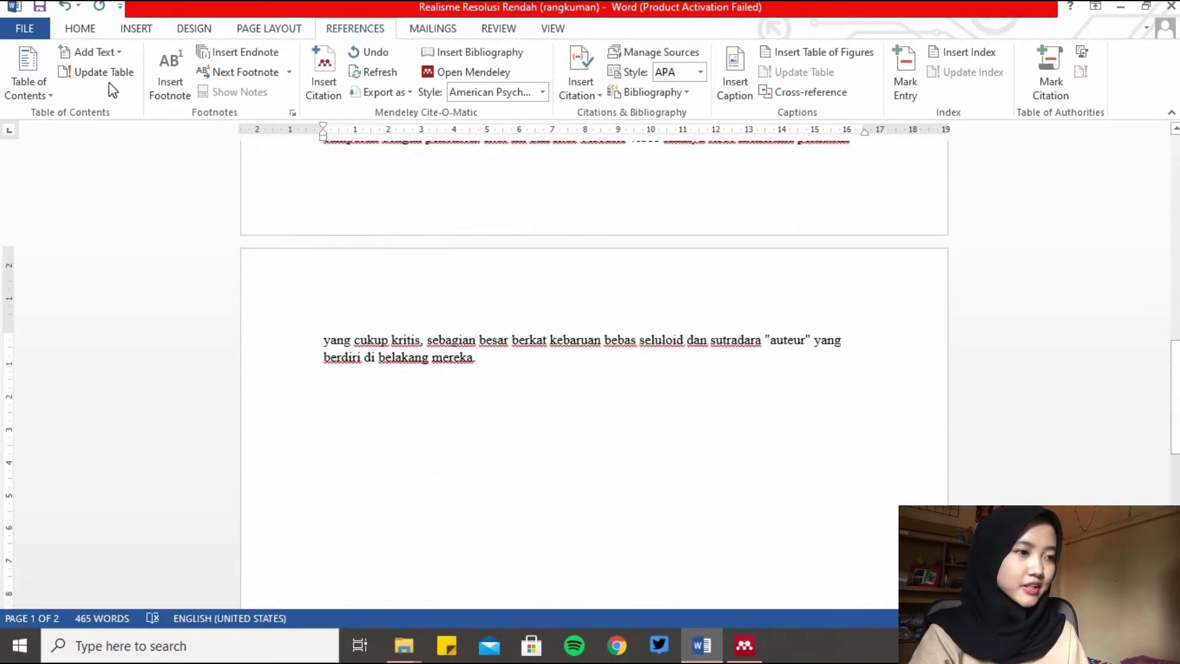
click(94, 33)
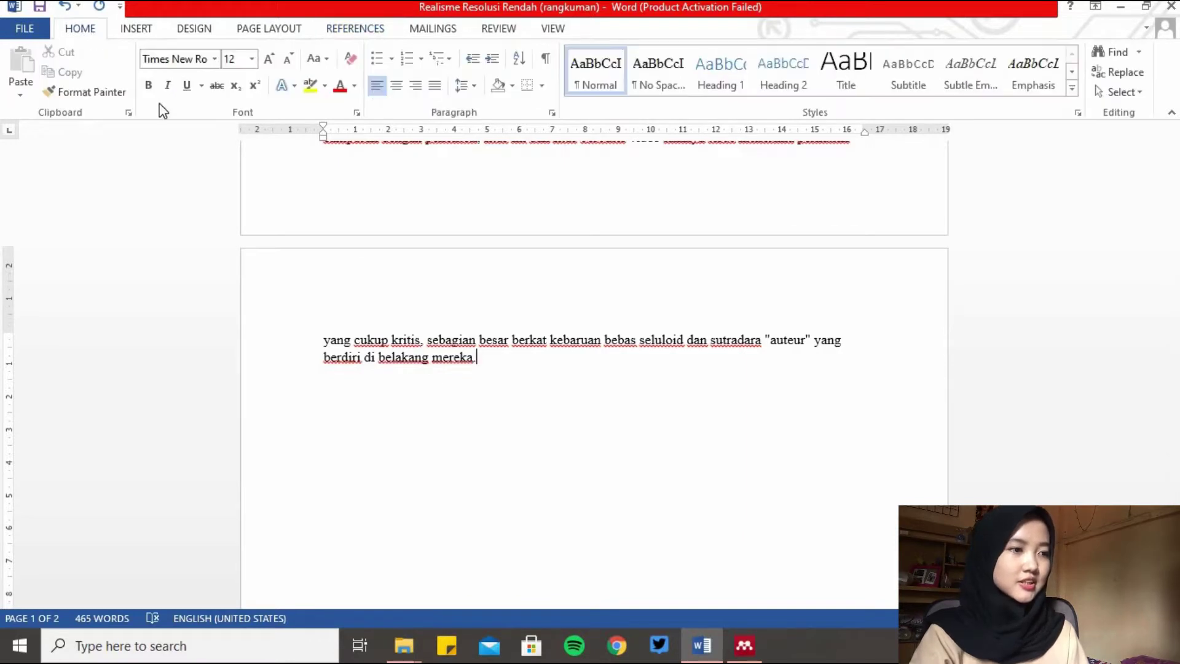
click(136, 35)
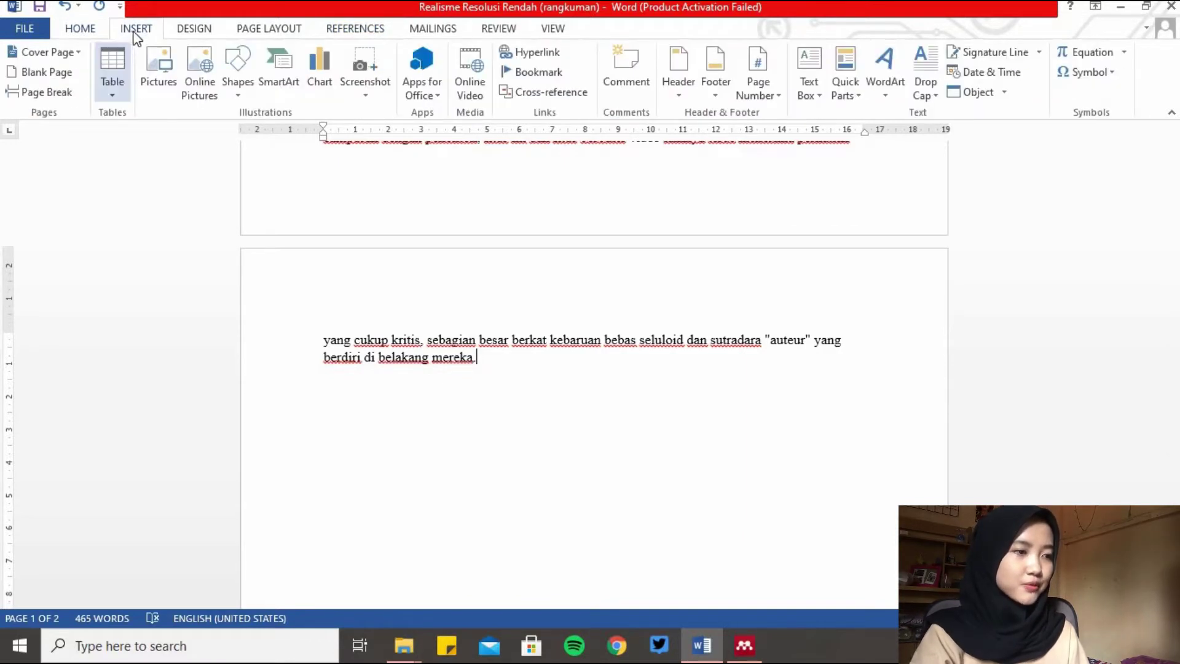
click(60, 92)
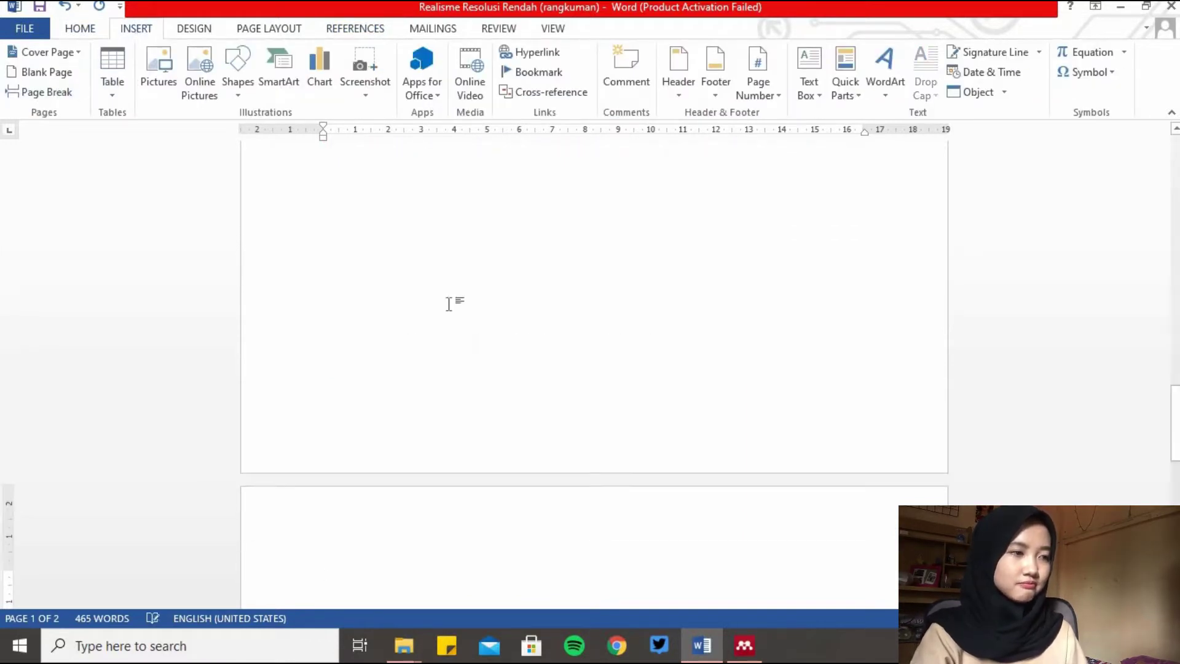
Add the bold, centred heading "Daftar Pustaka" on the new page and start a new paragraph two lines below it
click(82, 31)
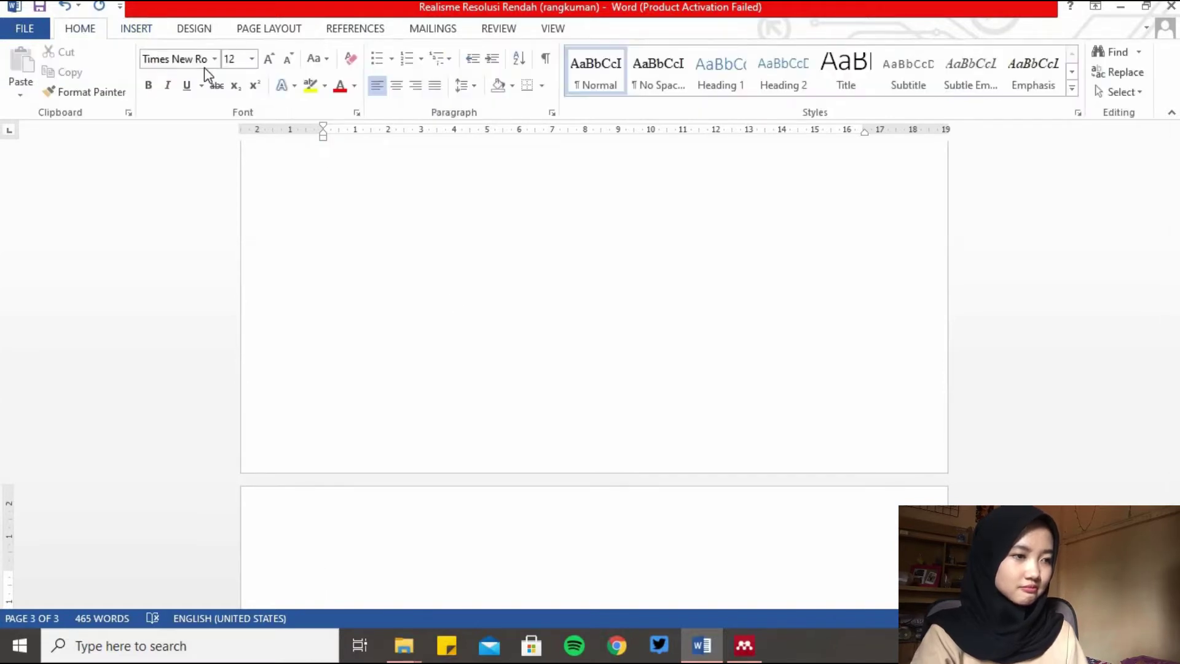
click(148, 86)
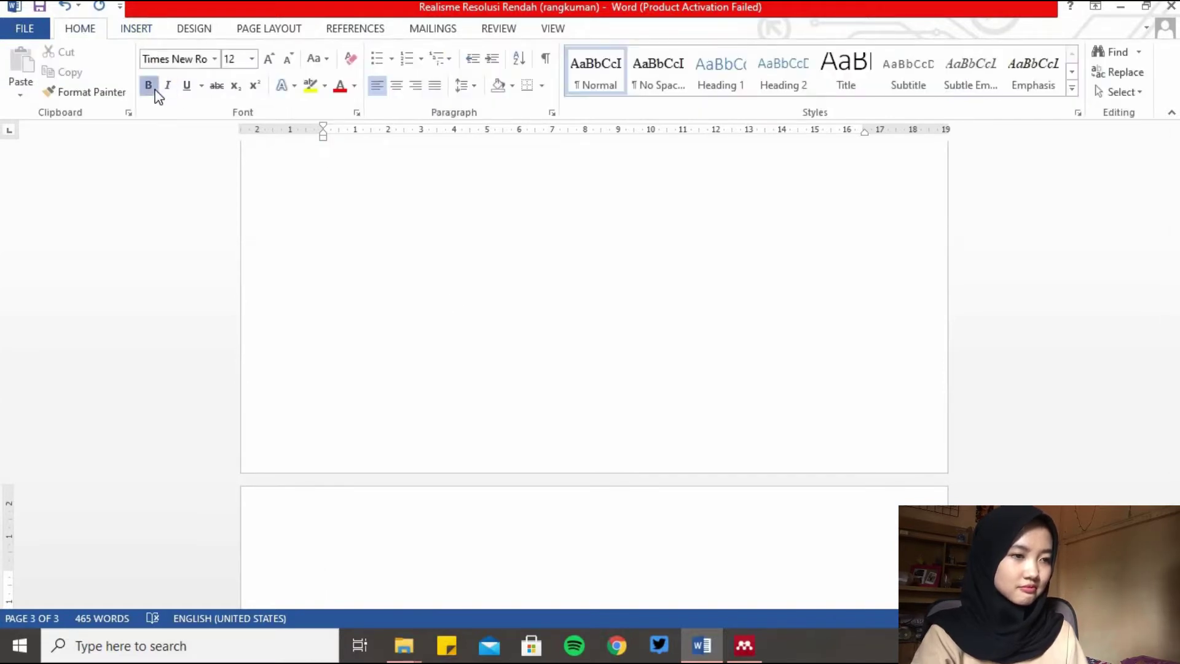
click(397, 86)
text(Daftar )
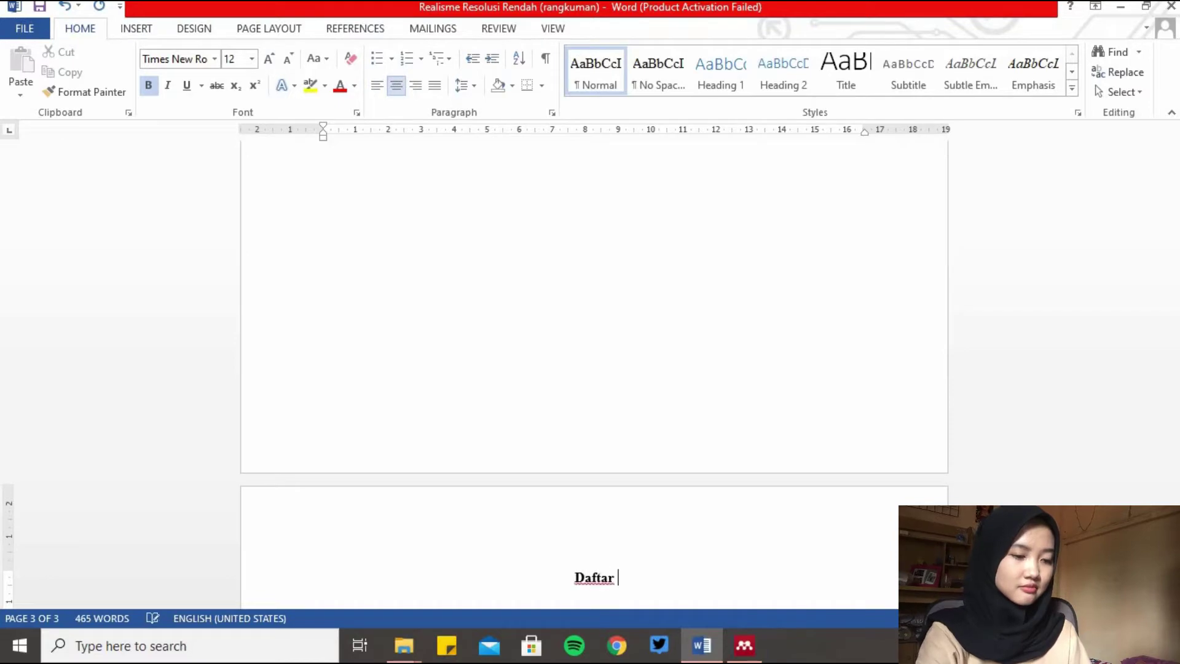
text(Pustaka)
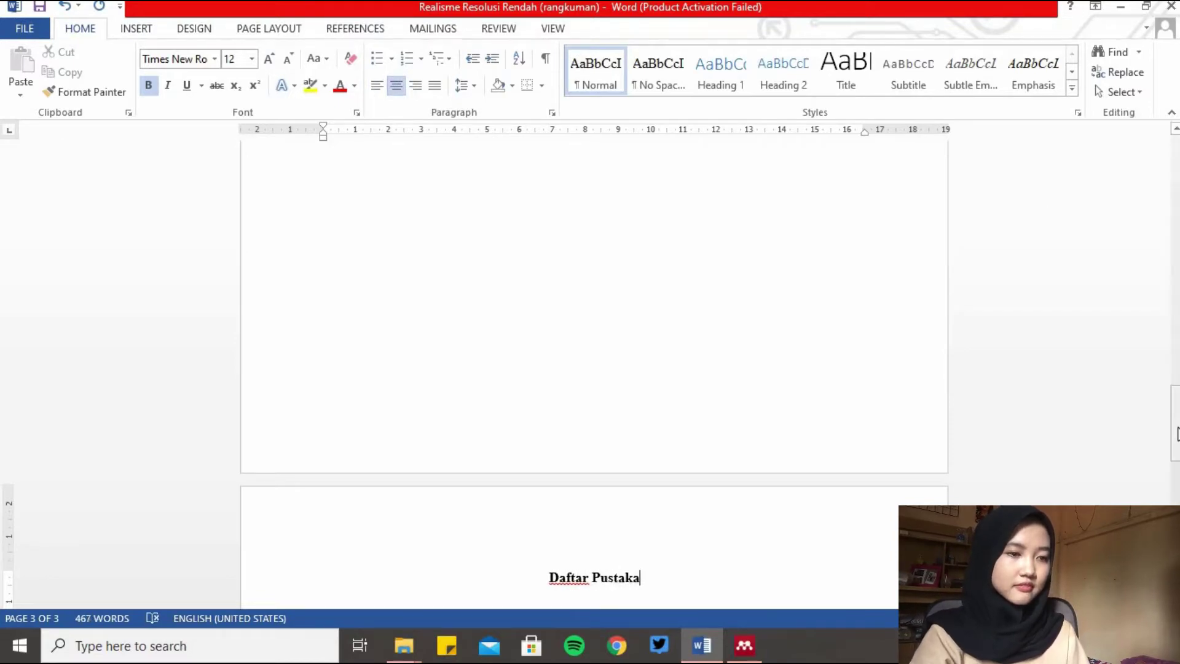
drag(1175, 424, 1175, 474)
key(Return)
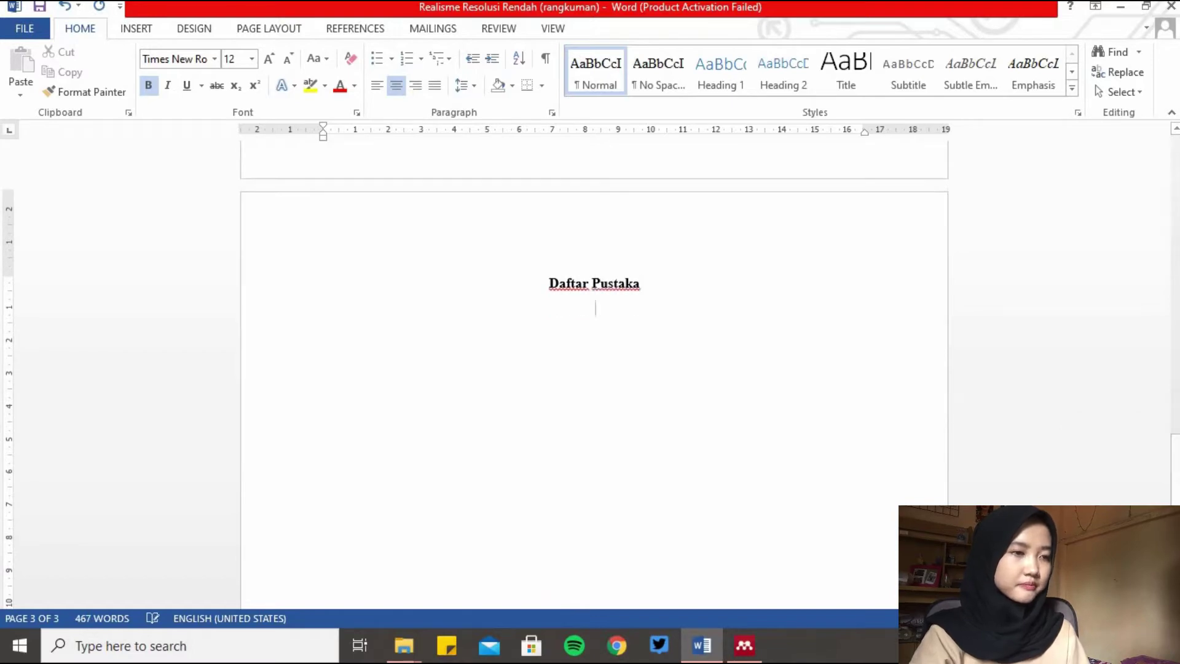
key(Return)
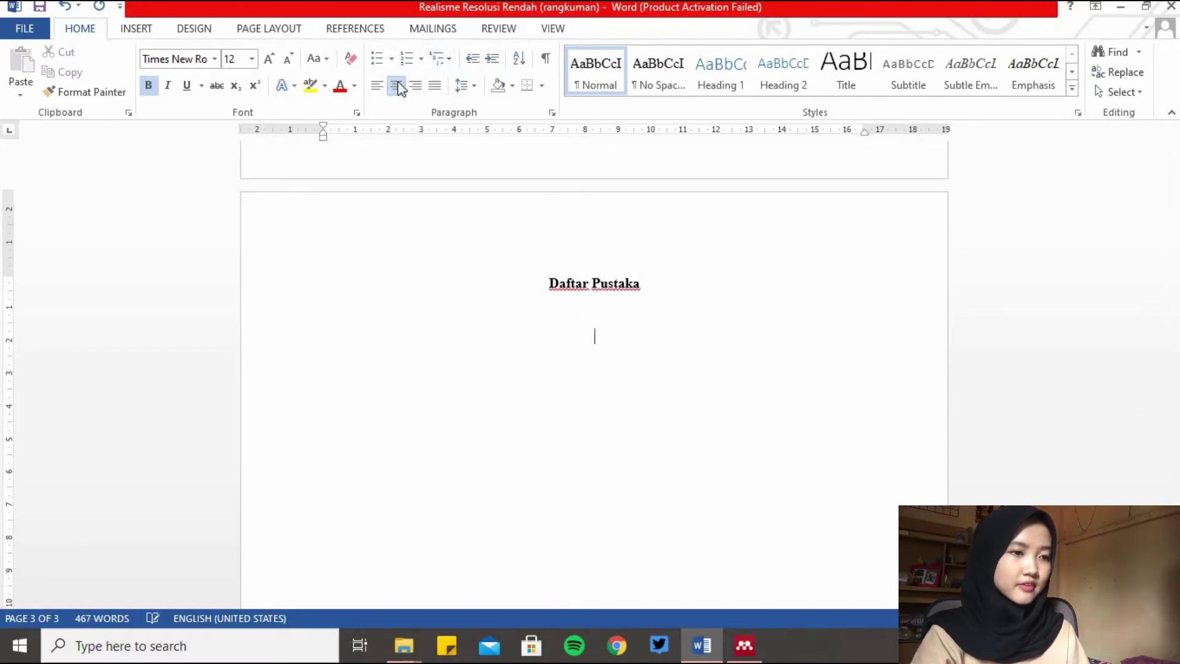
Left-align the empty paragraph under "Daftar Pustaka", turn off bold there, and insert the Mendeley bibliography
click(377, 86)
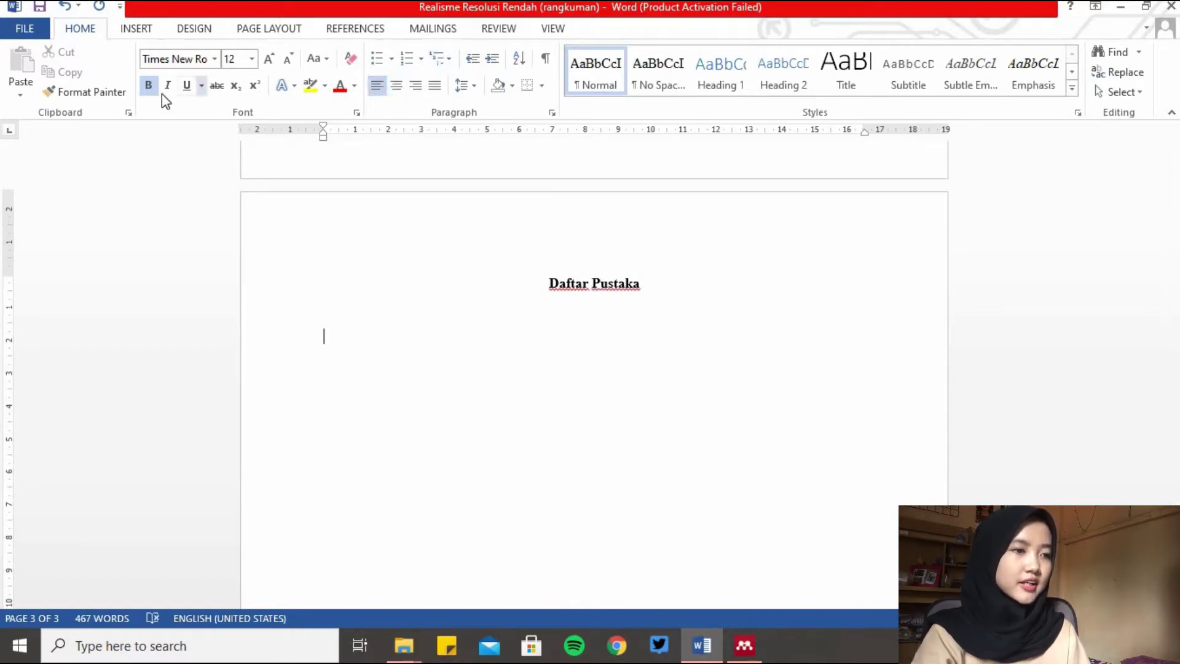
click(149, 85)
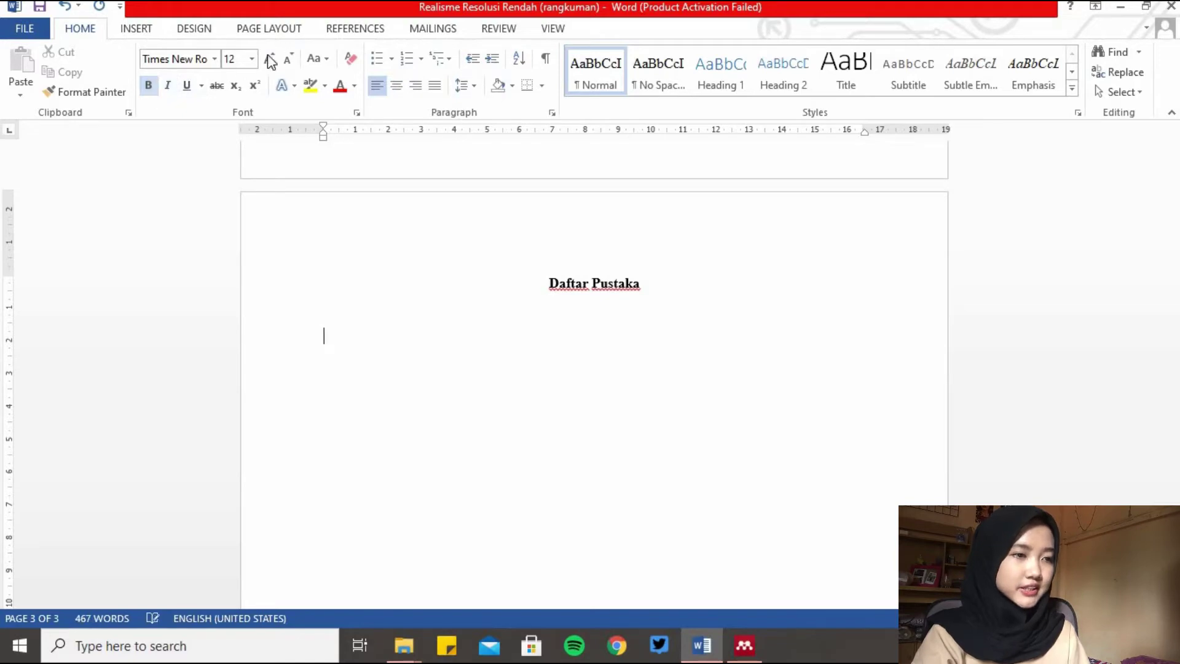
click(359, 34)
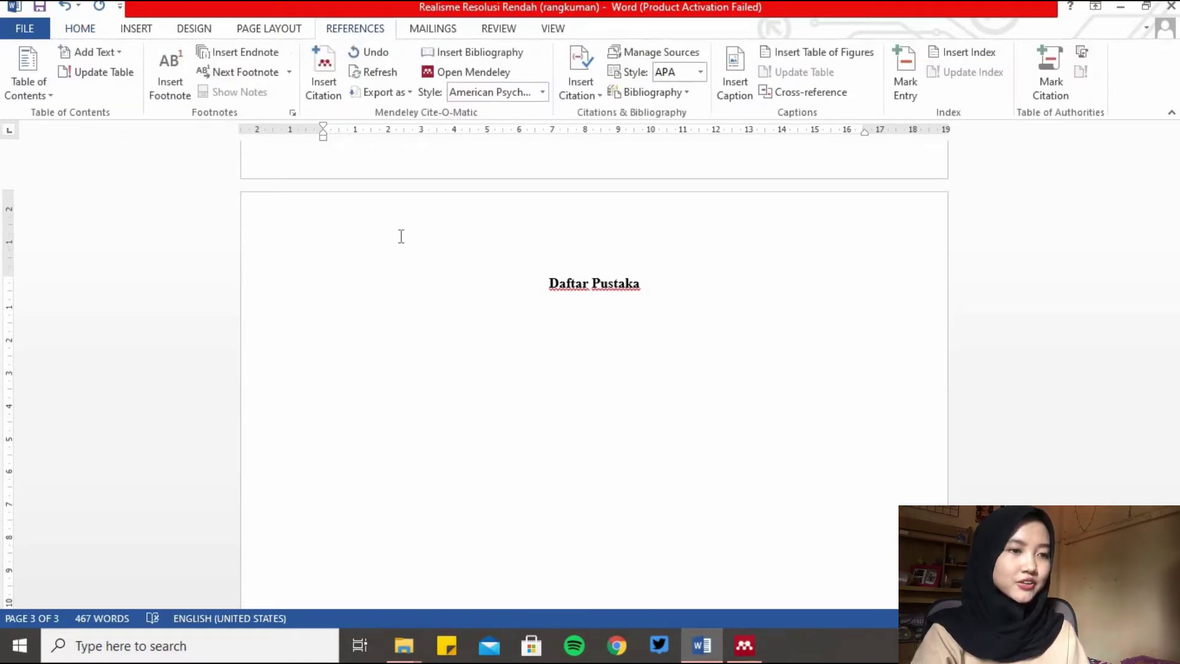
click(496, 54)
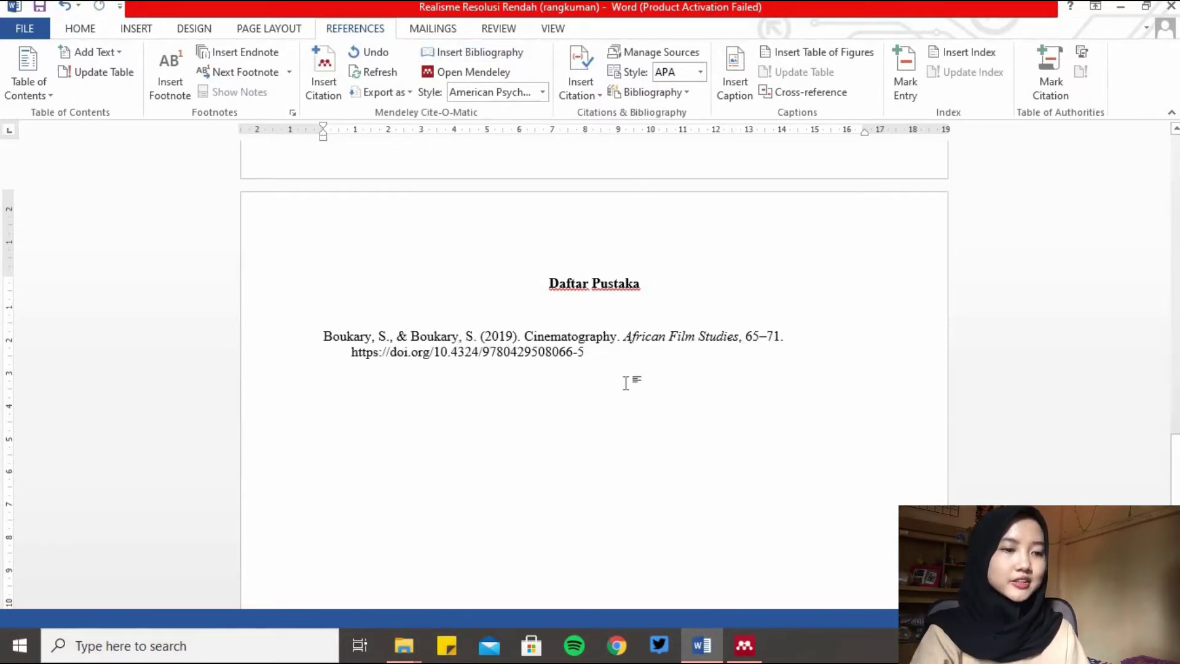
click(600, 350)
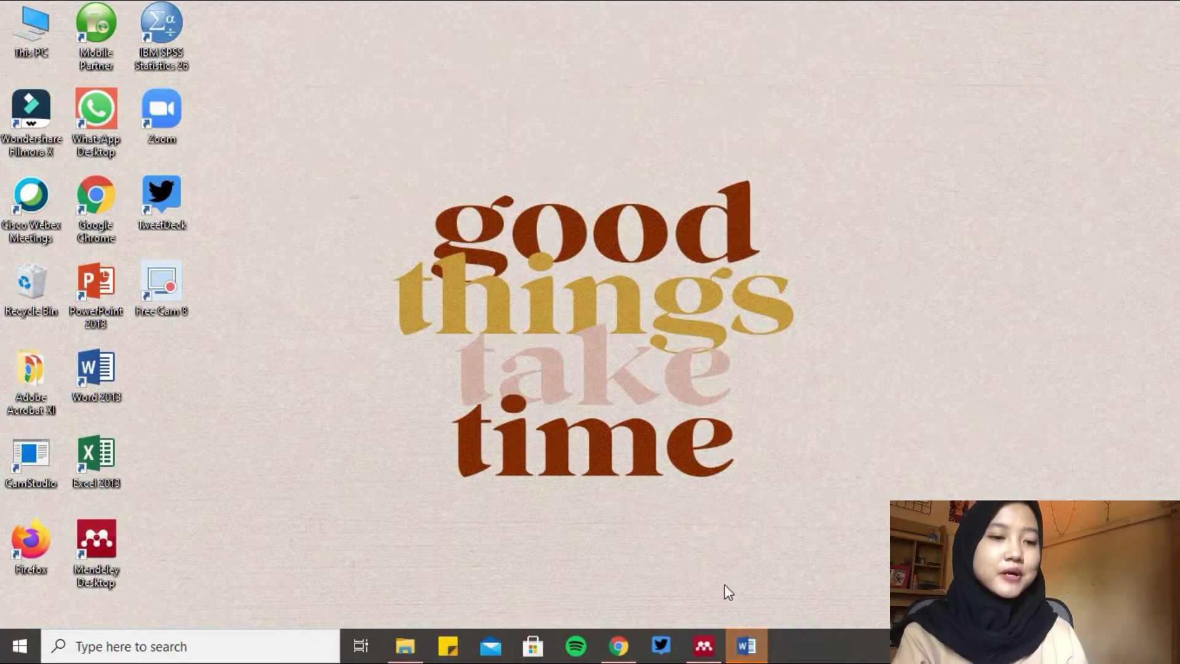
Switch to Mendeley Desktop and start a manual library entry of type Magazine Article
click(703, 645)
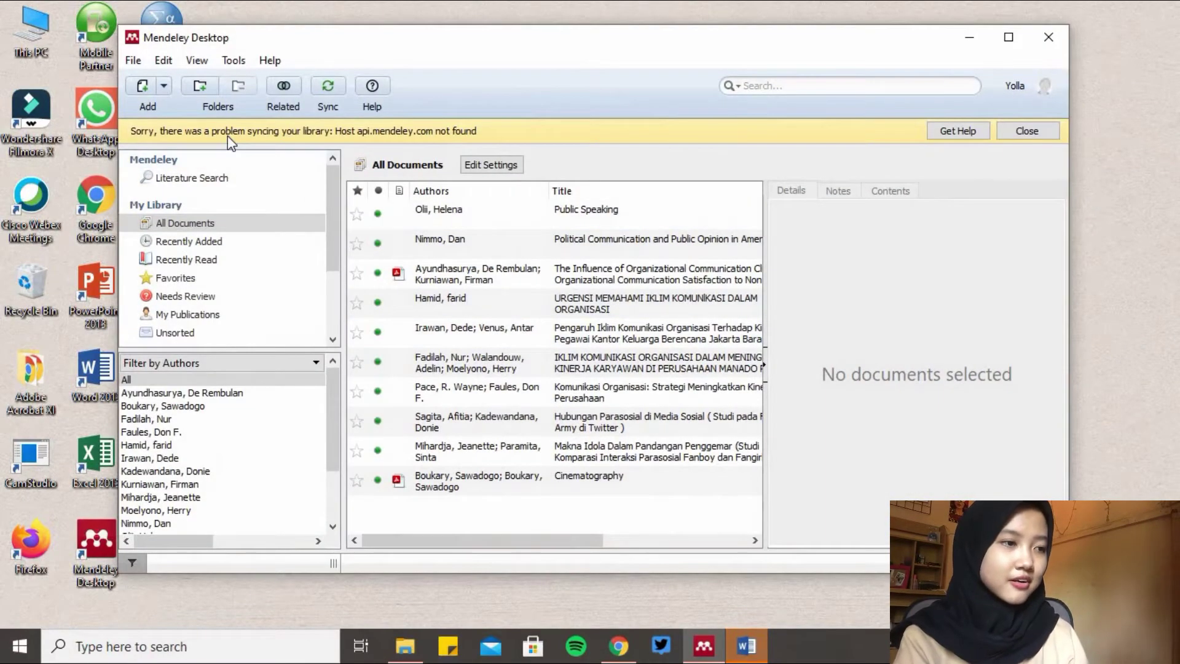
click(164, 87)
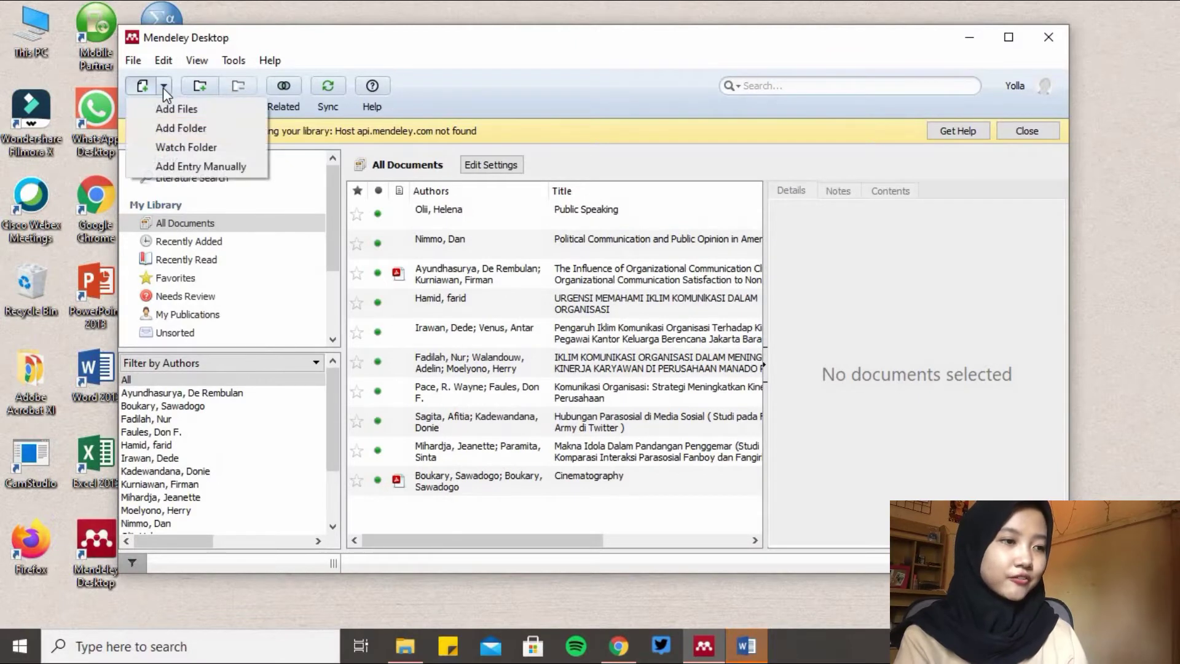
click(191, 161)
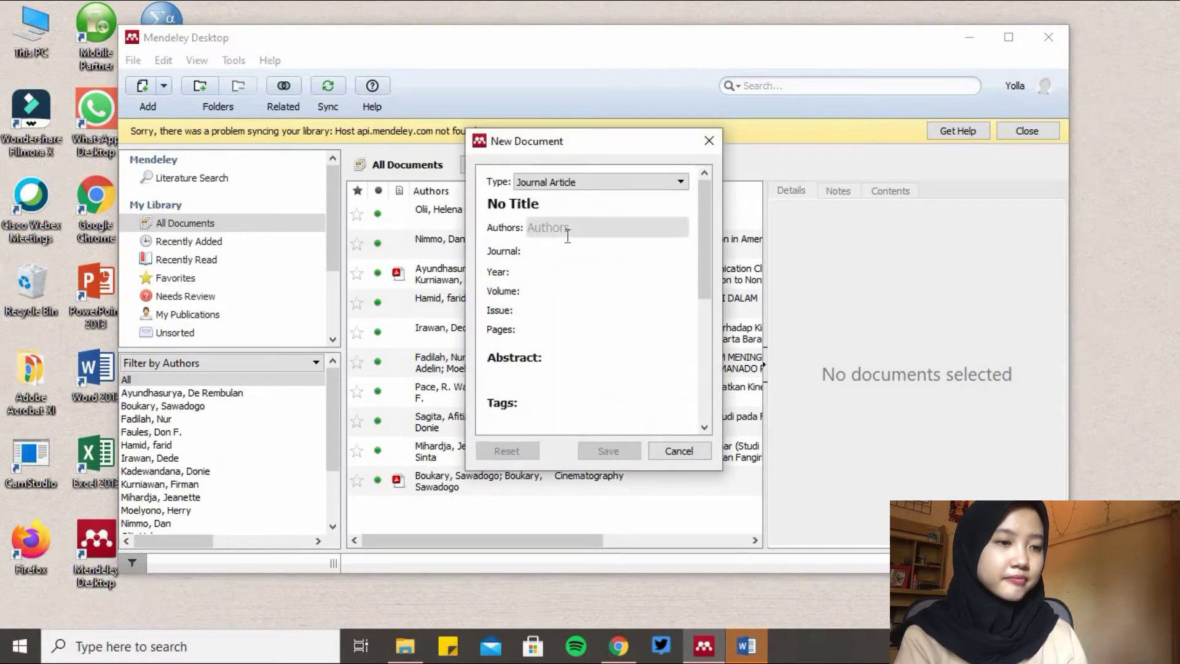
click(609, 185)
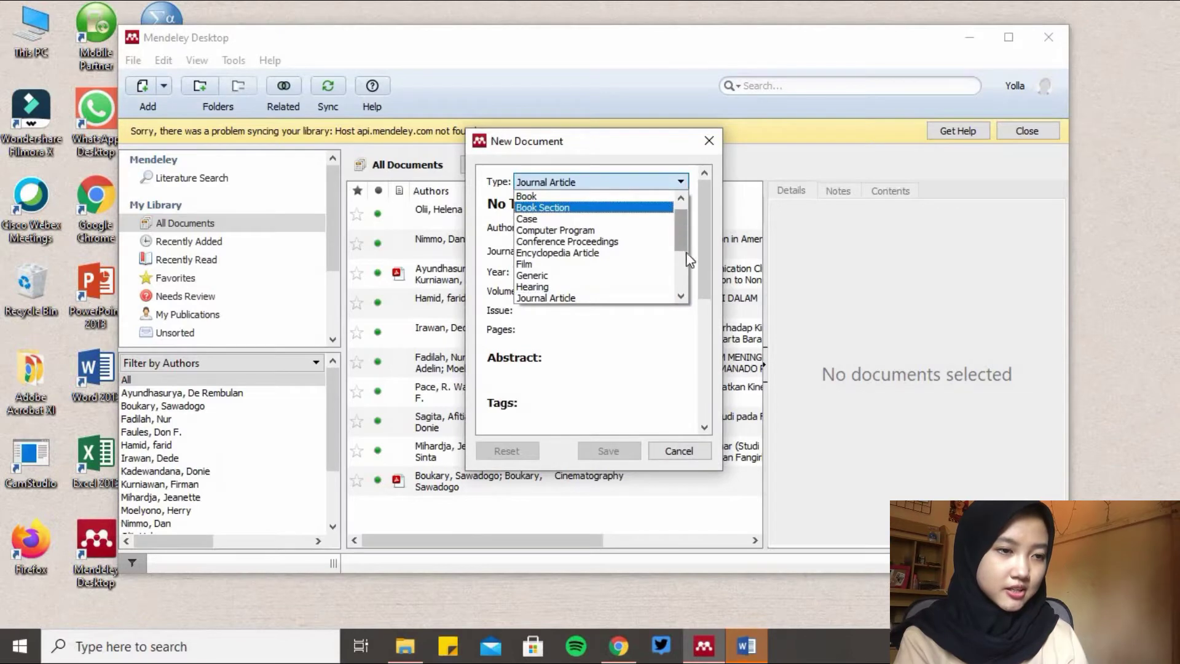
drag(688, 256, 688, 281)
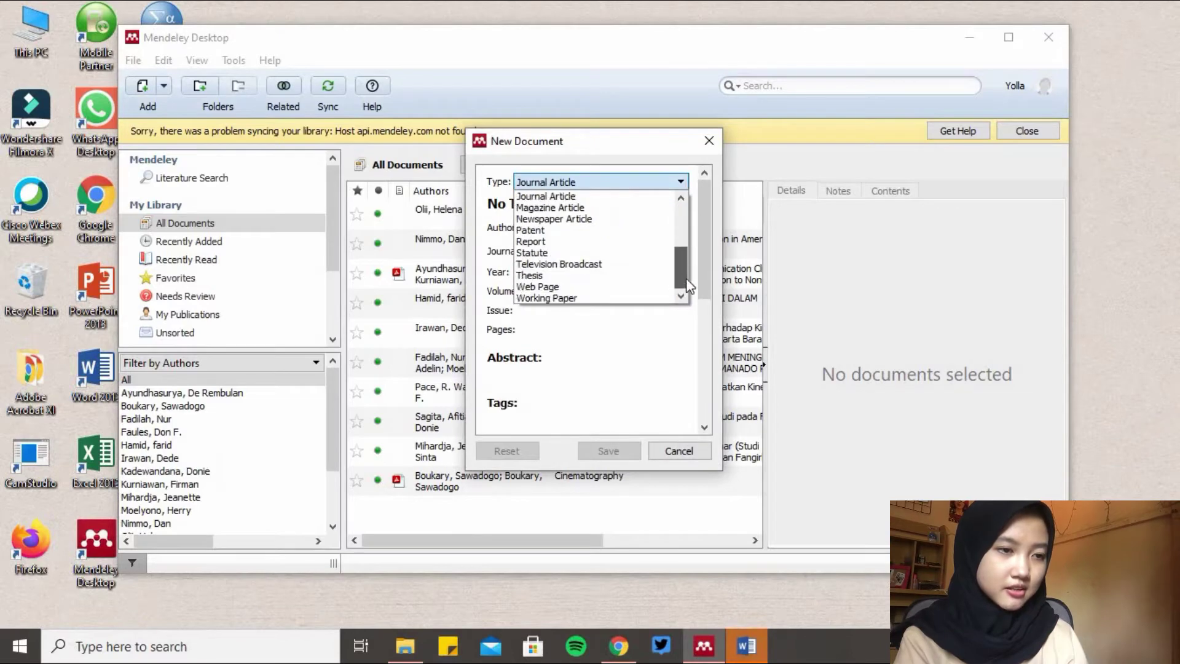
click(560, 207)
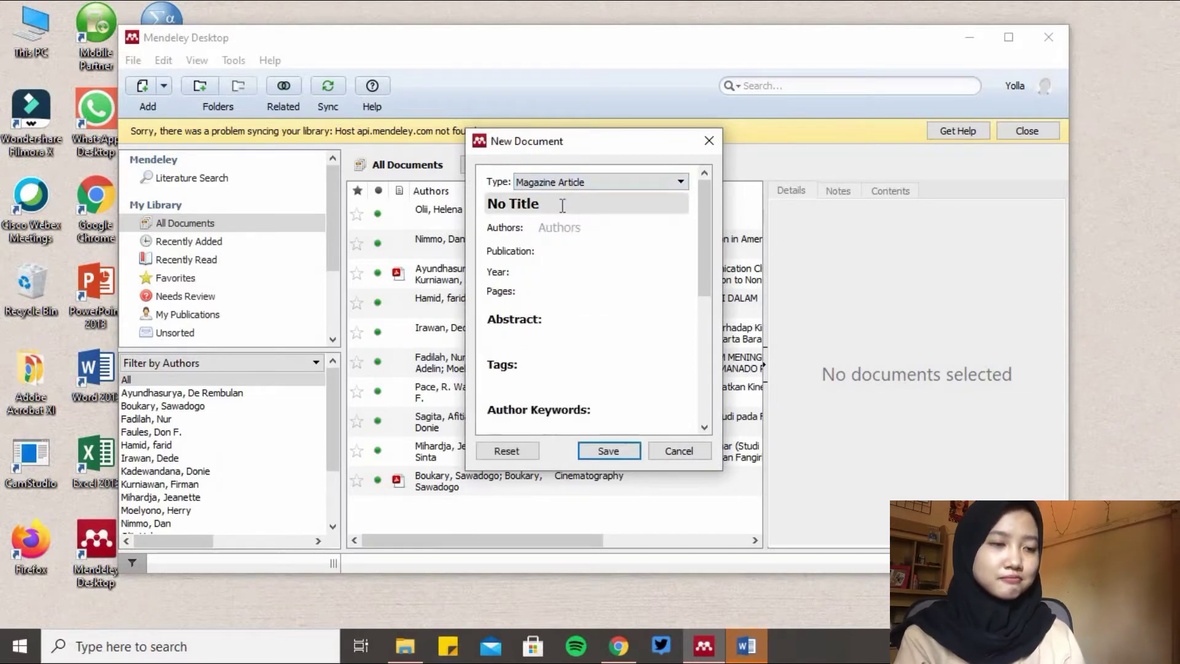
Replace the placeholder title of the new entry with "Reinterpret Fashion"
click(562, 205)
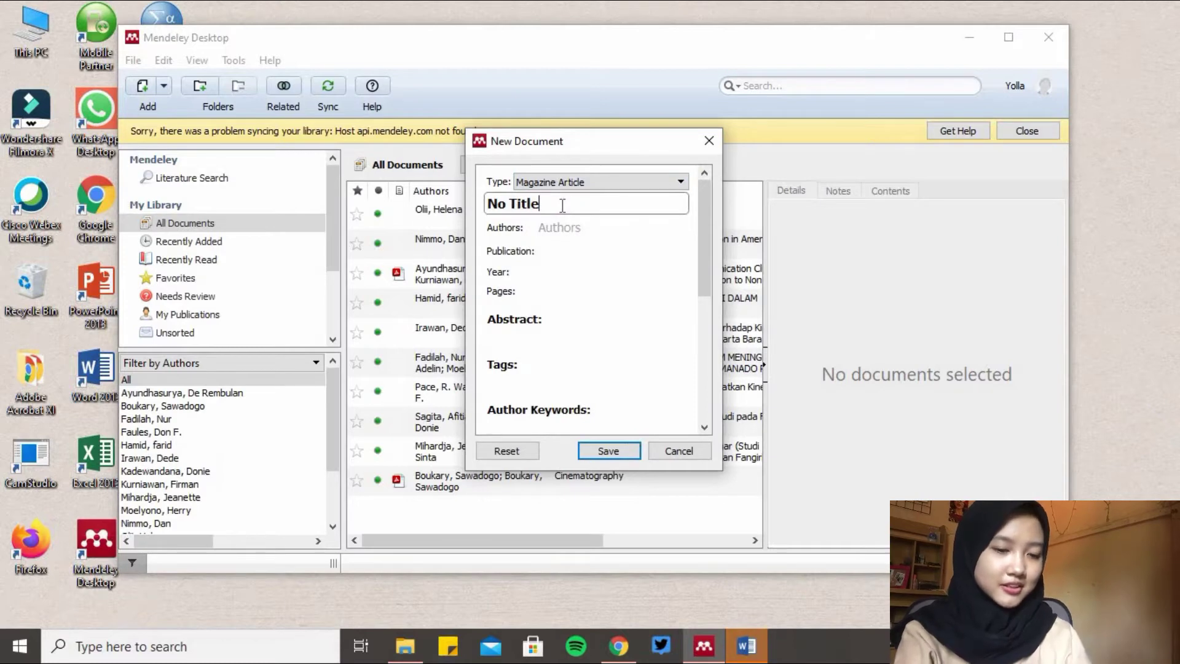
key(BackSpace)
key(BackSpace)
key(BackSpace)
key(BackSpace)
key(BackSpace)
key(BackSpace)
key(BackSpace)
key(BackSpace)
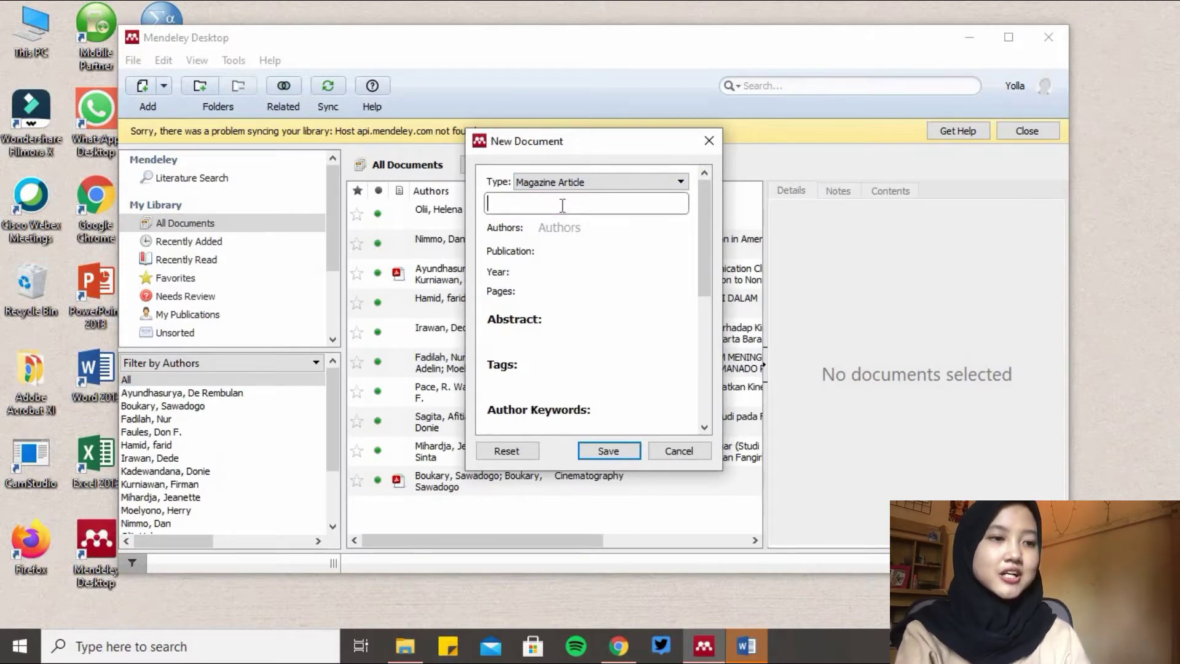
text(Rei)
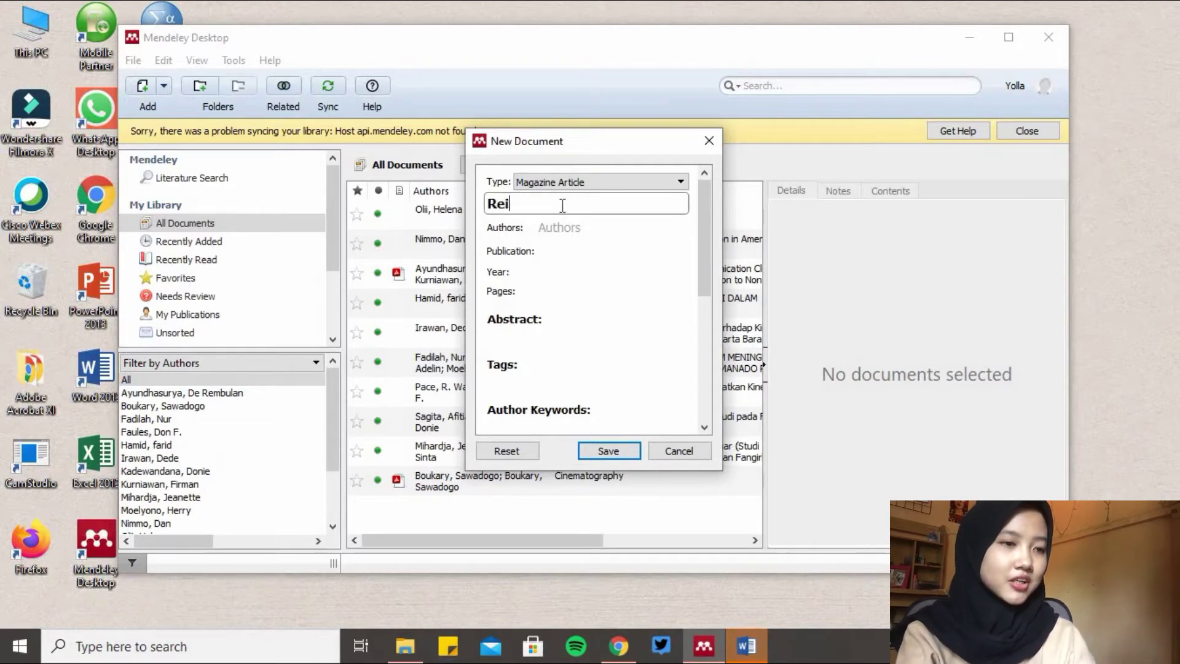
text(nterpr)
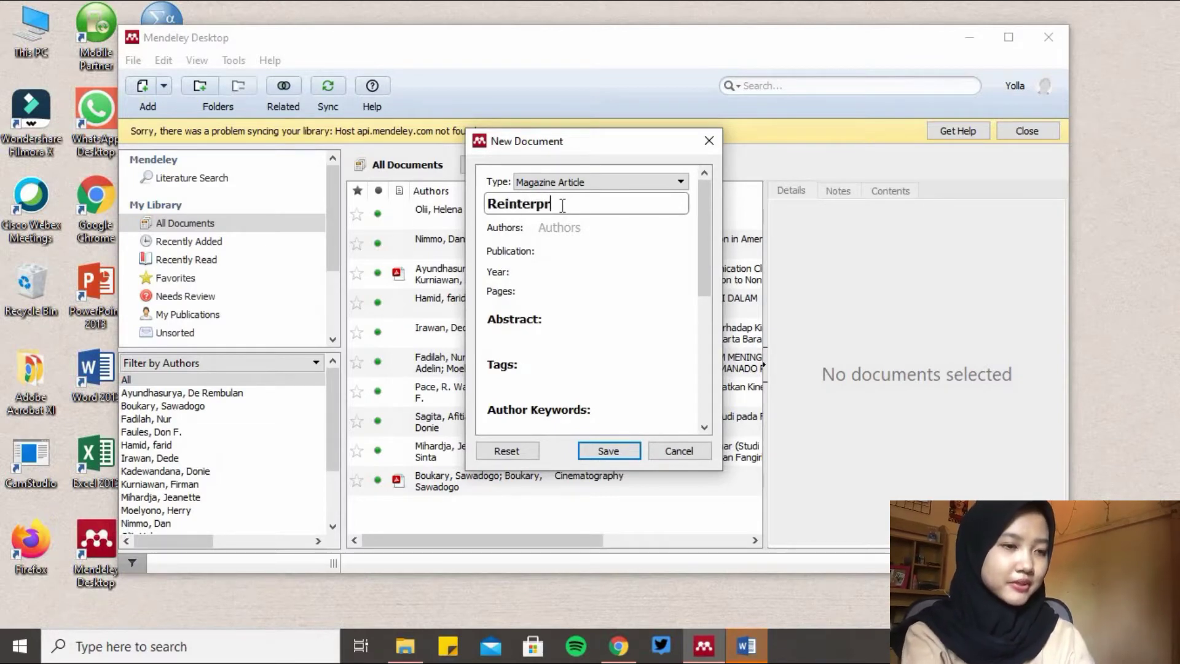
text(et Fashion)
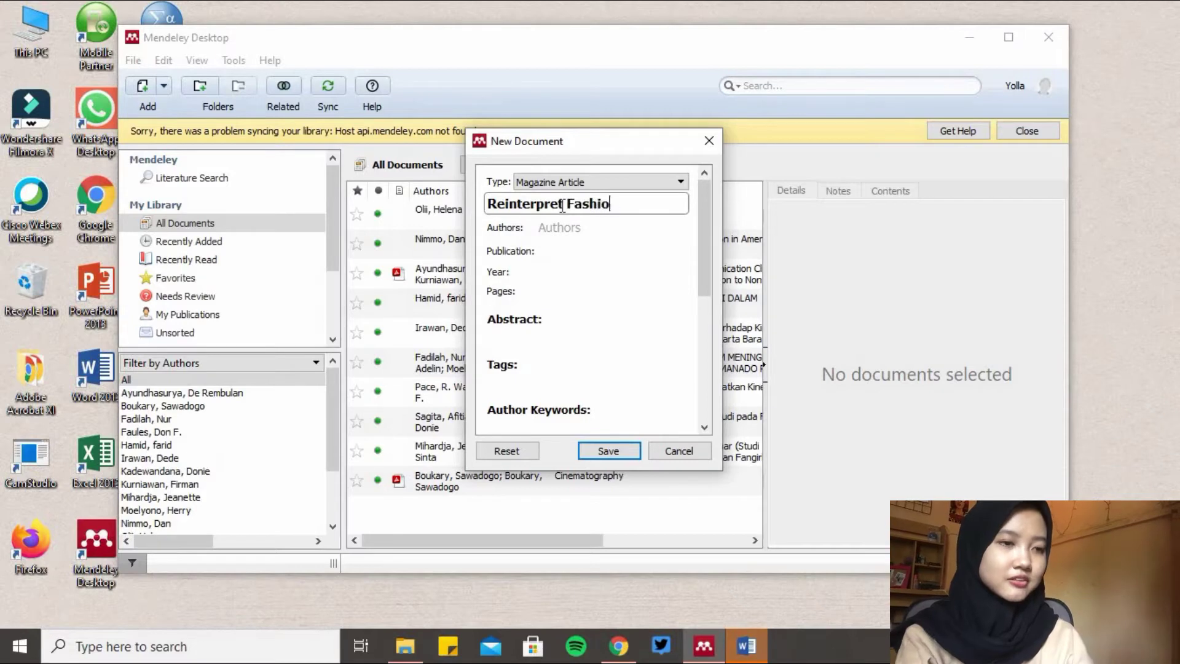
Fill in the magazine entry's publication as Radiant, its year as 2018 and its pages as 48
click(576, 252)
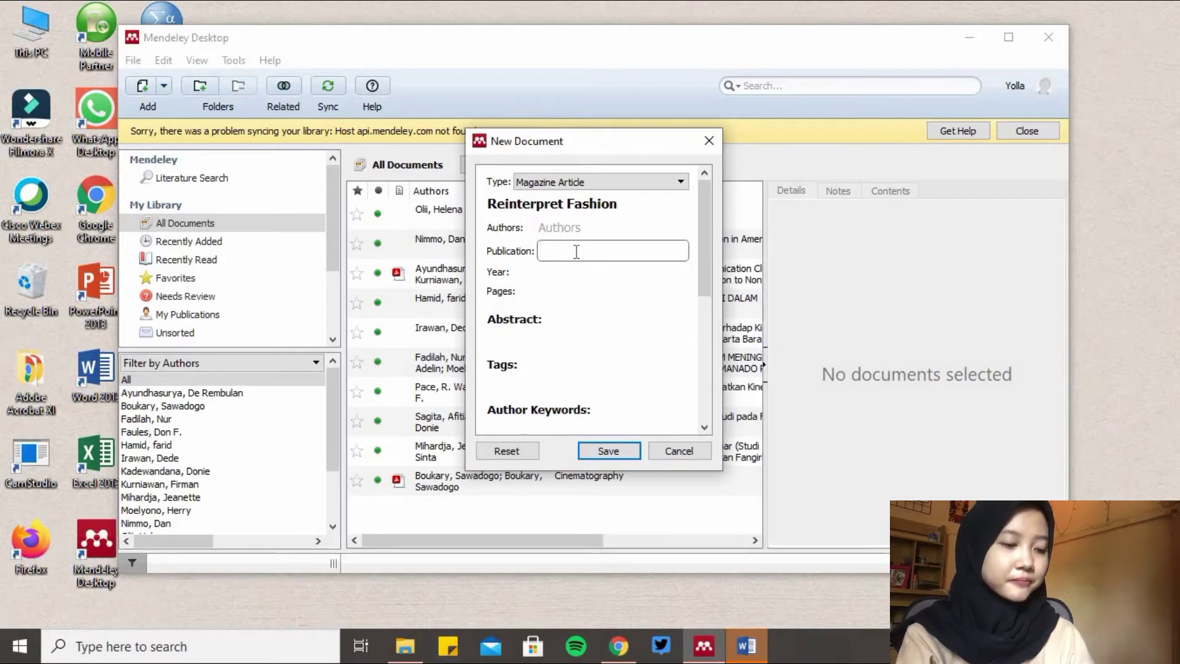
text(Rad)
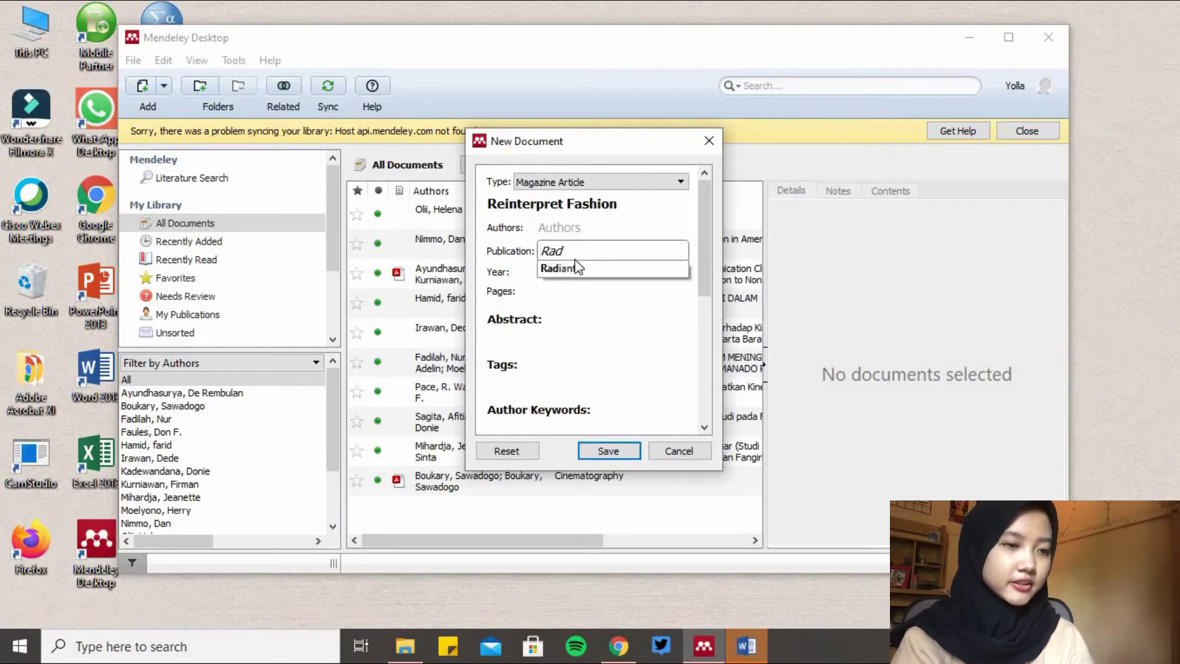
click(577, 268)
click(578, 270)
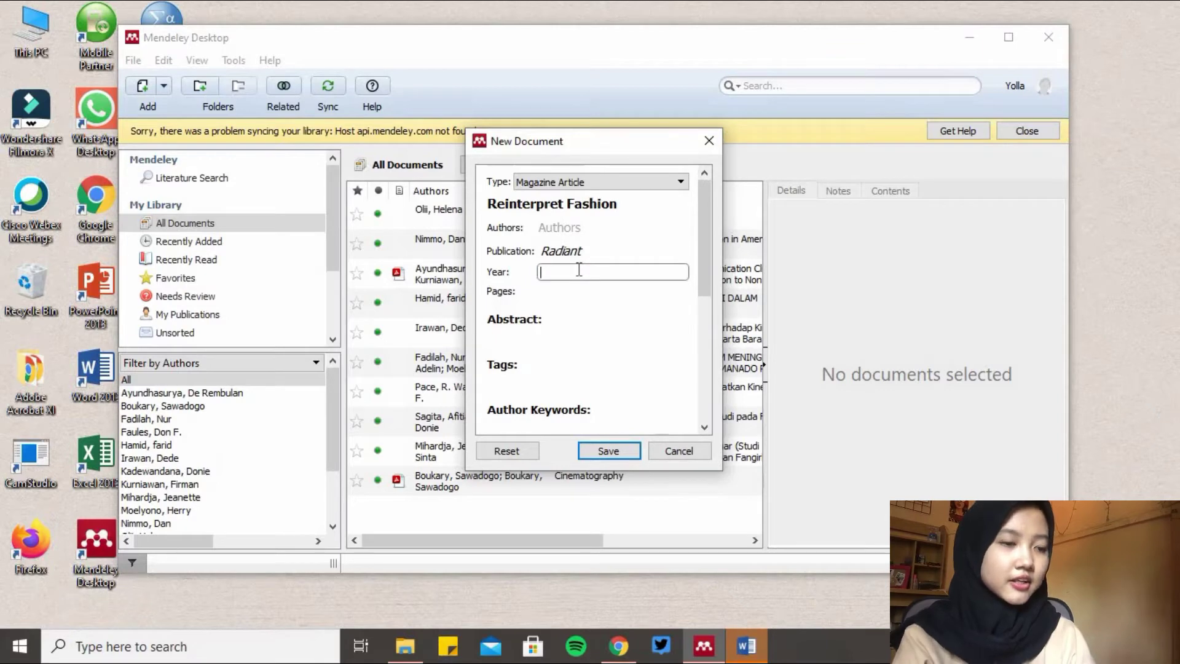
text(201)
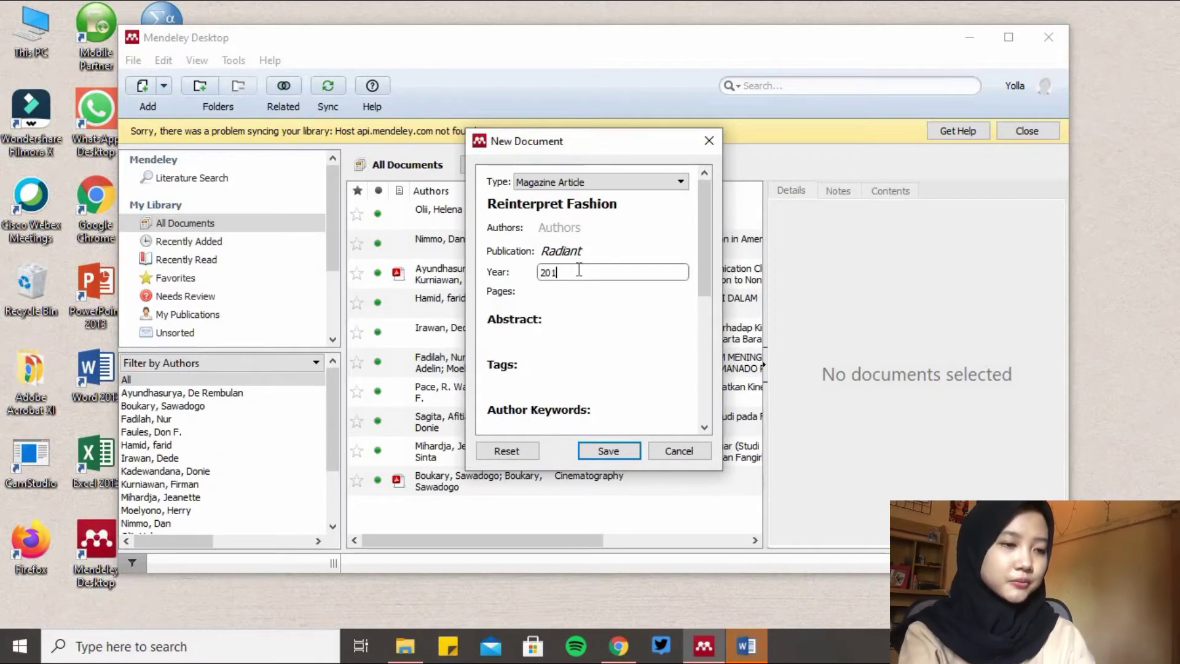
text(8)
click(581, 292)
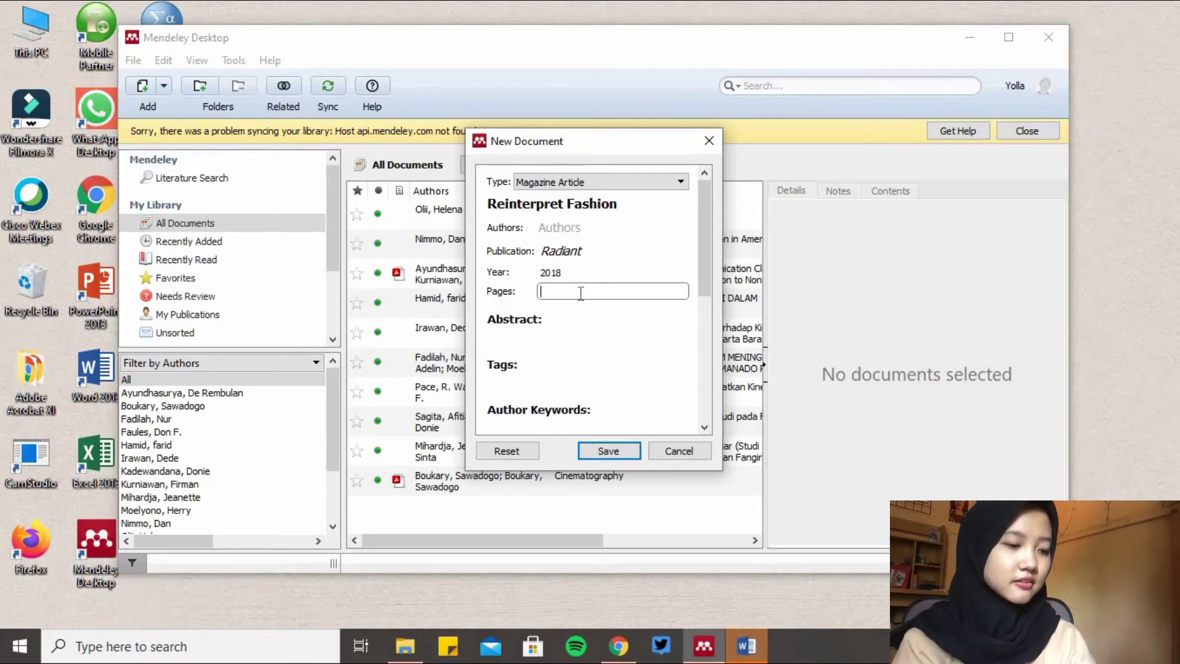
text(48)
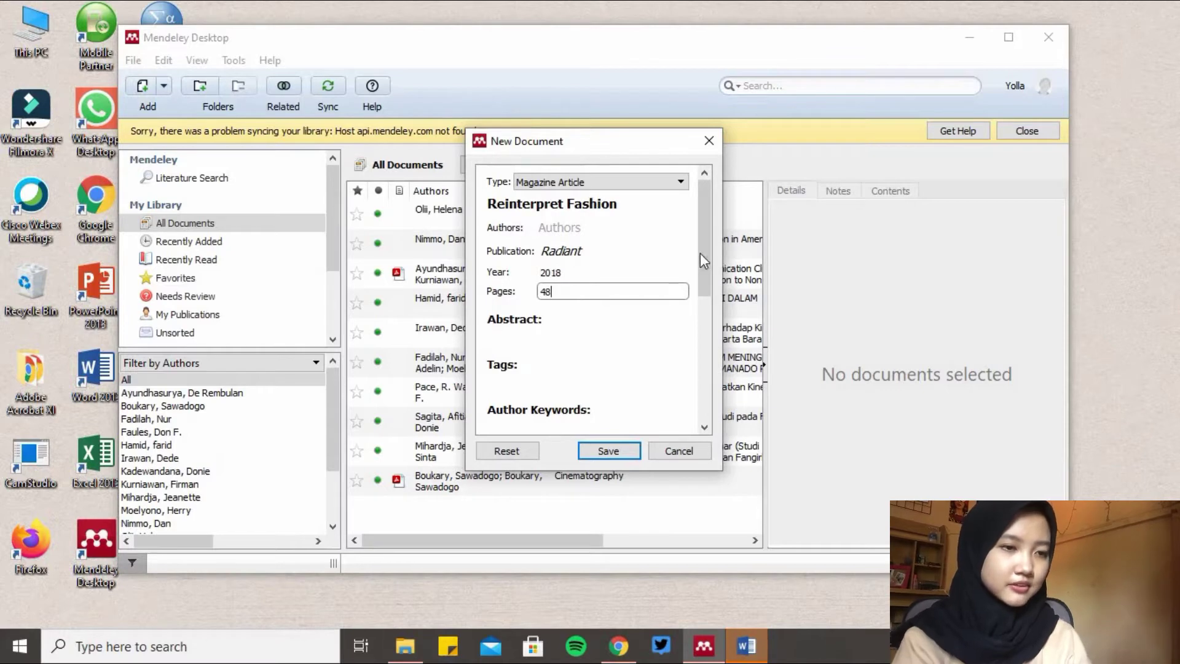
Save the magazine entry and select Reinterpret Fashion in the library to review its details
drag(700, 252, 698, 404)
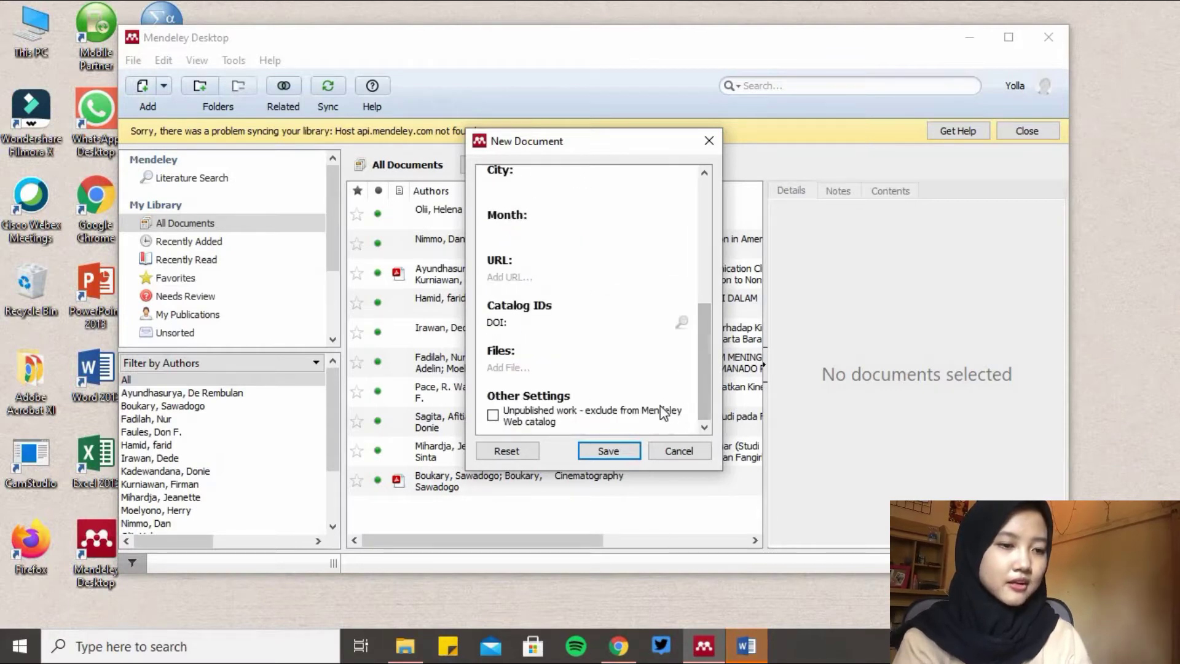
click(614, 449)
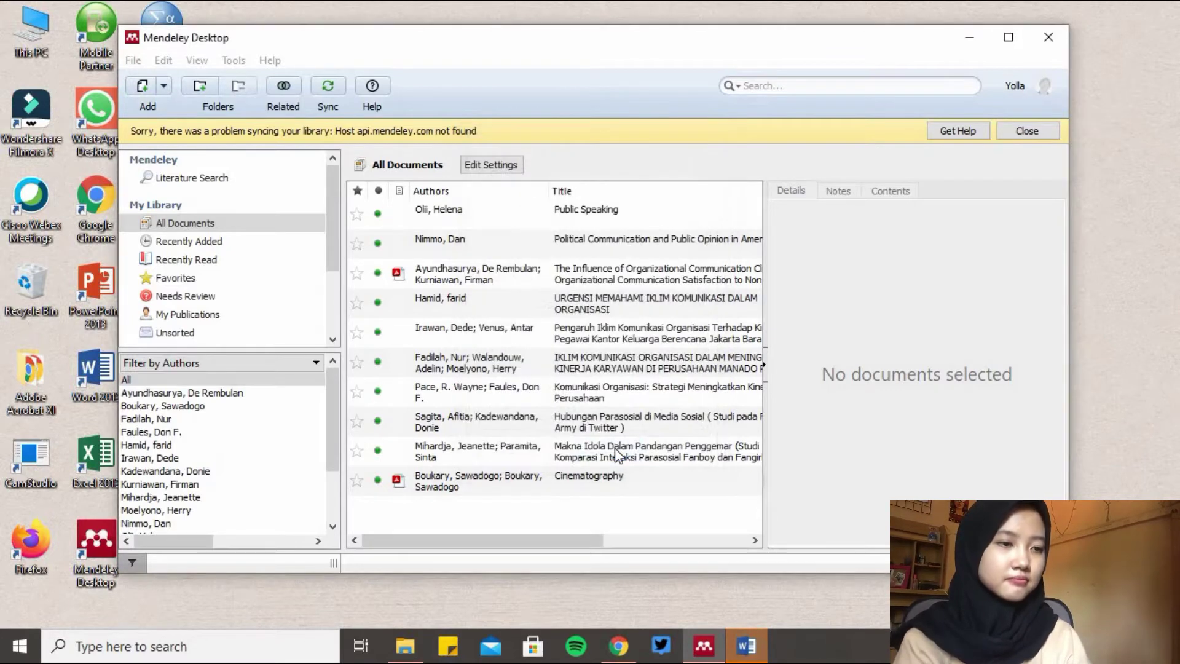
click(669, 482)
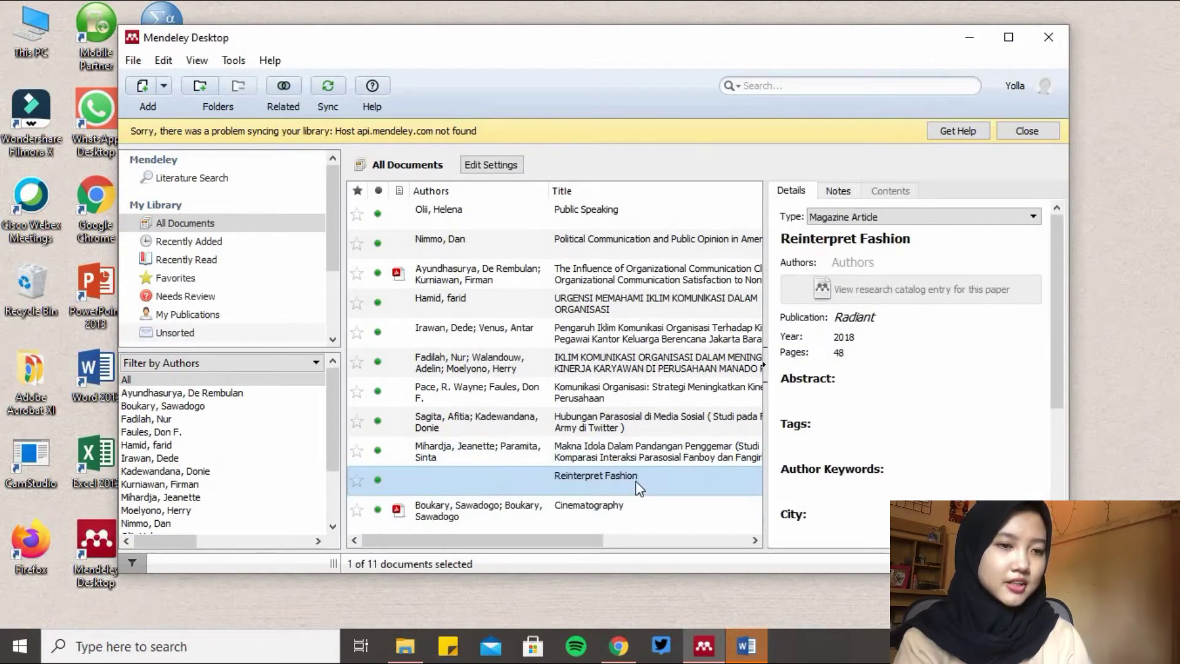
scroll(636, 481, right, 2)
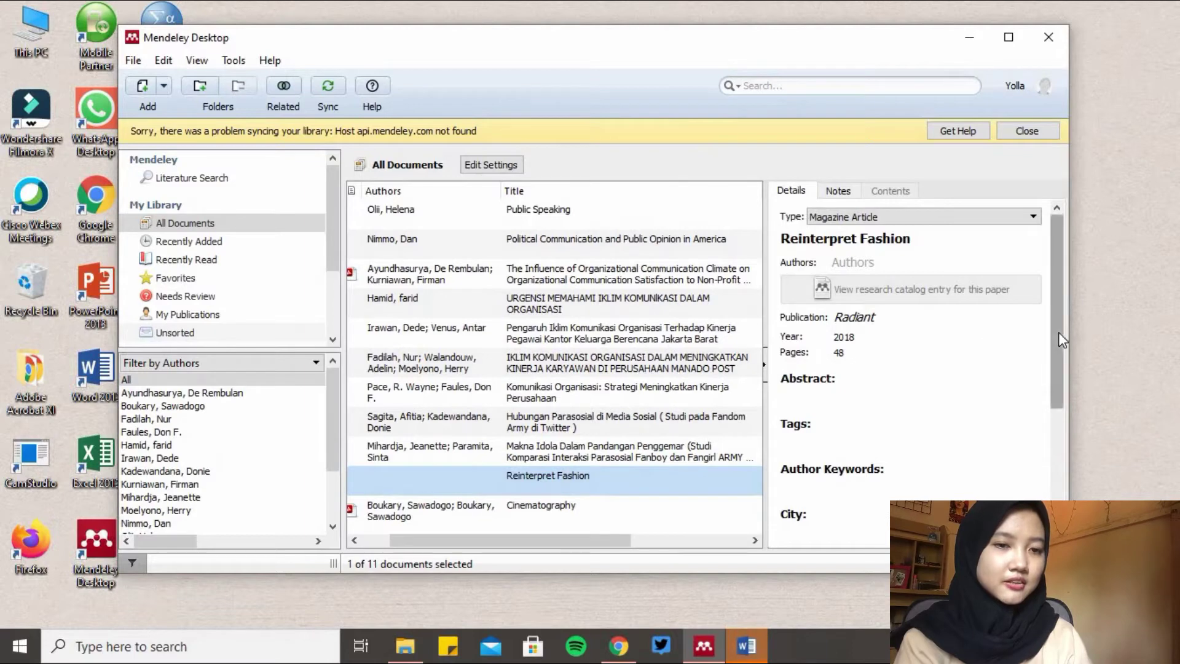
mouse_move(1058, 332)
mouse_down()
mouse_move(1058, 341)
mouse_move(1060, 313)
mouse_up()
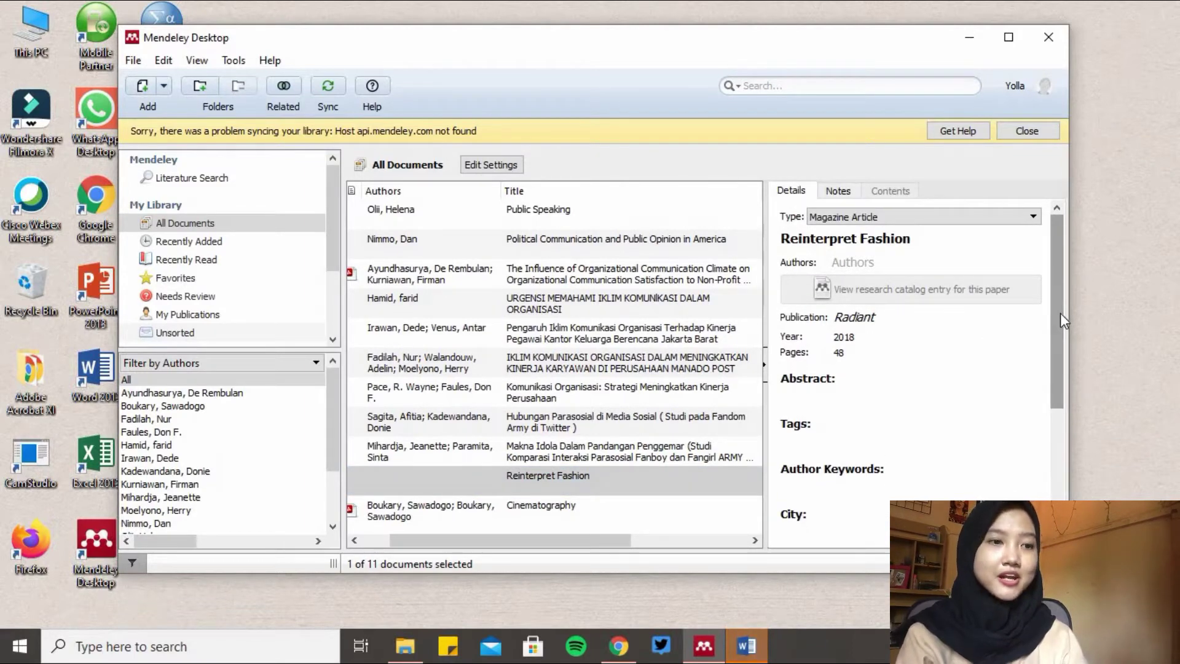
Minimize Mendeley, switch to the Word document "Contoh Sitasi Majalah" and dismiss the activation notice
click(971, 38)
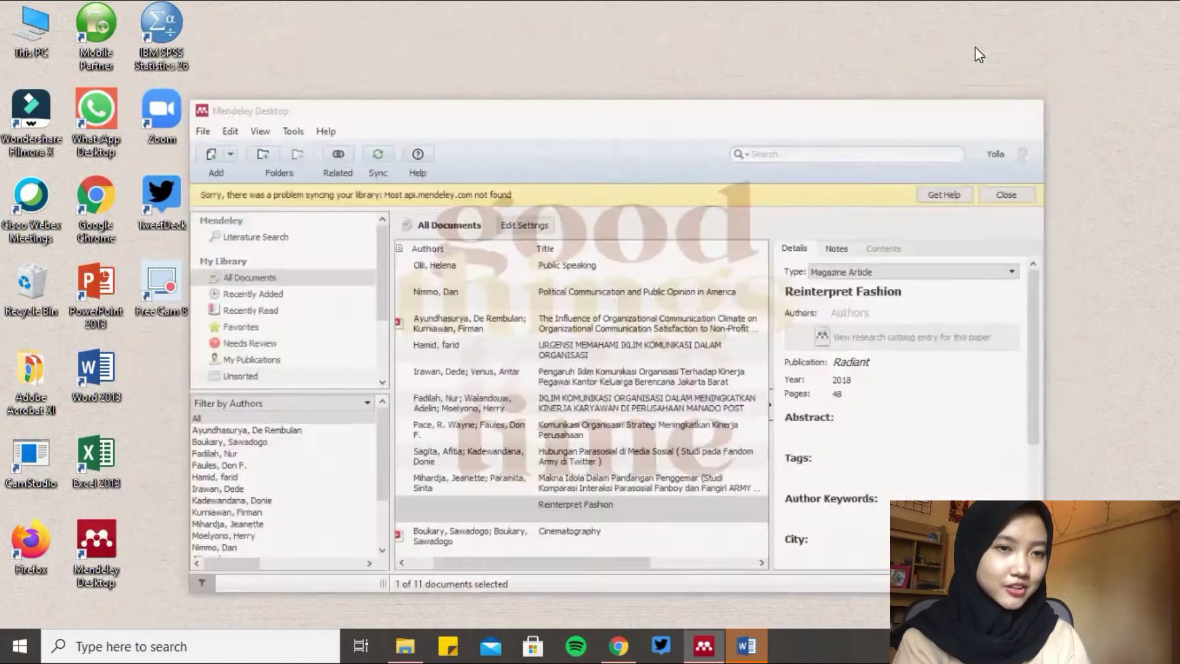
click(750, 647)
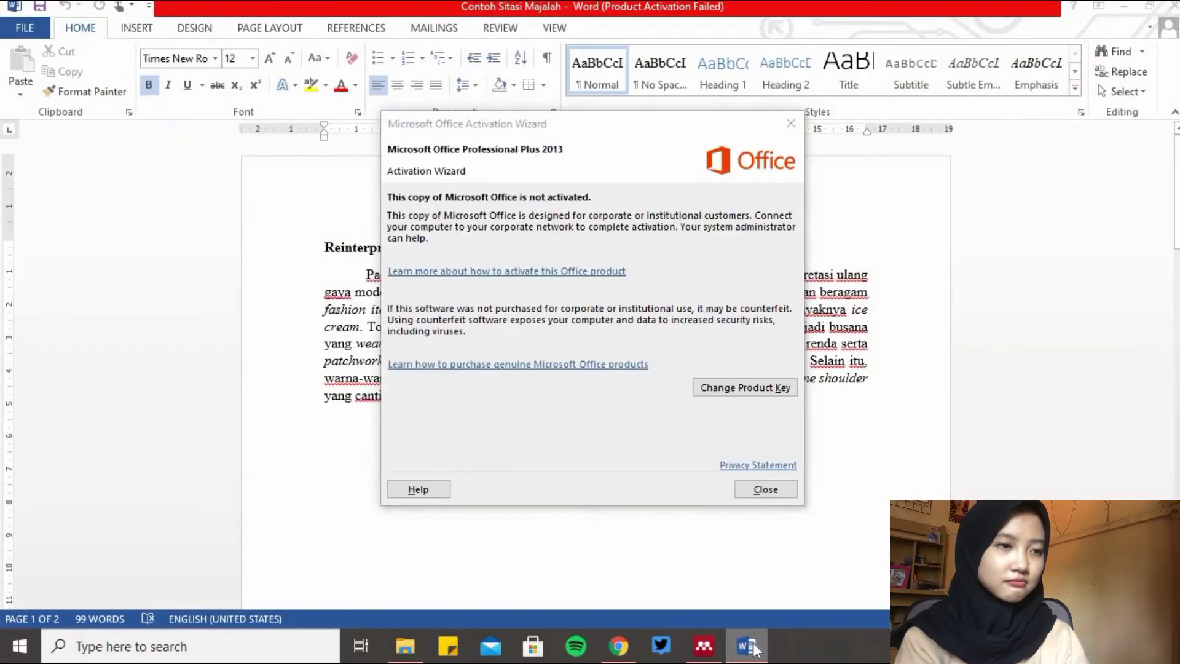
click(743, 490)
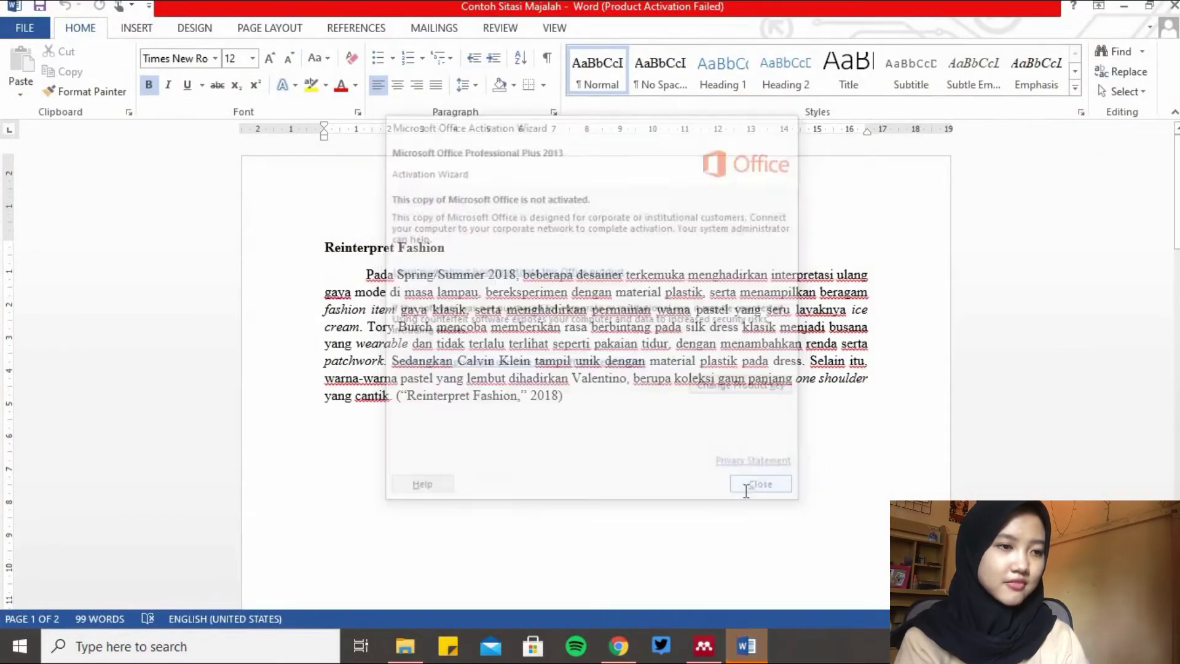
Delete the existing Reinterpret Fashion citation at the end of the paragraph, leaving the text ending in "yang cantik."
click(602, 400)
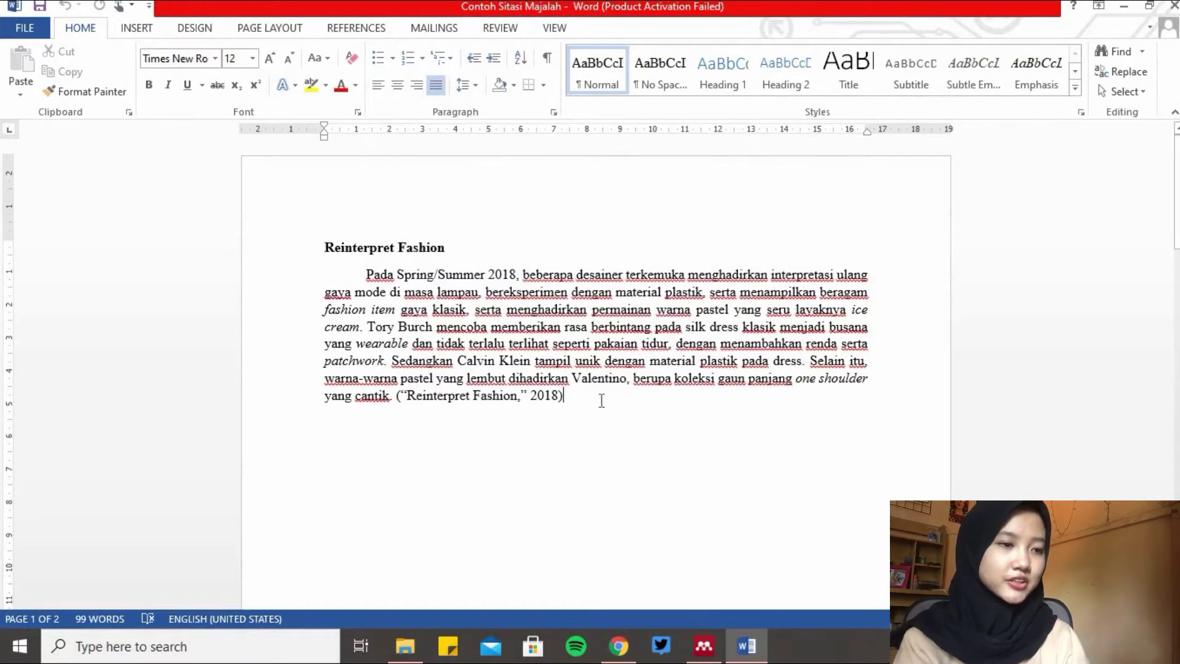
drag(601, 400, 455, 403)
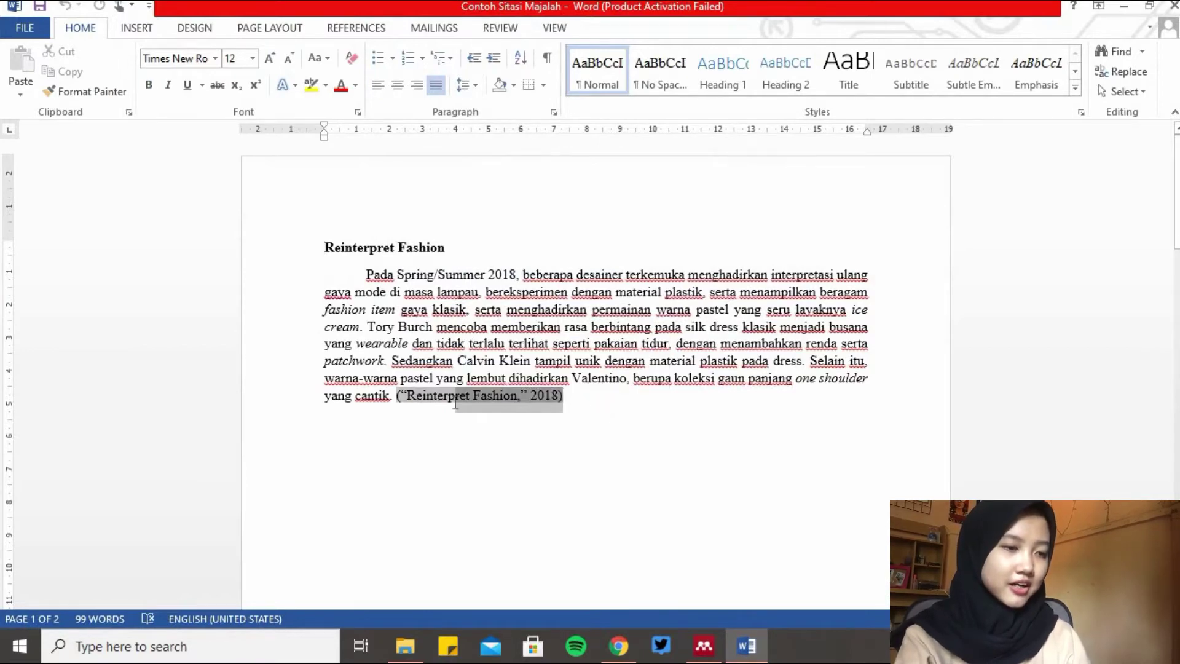
key(BackSpace)
key(BackSpace)
key(BackSpace)
key(BackSpace)
key(BackSpace)
key(BackSpace)
key(BackSpace)
key(BackSpace)
key(BackSpace)
key(BackSpace)
key(BackSpace)
key(BackSpace)
key(BackSpace)
key(BackSpace)
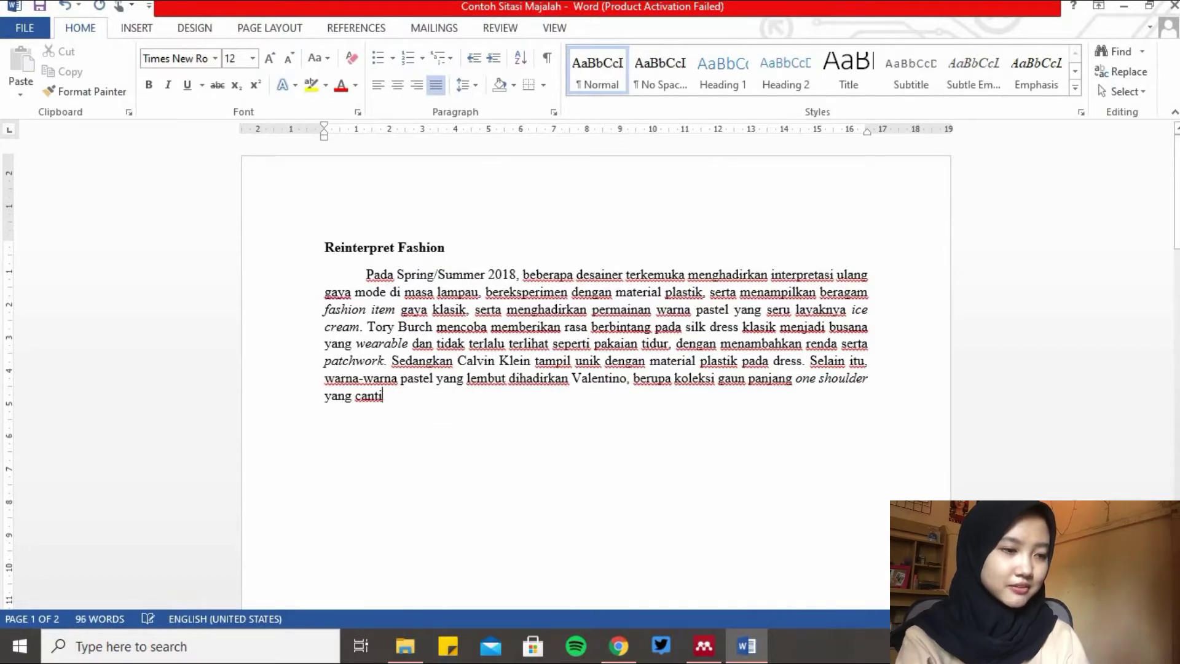
text(k.)
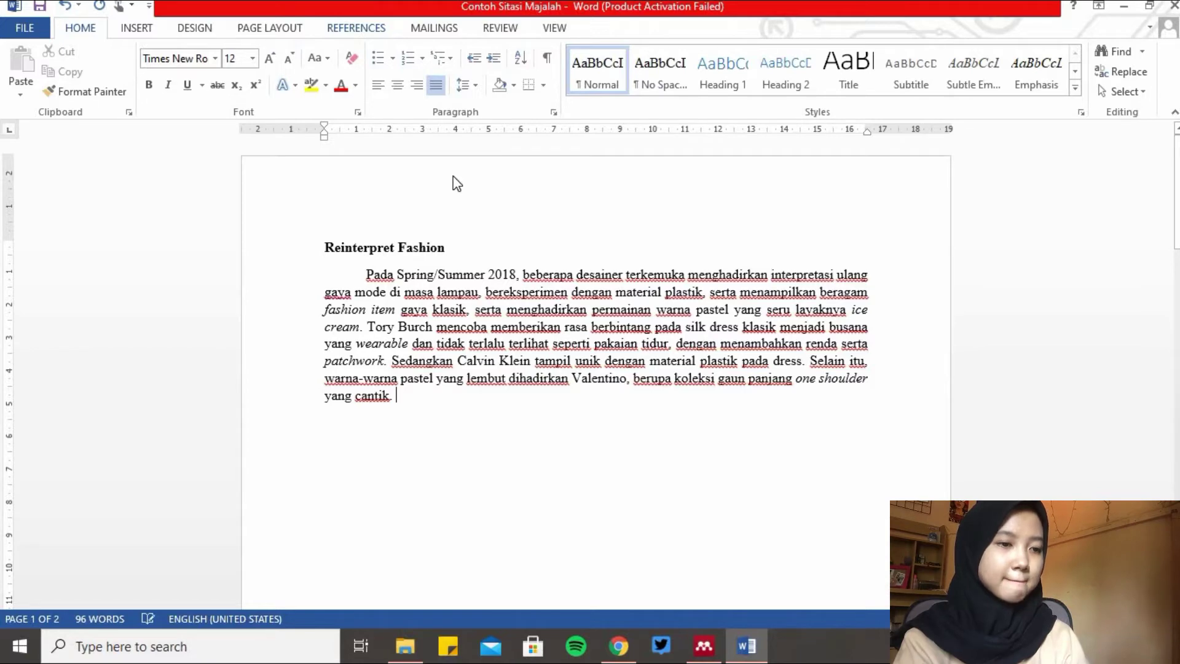
Insert a Mendeley citation for Reinterpret Fashion (2018, Radiant) at the end of the paragraph, after "yang cantik."
click(338, 32)
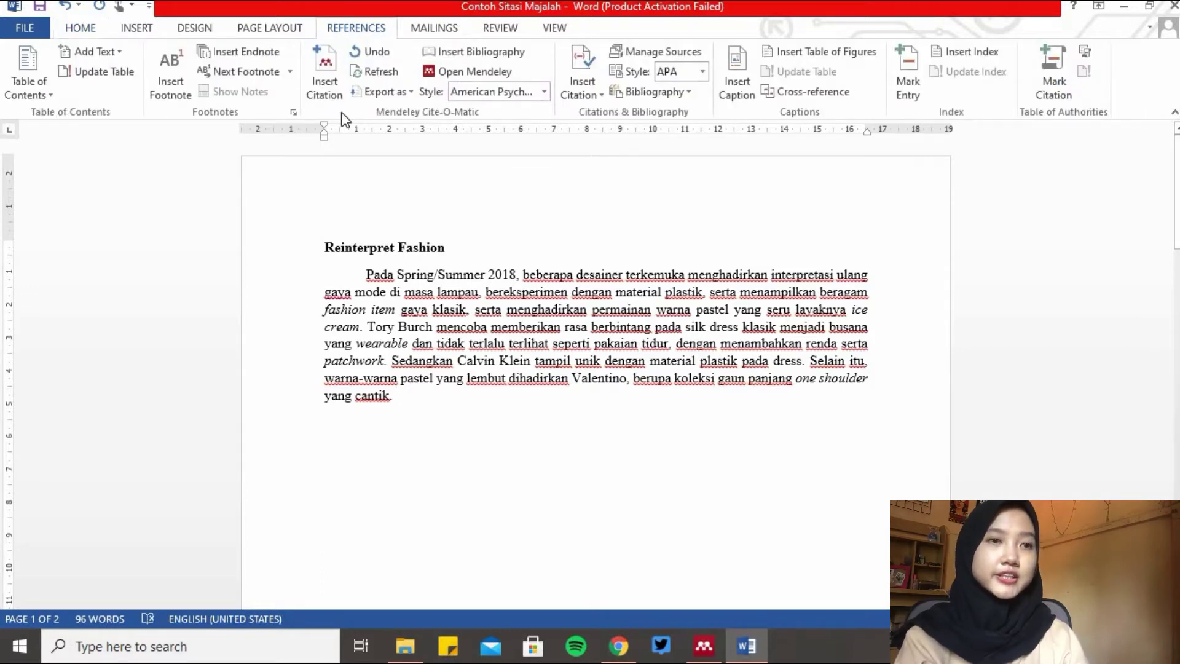
click(329, 92)
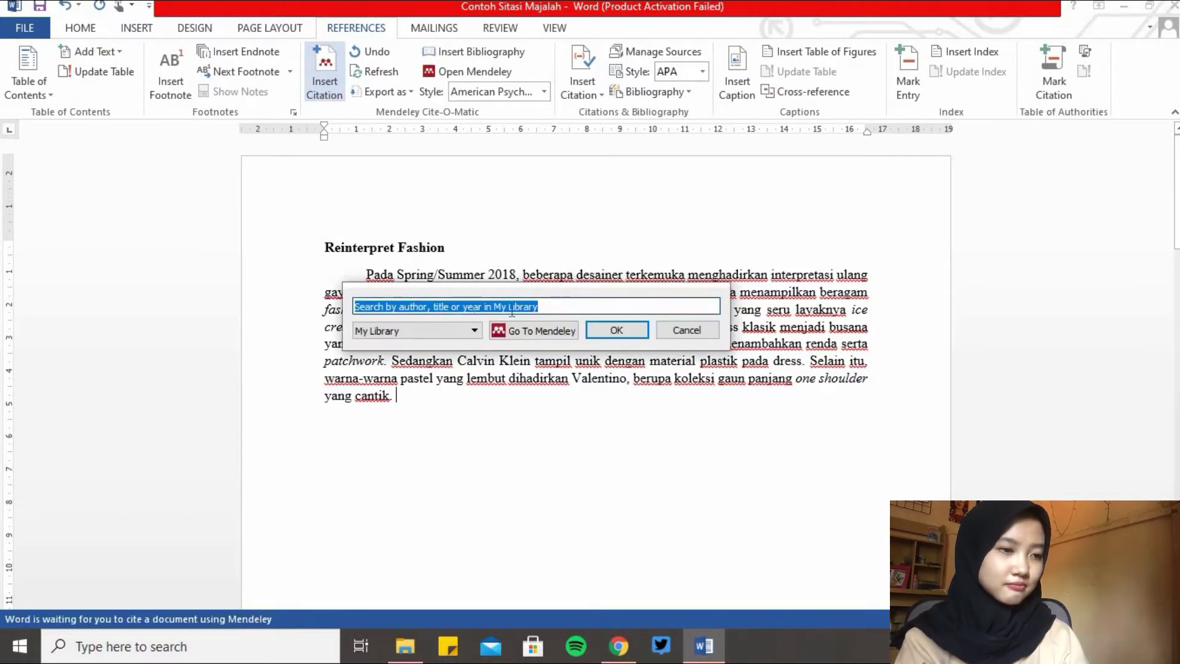
click(532, 307)
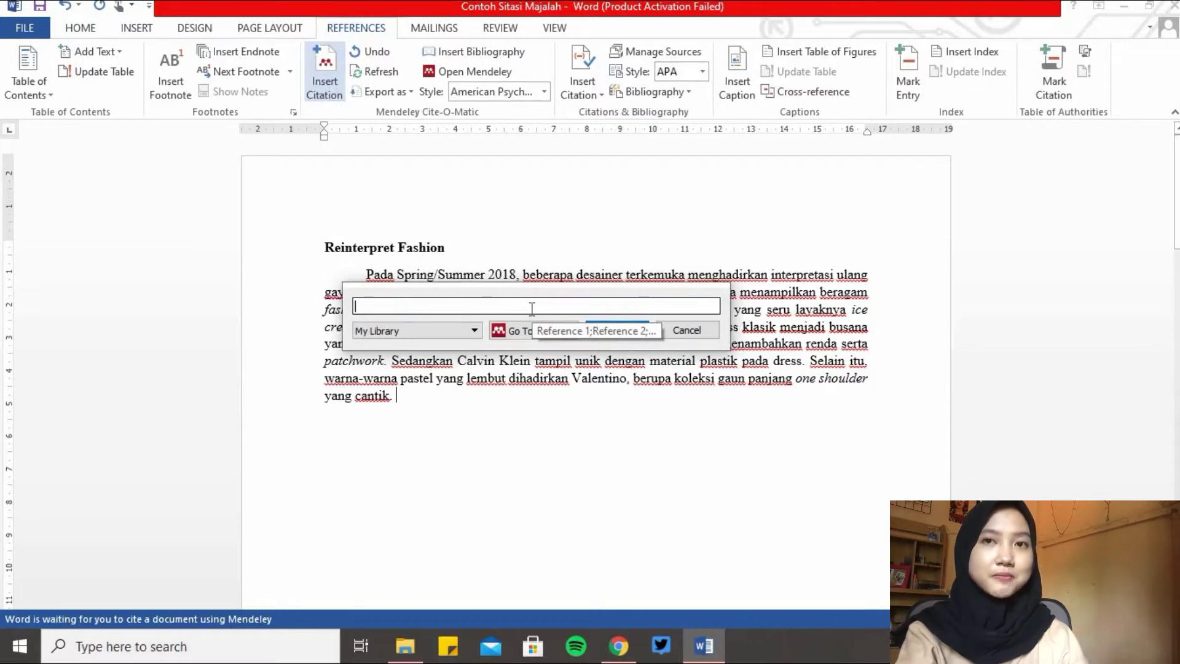
text(Rei)
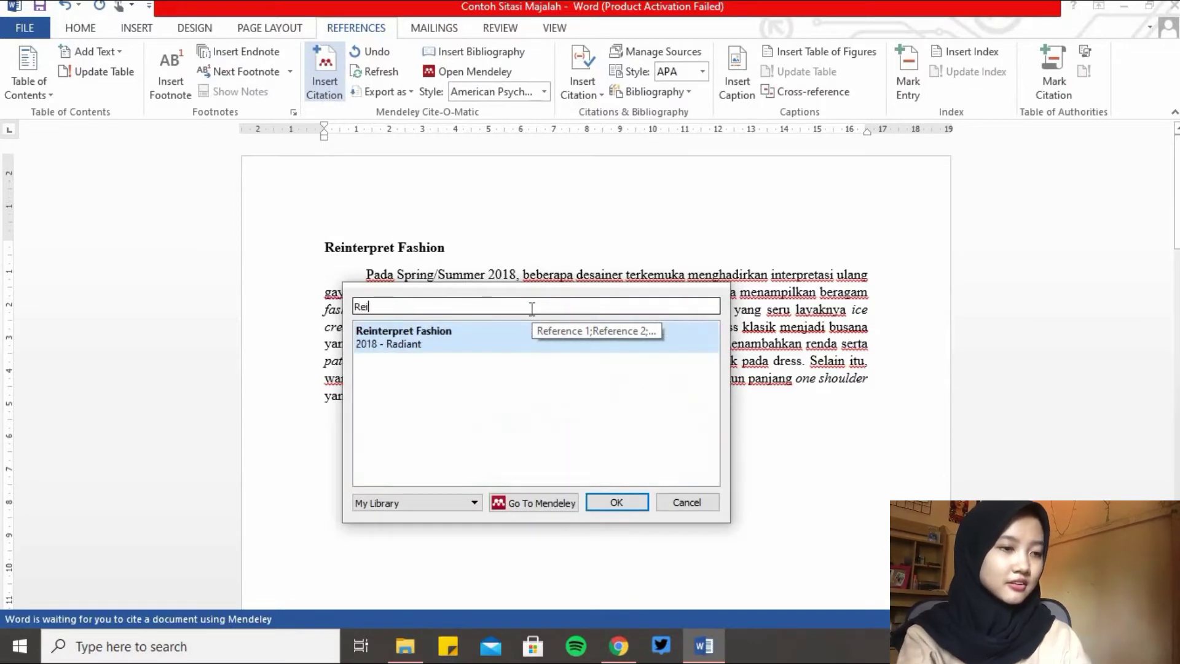
click(543, 341)
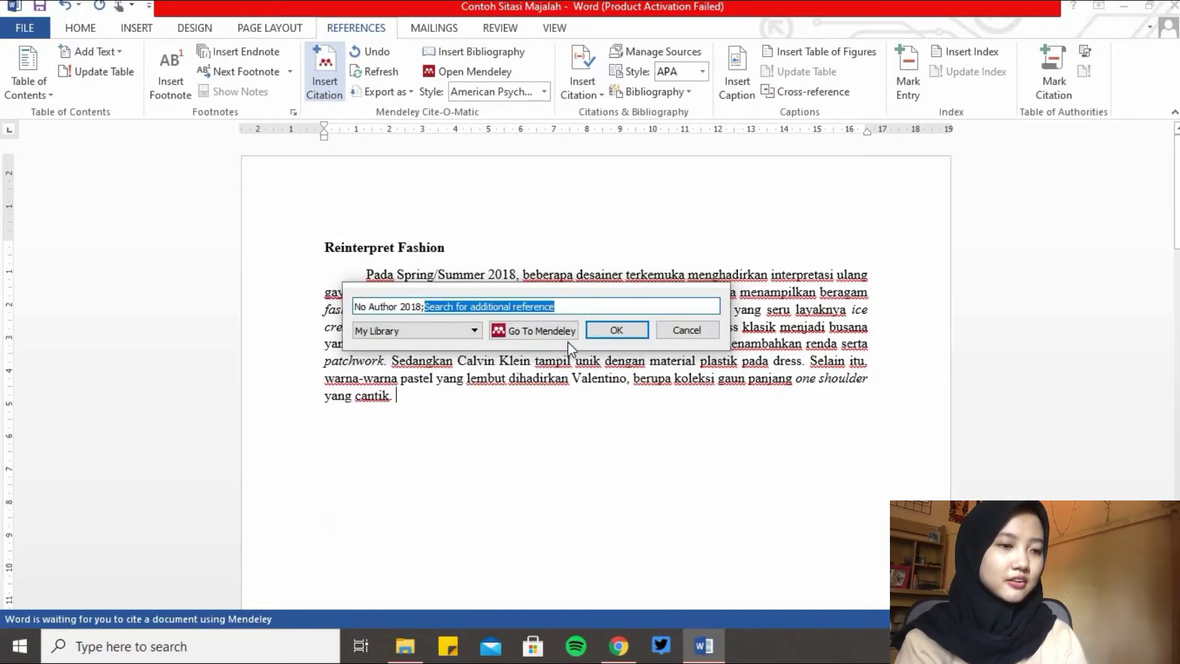
click(625, 334)
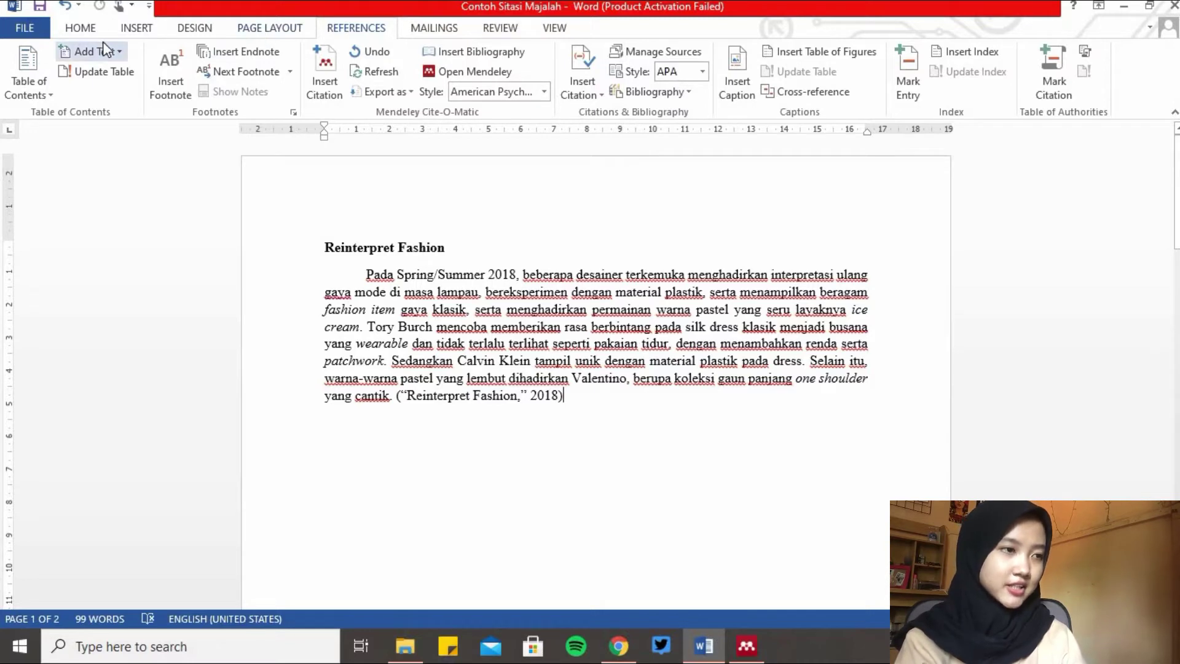
Insert a page break after the Reinterpret Fashion citation
click(142, 28)
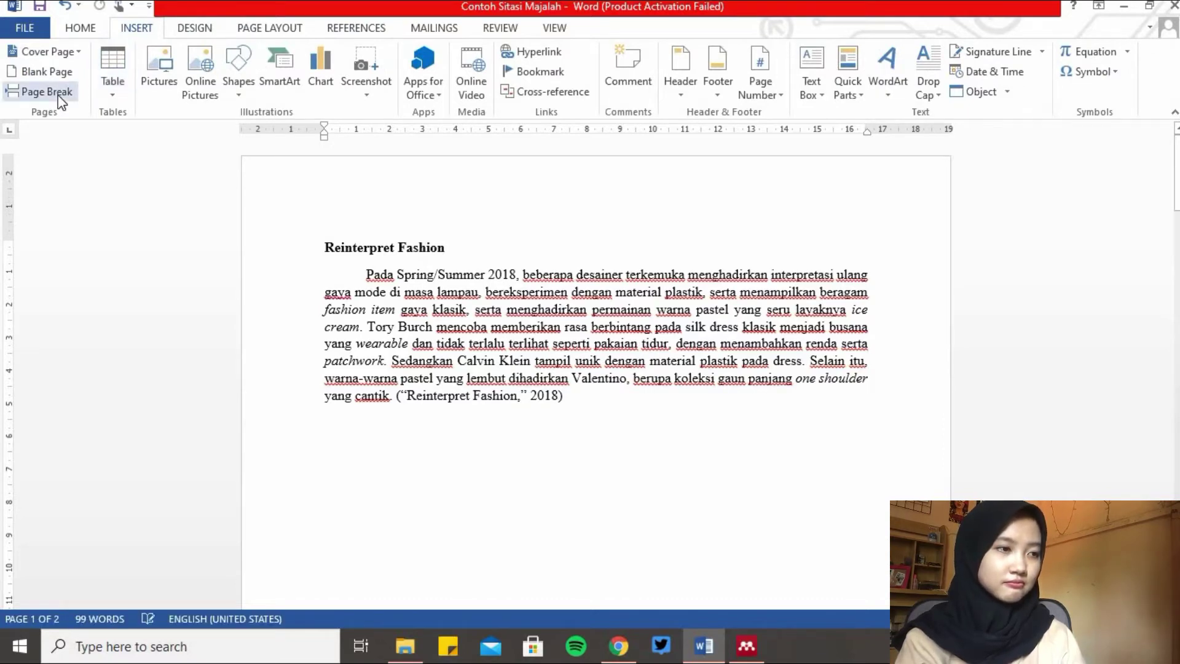
click(59, 94)
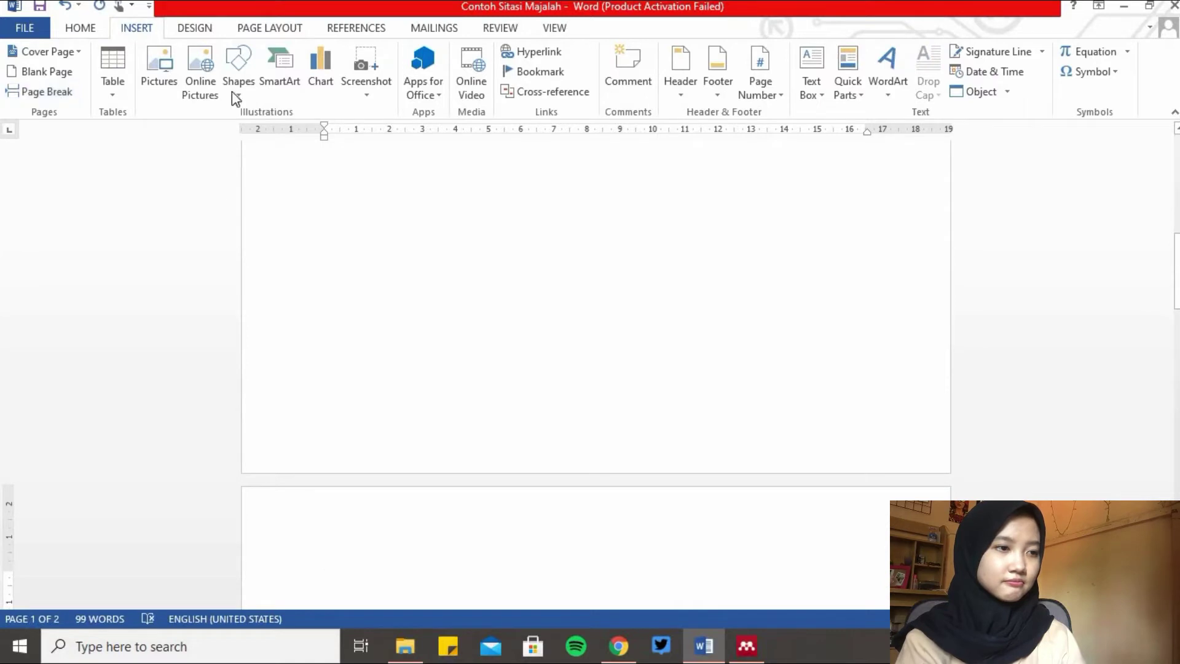
click(81, 27)
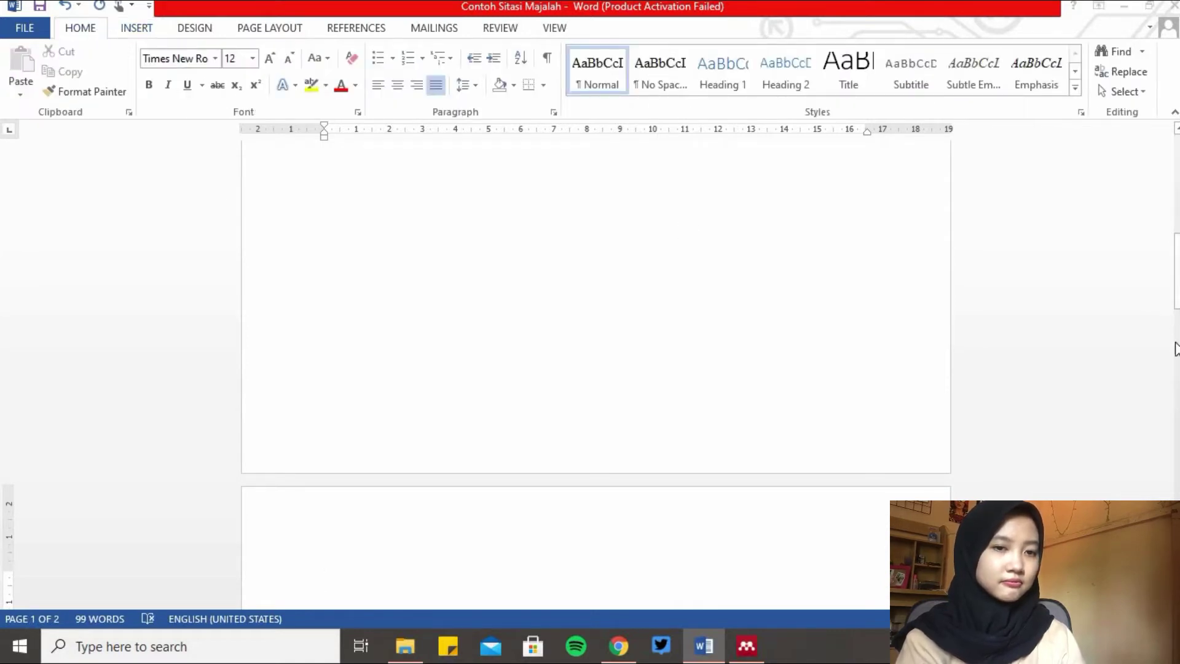
Delete the existing Reinterpret Fashion entry under the Daftar Pustaka heading
drag(1175, 293, 1173, 489)
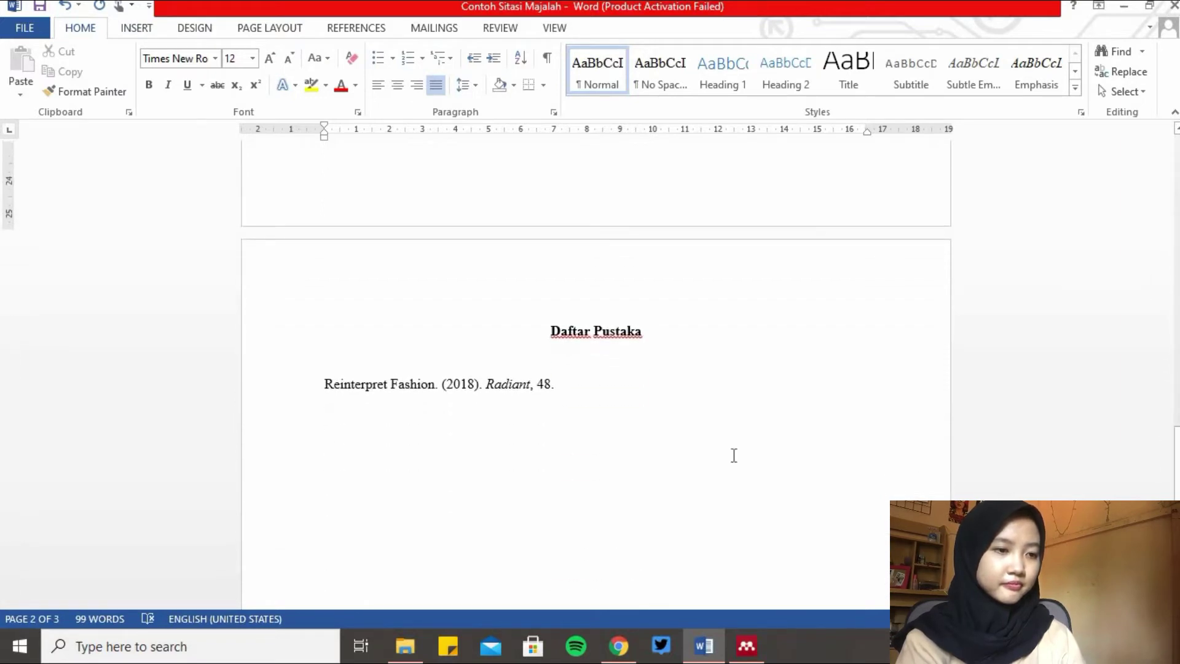
triple_click(615, 397)
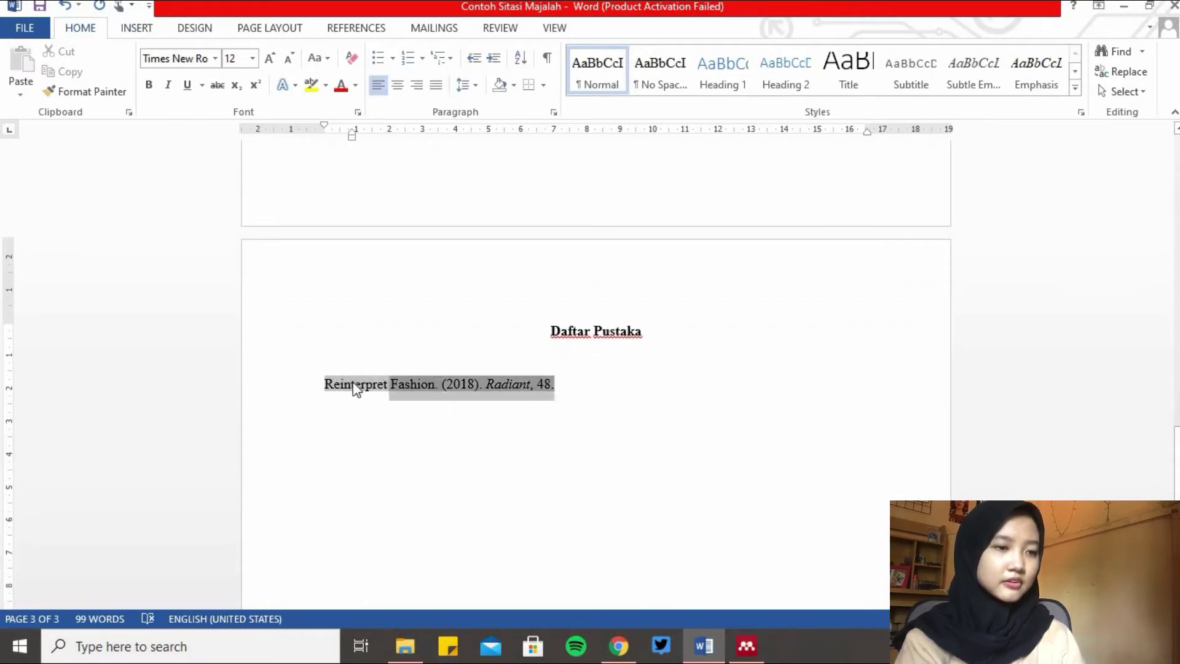
key(BackSpace)
key(BackSpace)
key(BackSpace)
key(BackSpace)
key(BackSpace)
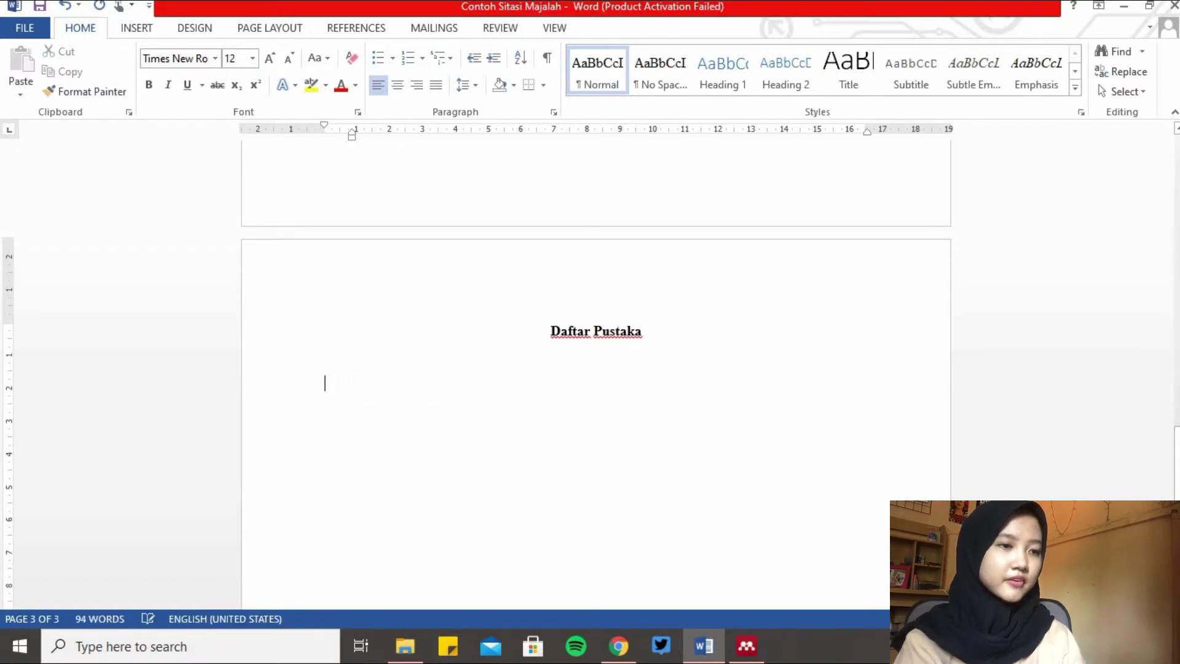
Insert the Mendeley bibliography on an empty line below the Daftar Pustaka heading
click(363, 27)
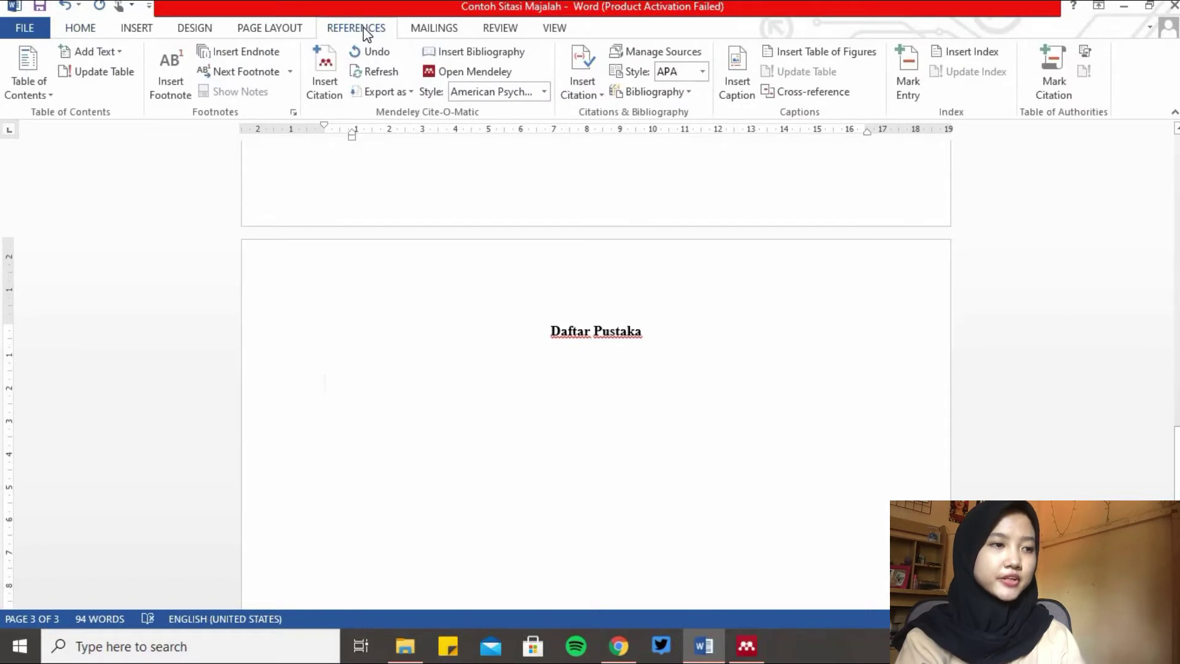
click(476, 56)
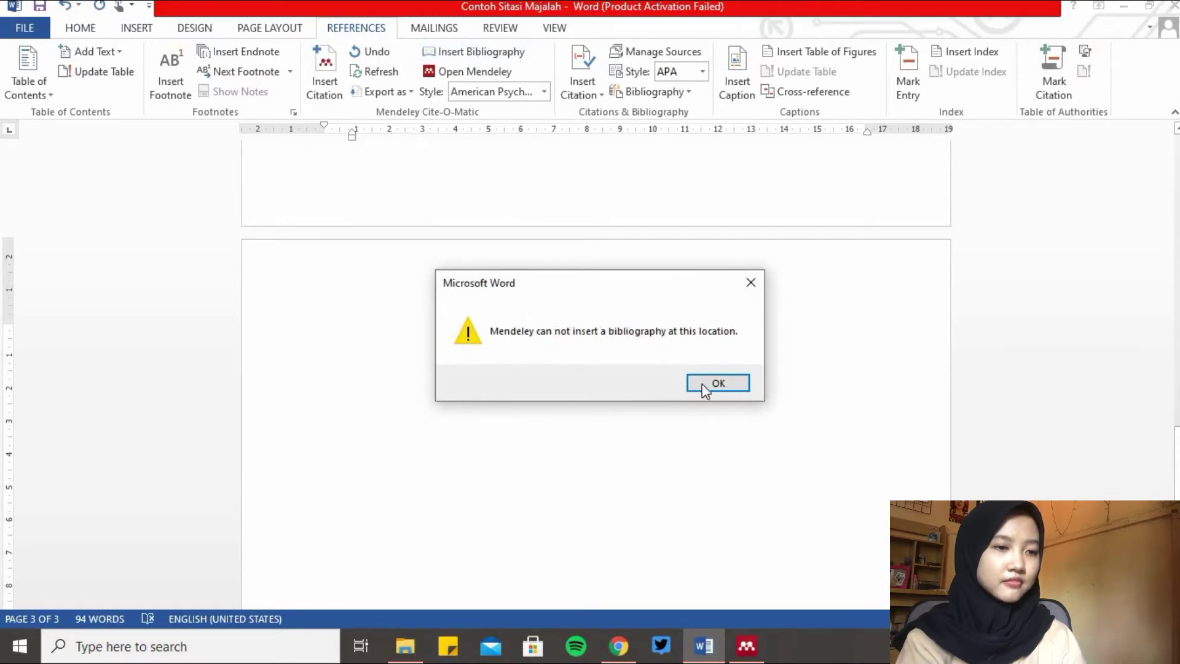
click(702, 384)
click(513, 408)
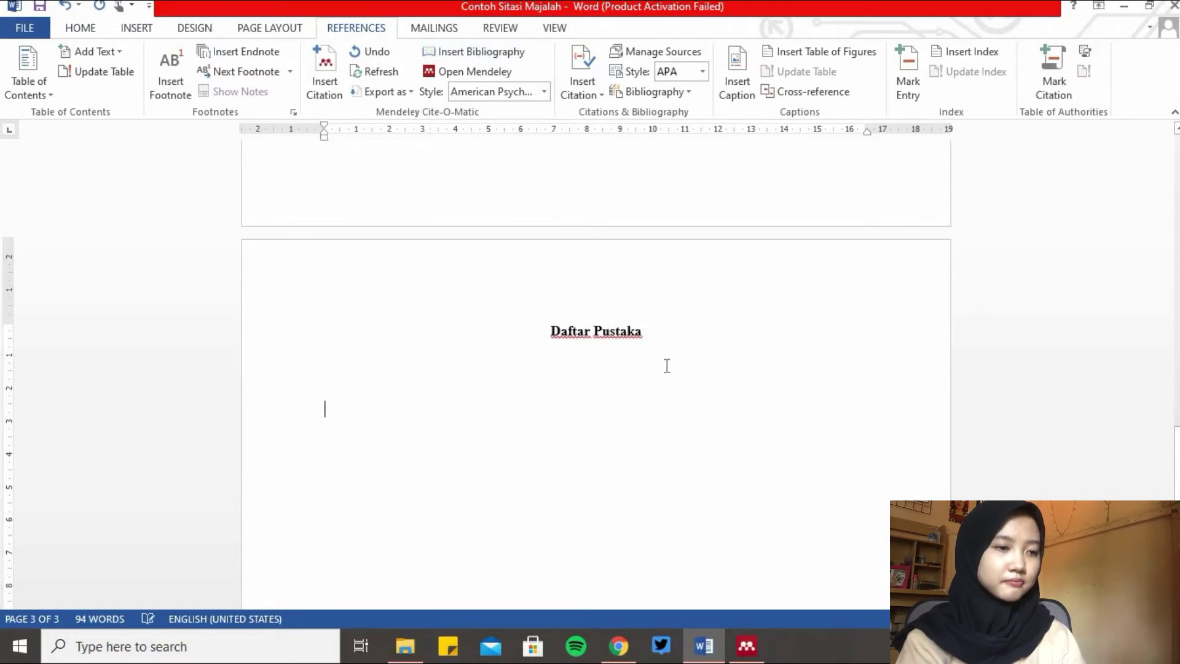
click(482, 54)
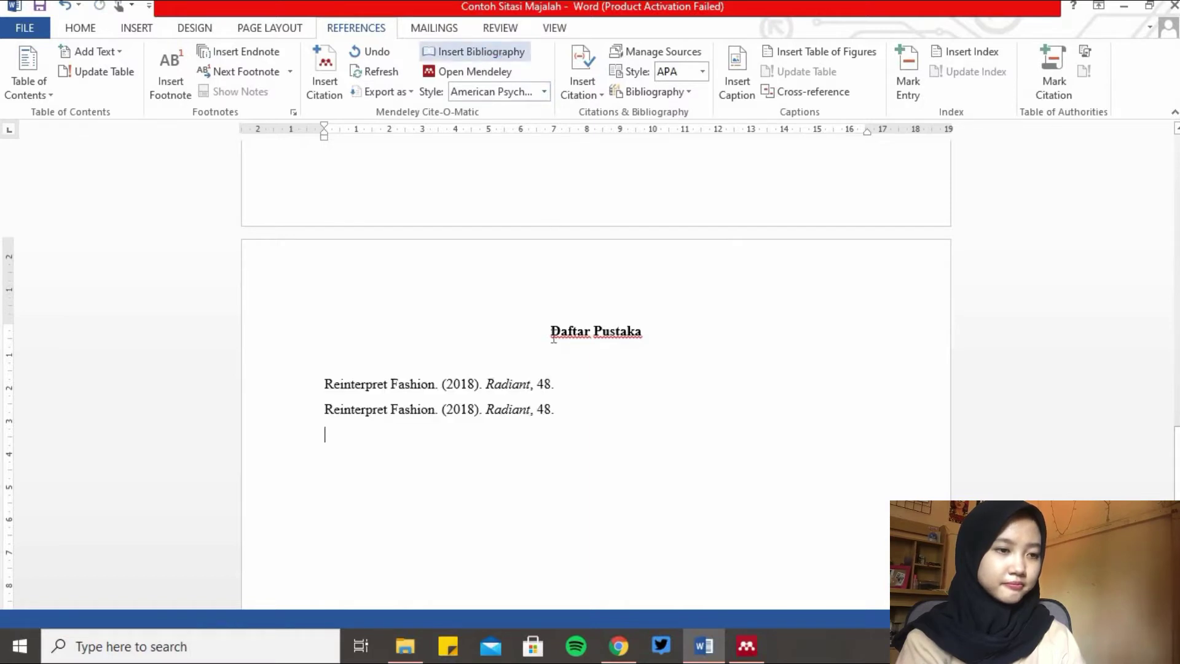
Delete the duplicate second Reinterpret Fashion entry from the bibliography
drag(560, 411, 342, 416)
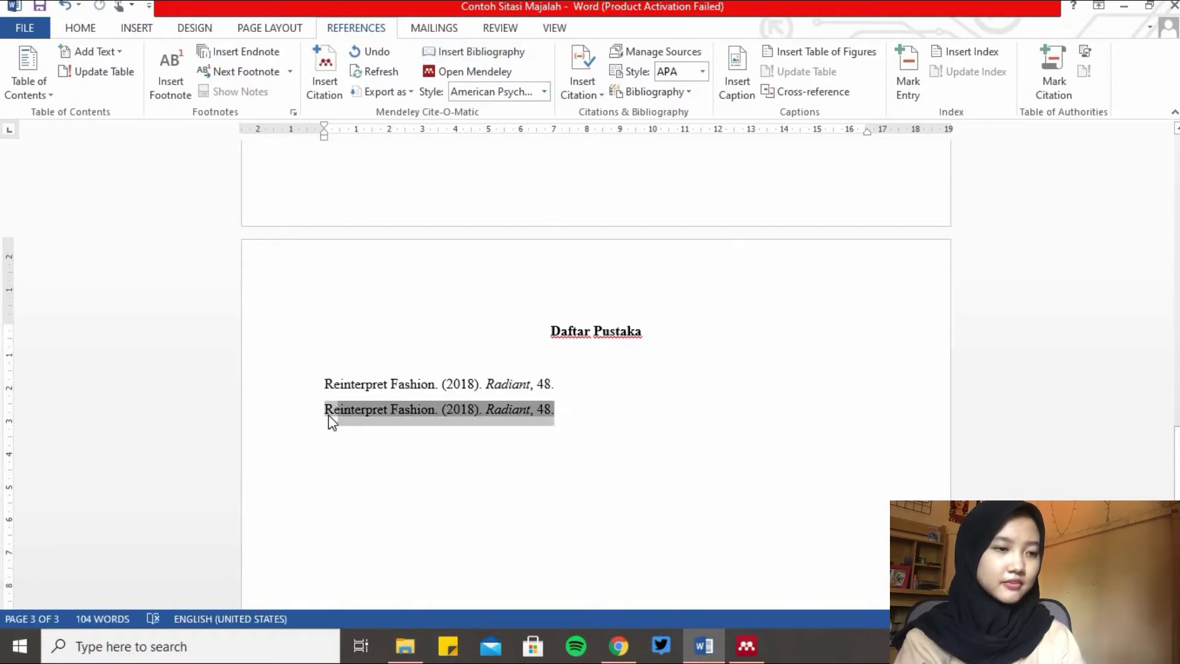
key(BackSpace)
key(shift+Up)
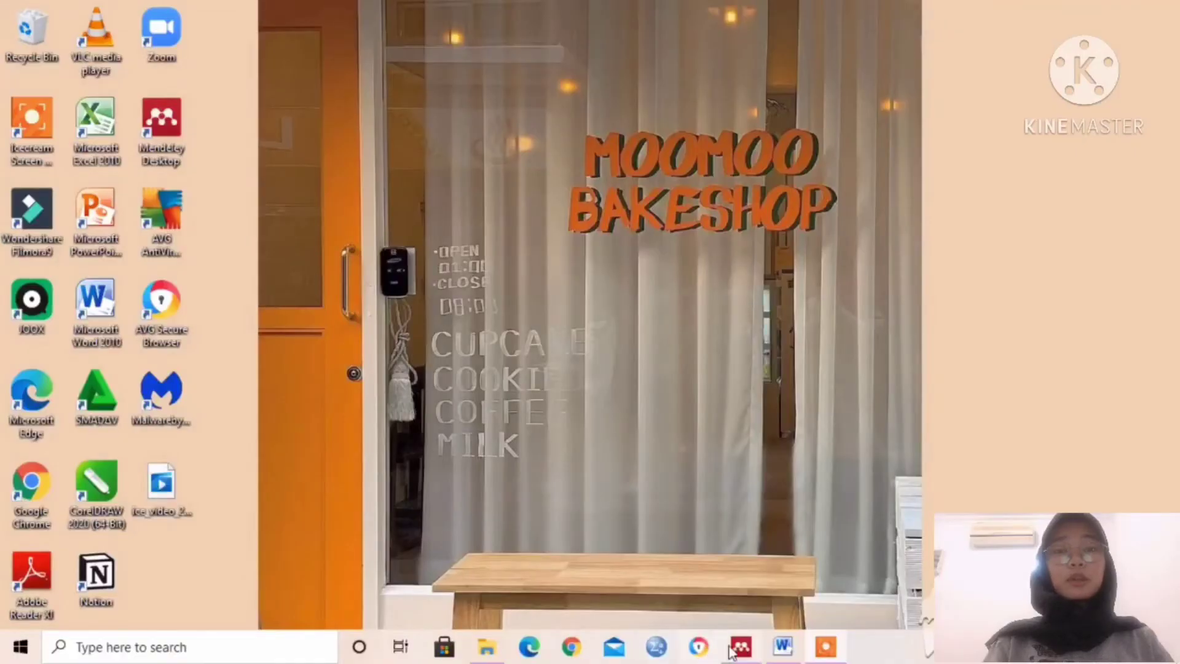
Switch to Mendeley Desktop, add the file Majalah-traveling-gloob-edisi-5 from Documents to the library, and select its entry to review the details
click(741, 646)
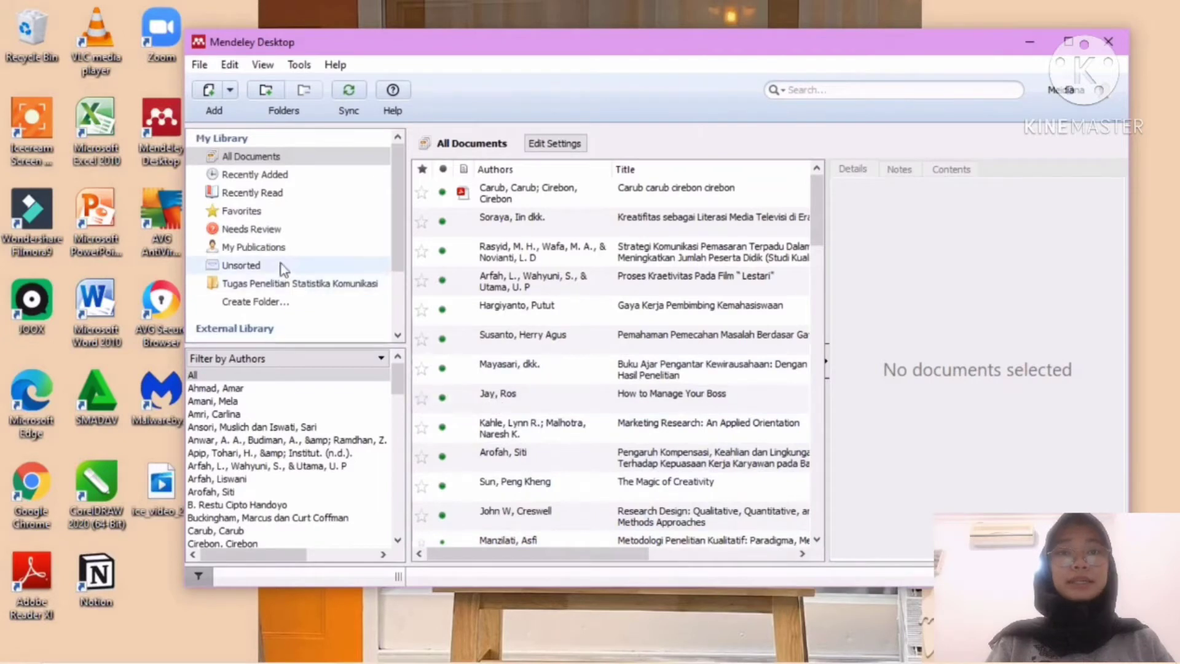
click(231, 93)
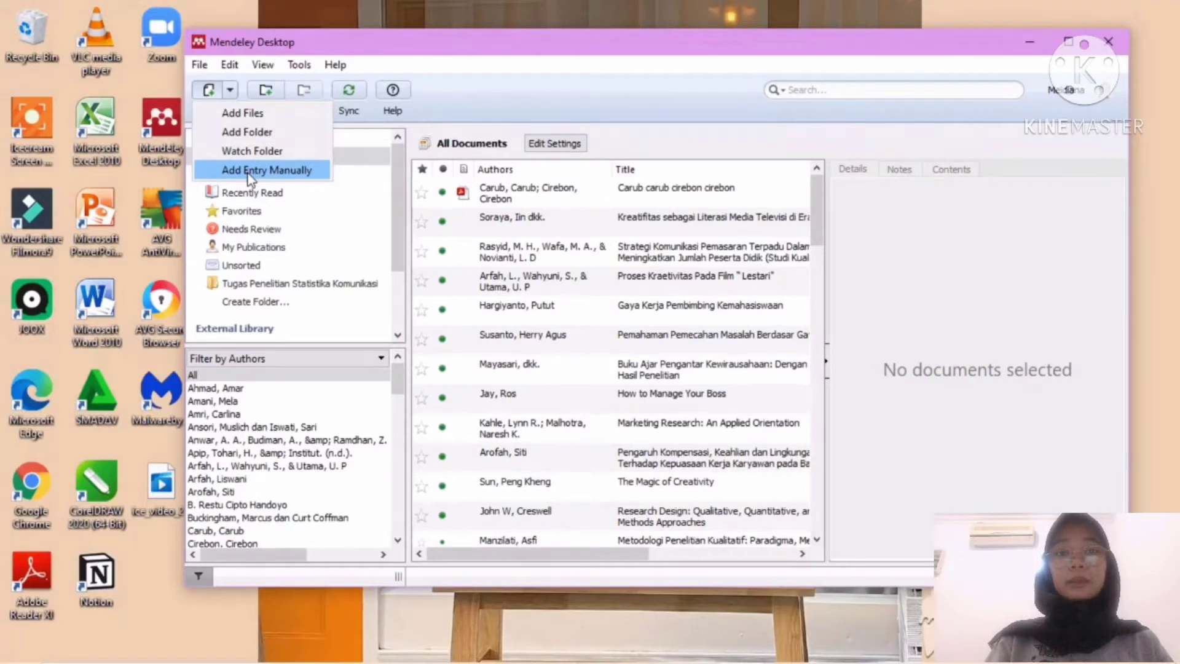
click(245, 114)
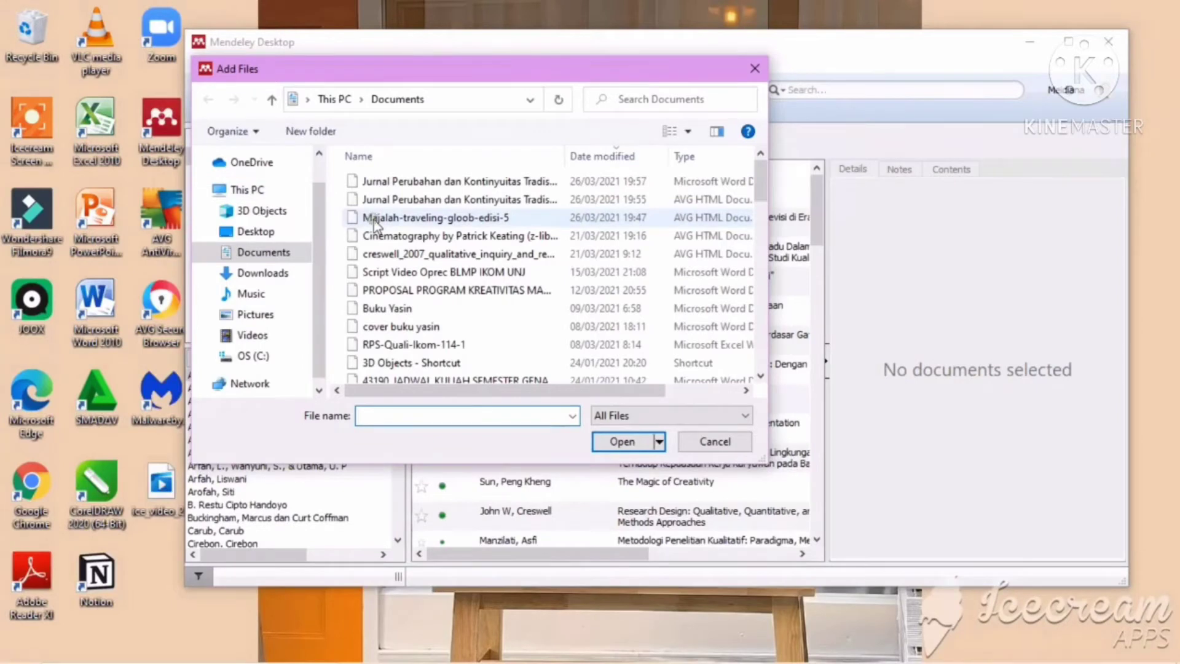
click(373, 220)
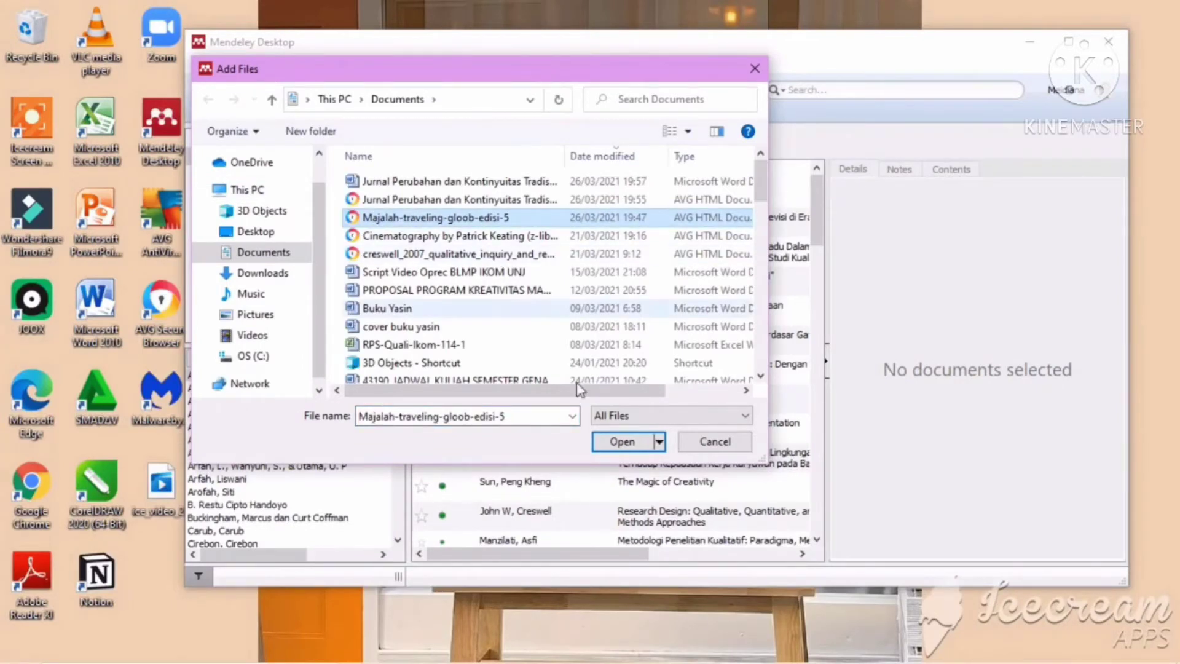
click(620, 442)
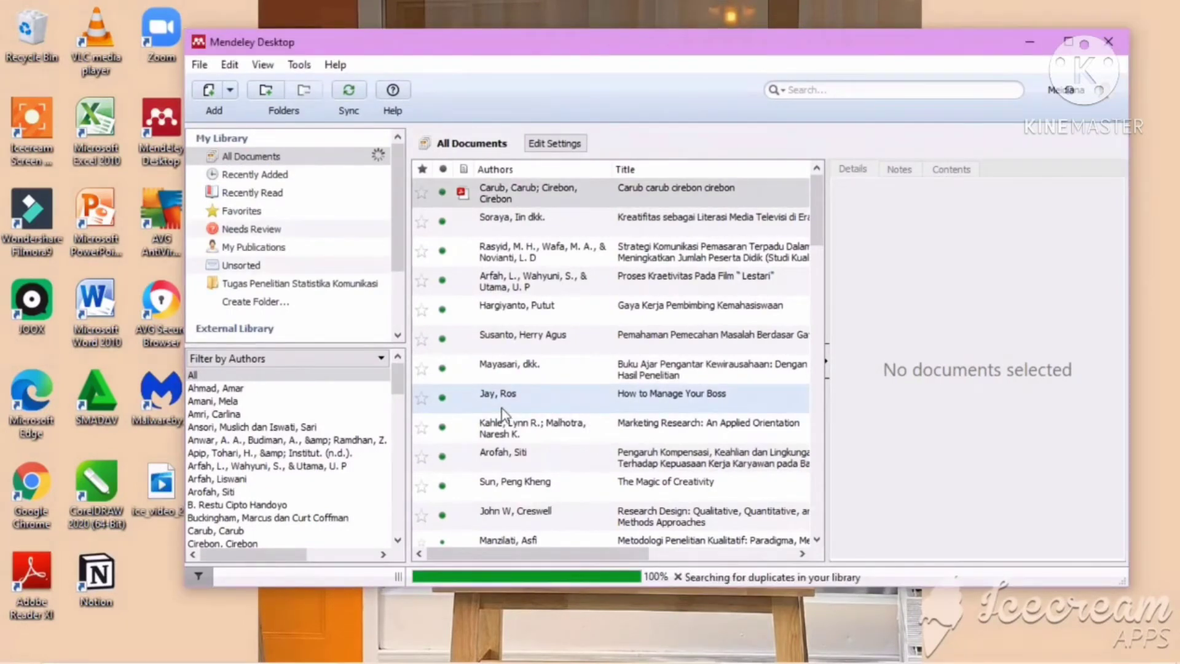
click(496, 195)
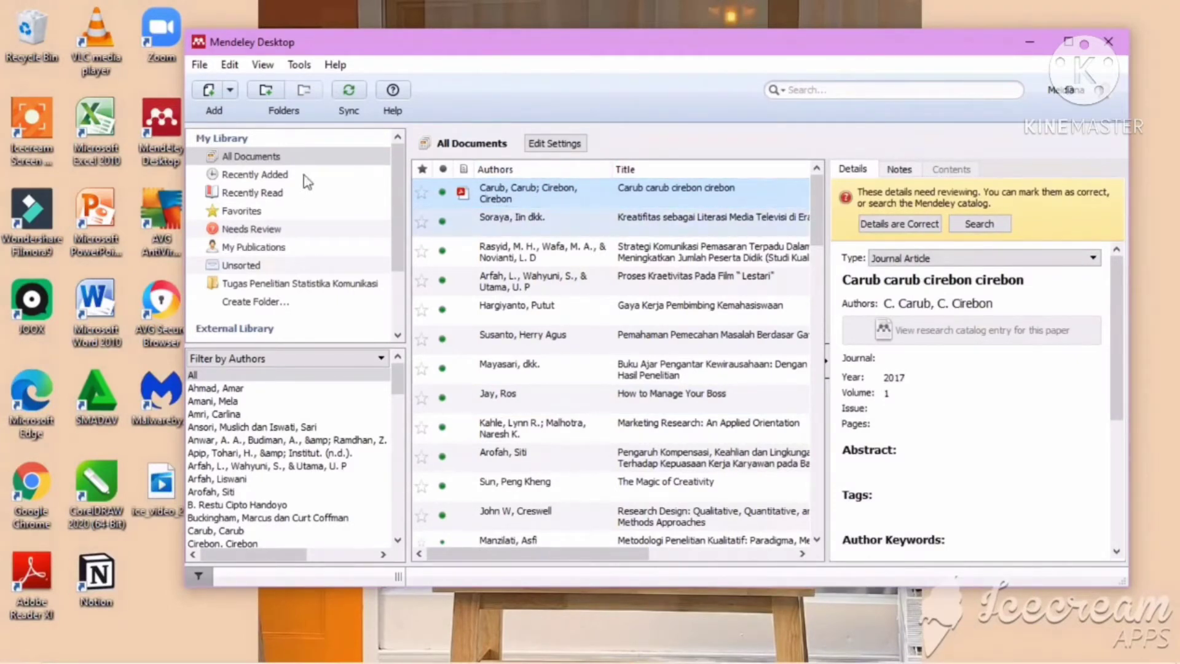
Start a manual Magazine Article entry, go through its title, authors, publication, year and pages fields, and close it without saving
click(232, 91)
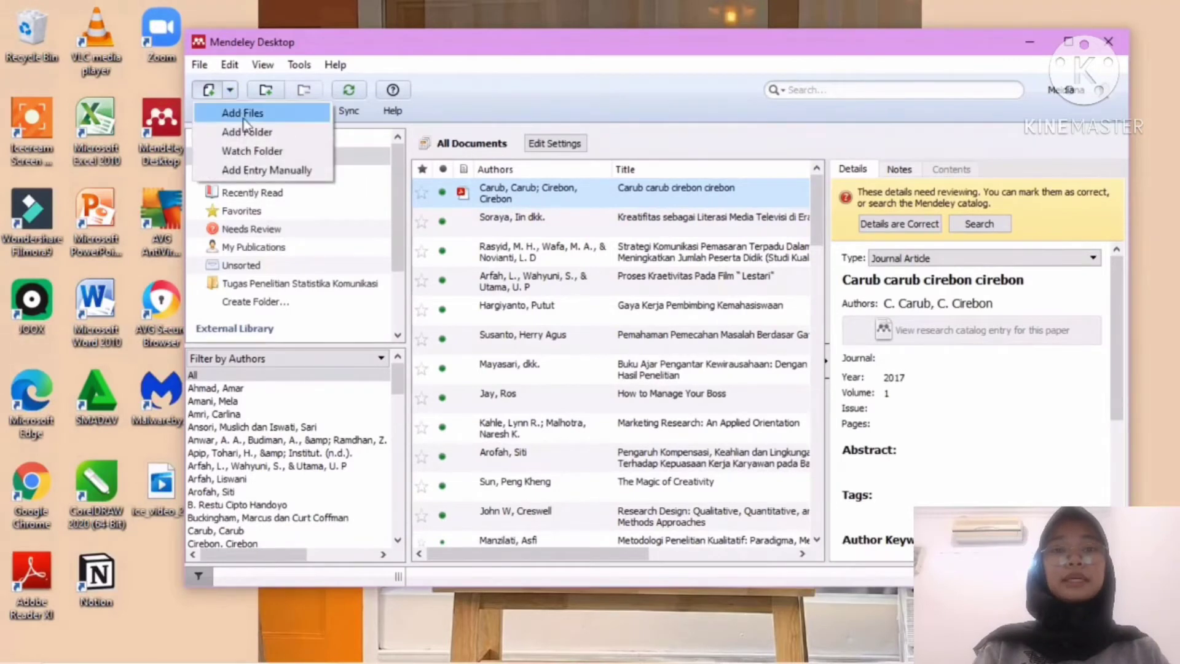
click(258, 171)
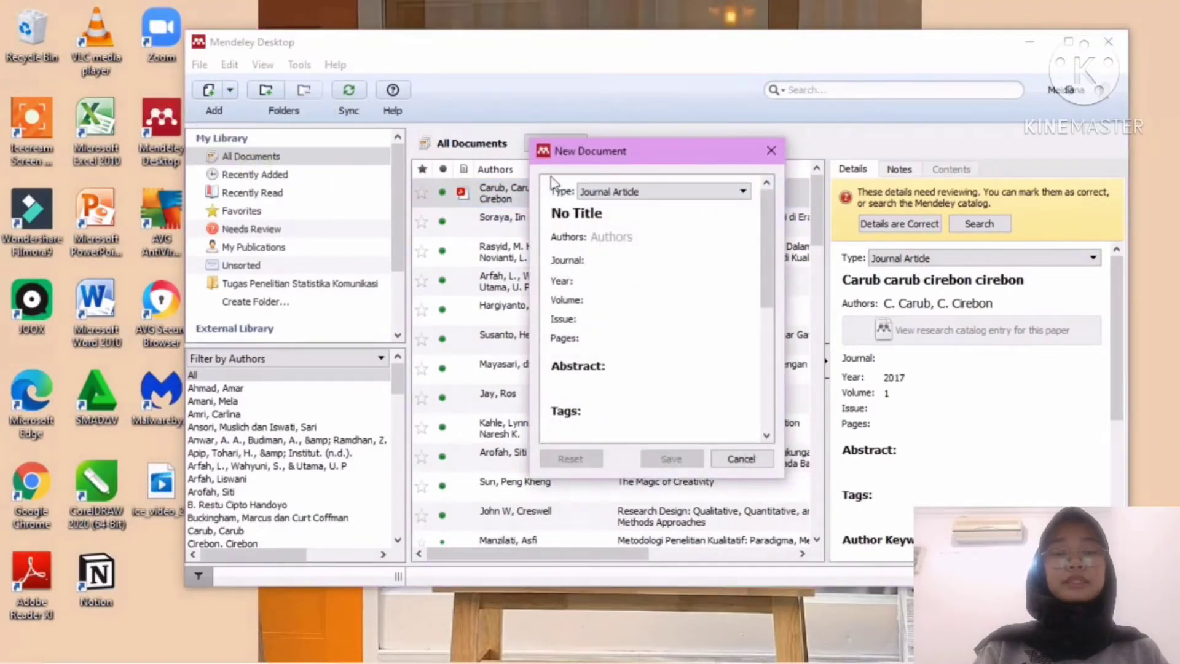
click(655, 191)
scroll(660, 249, down, 2)
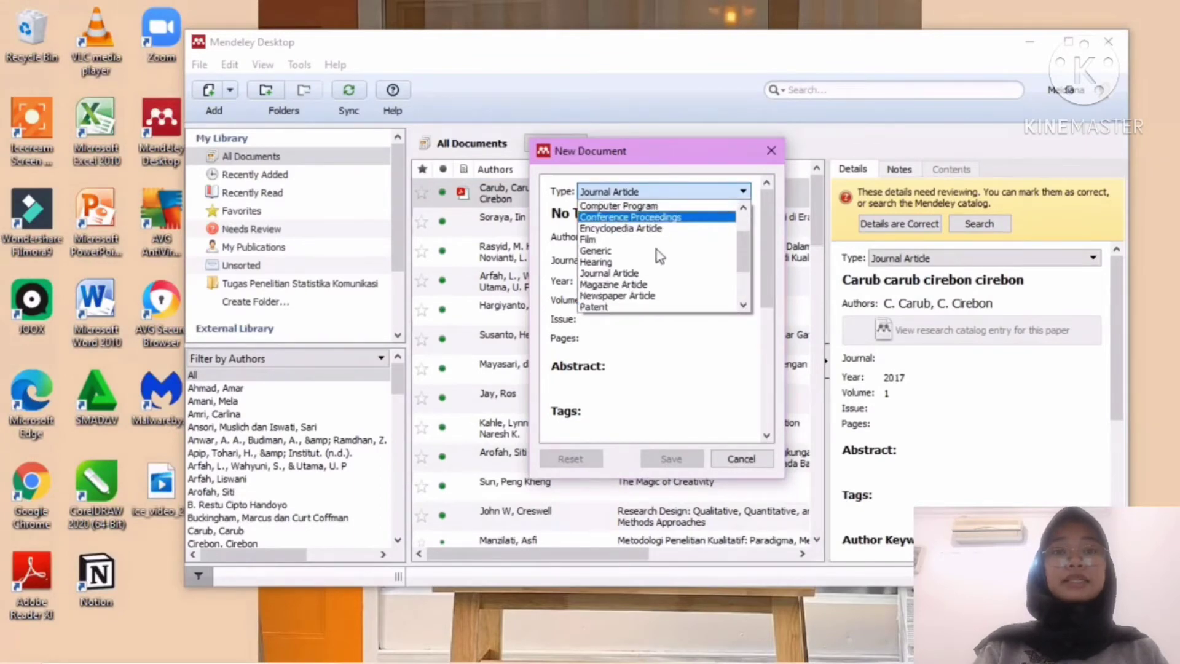
click(660, 250)
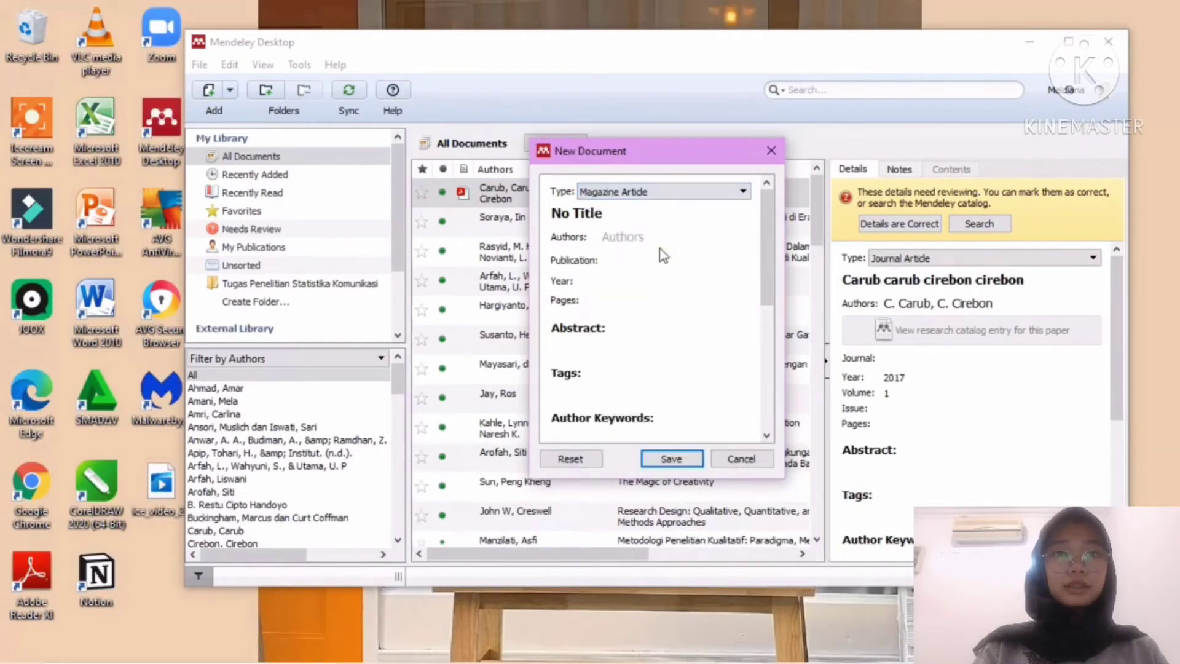
click(633, 216)
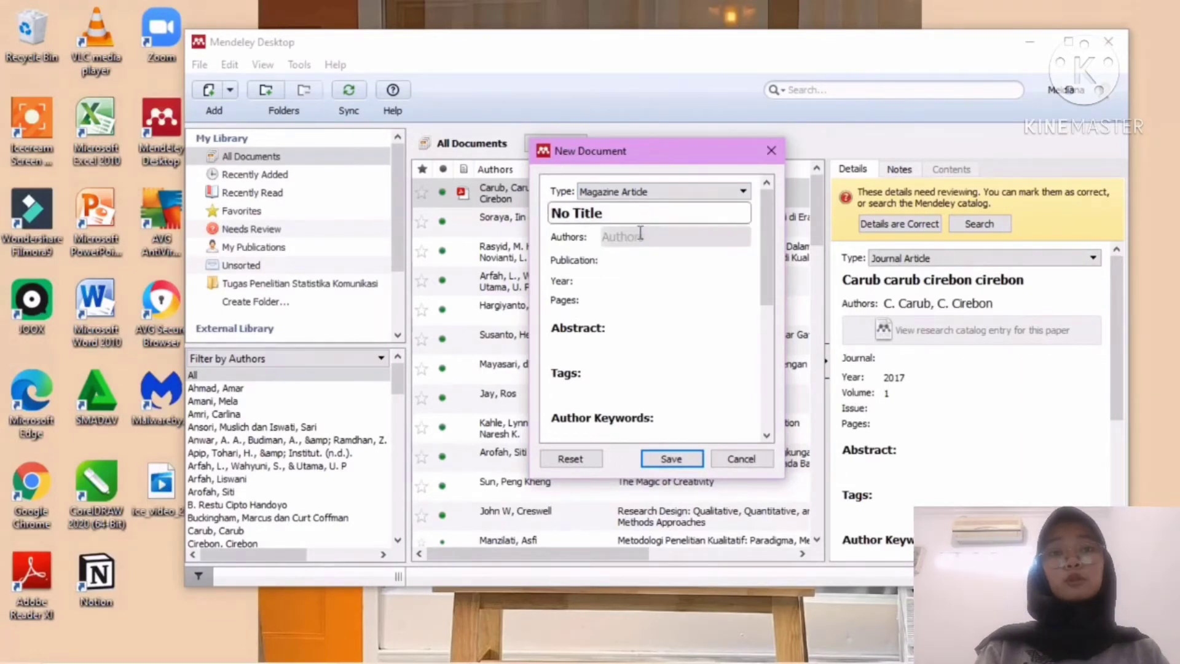
click(641, 234)
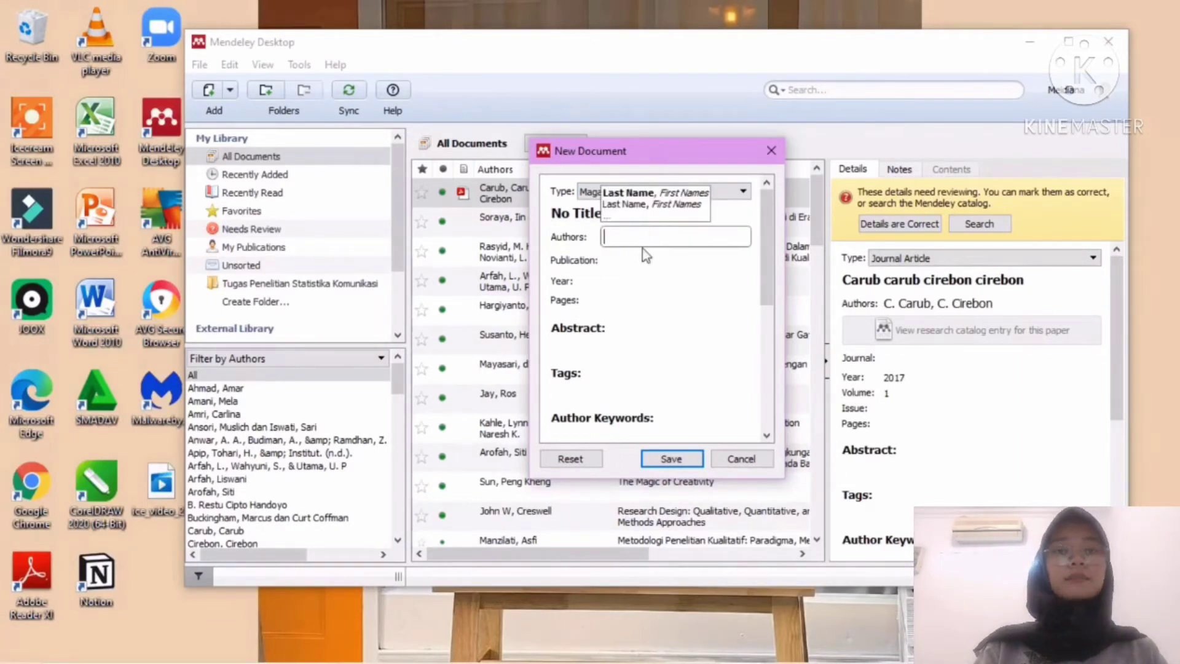
click(648, 261)
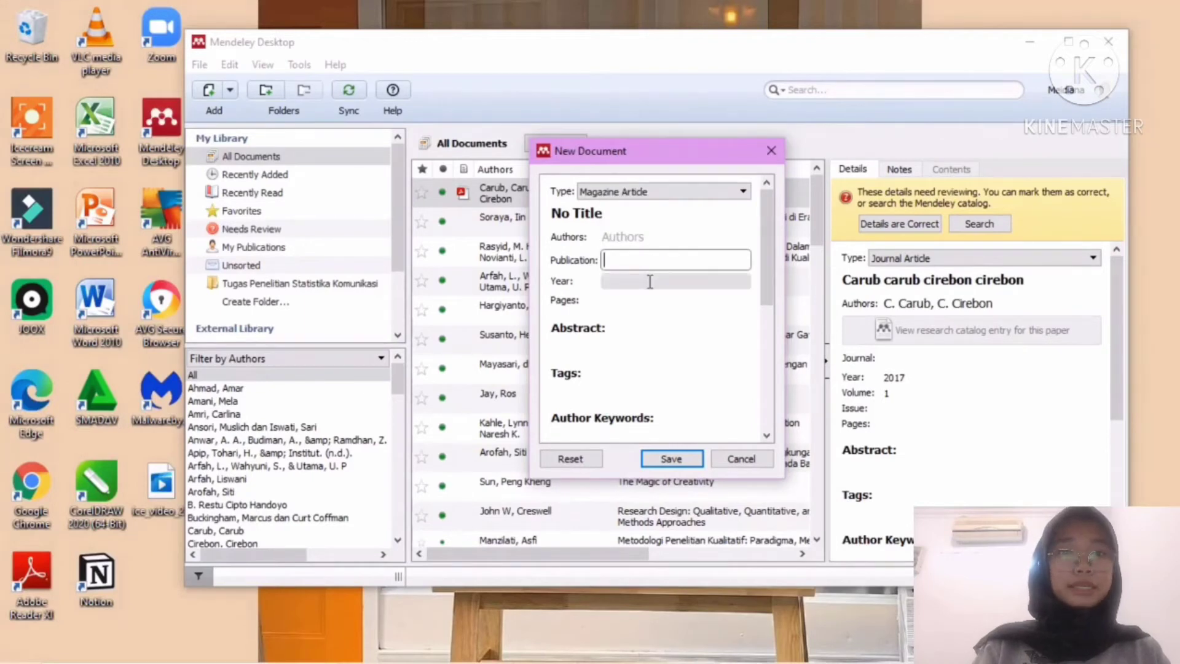
click(648, 281)
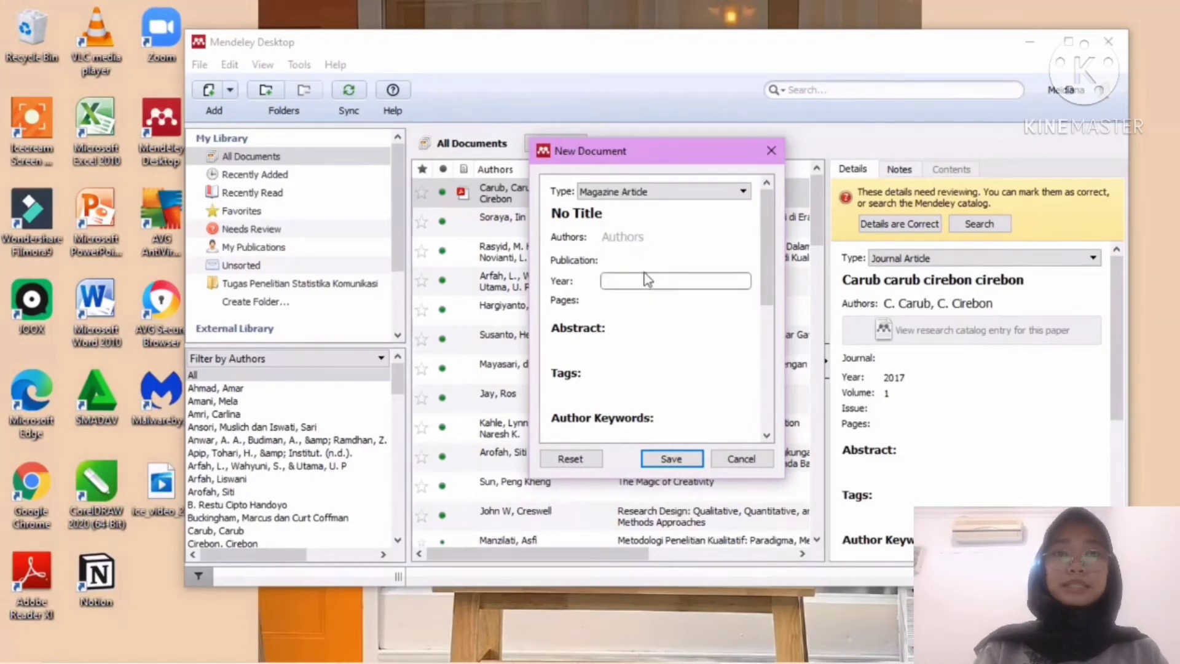
click(649, 297)
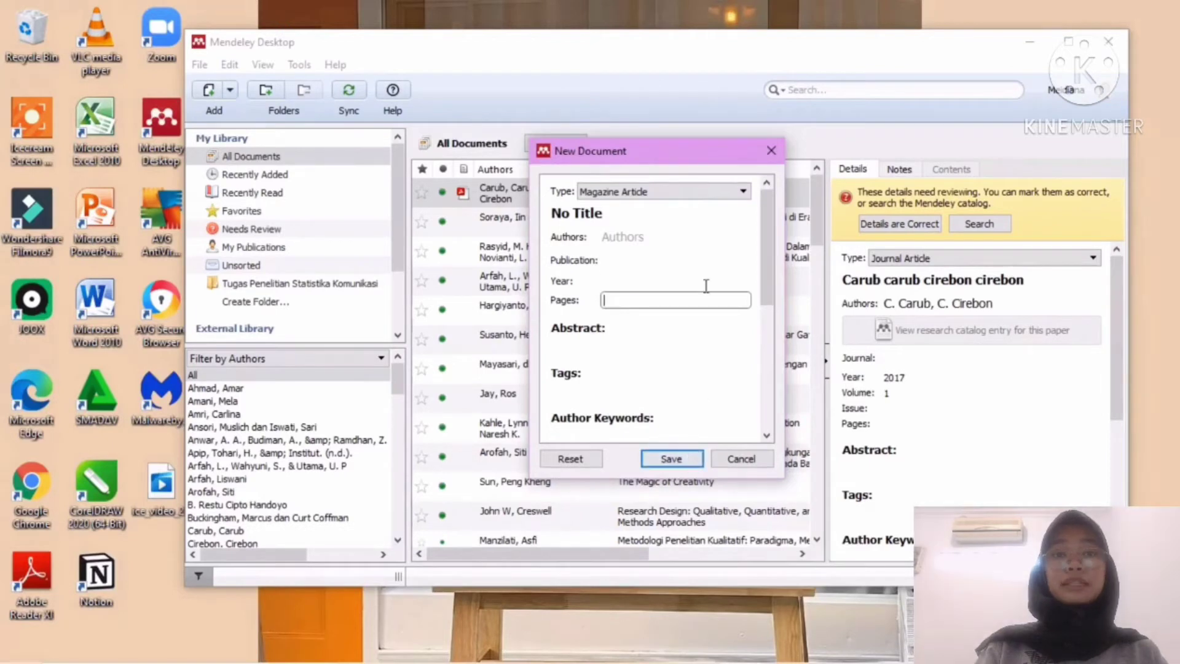
click(769, 151)
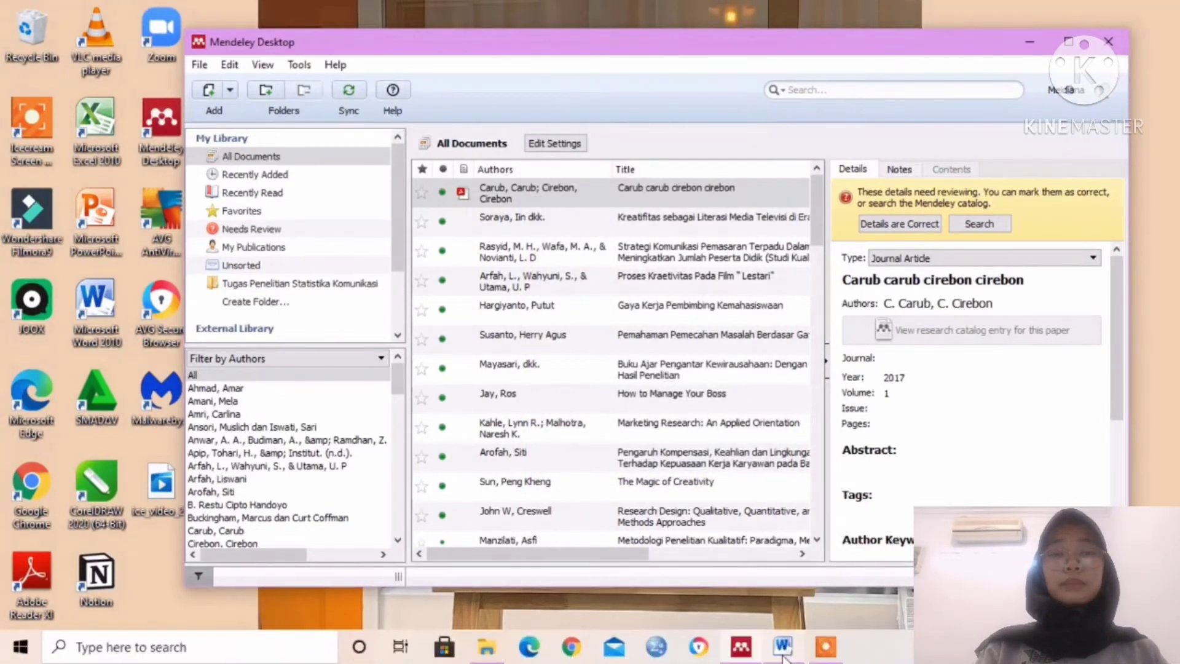
Switch to Word and cite the Carub carub cirebon cirebon entry from Mendeley at the start of the second paragraph, about Majalah Gloob
click(739, 647)
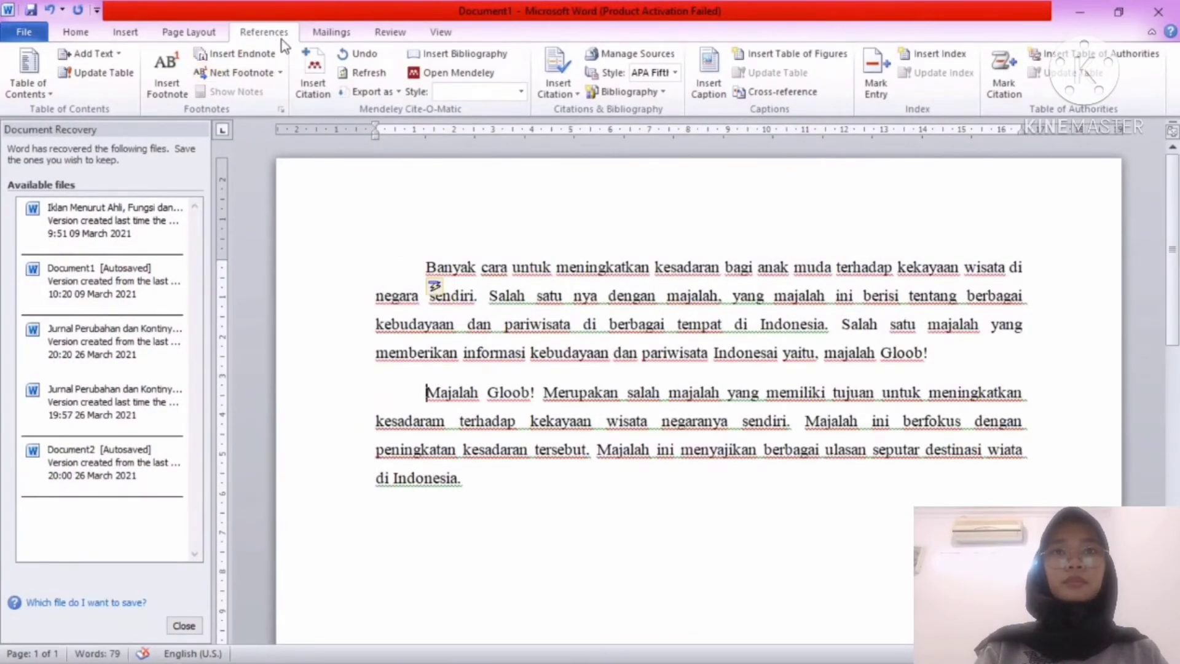
click(315, 95)
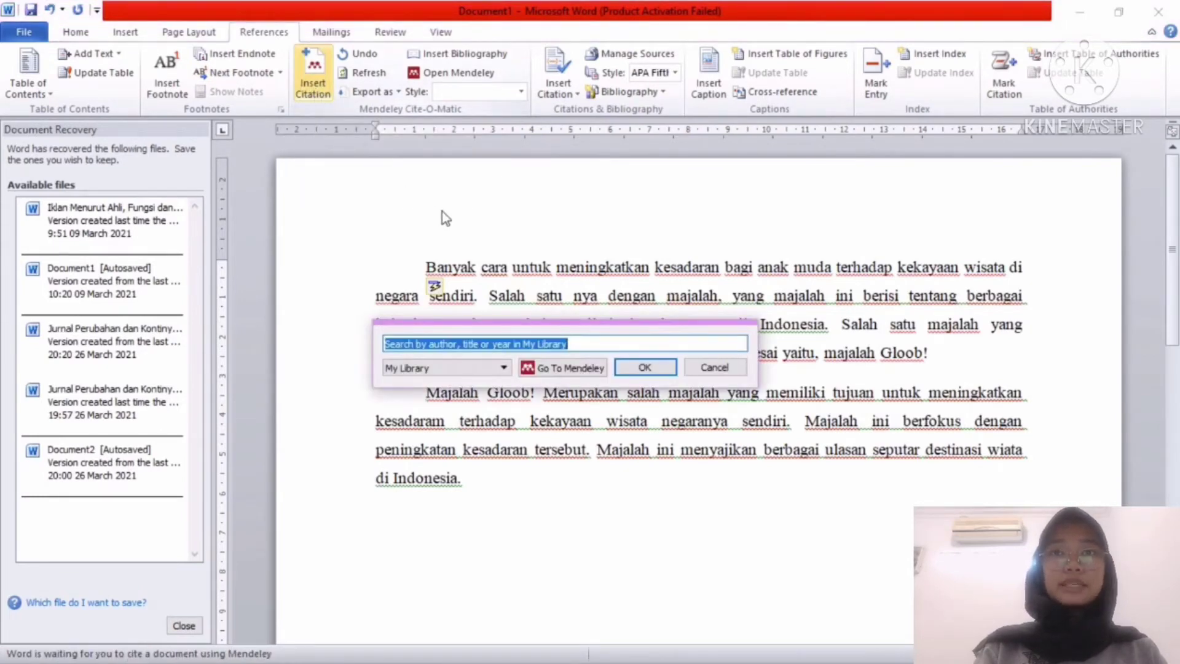
click(541, 373)
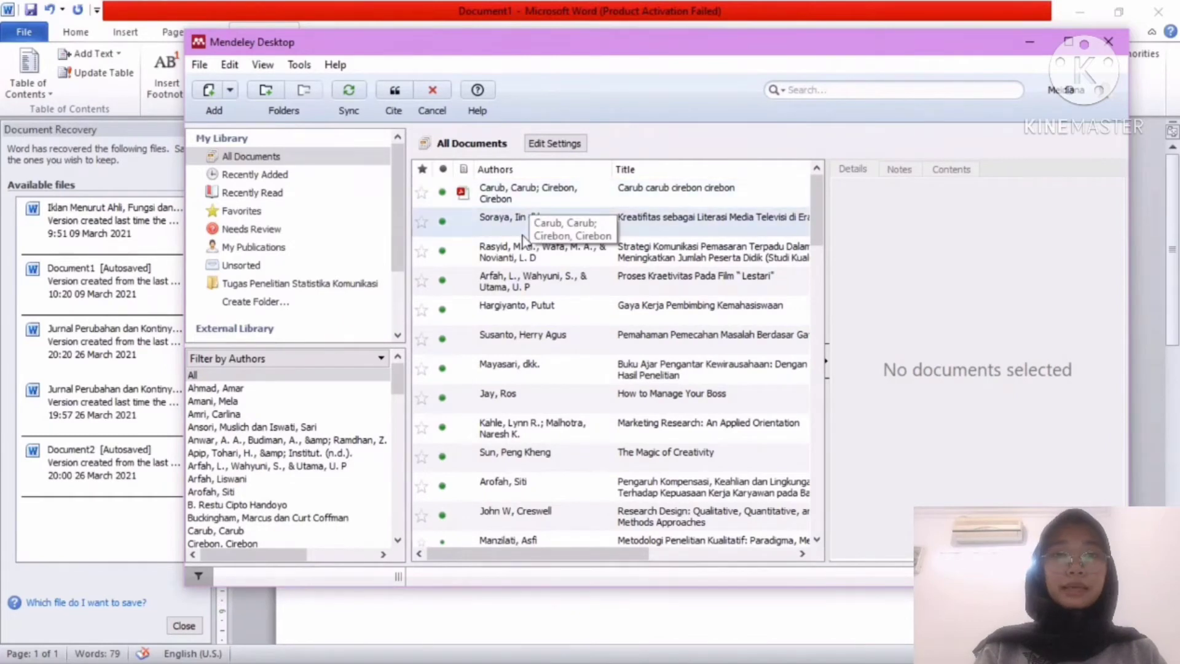
click(534, 195)
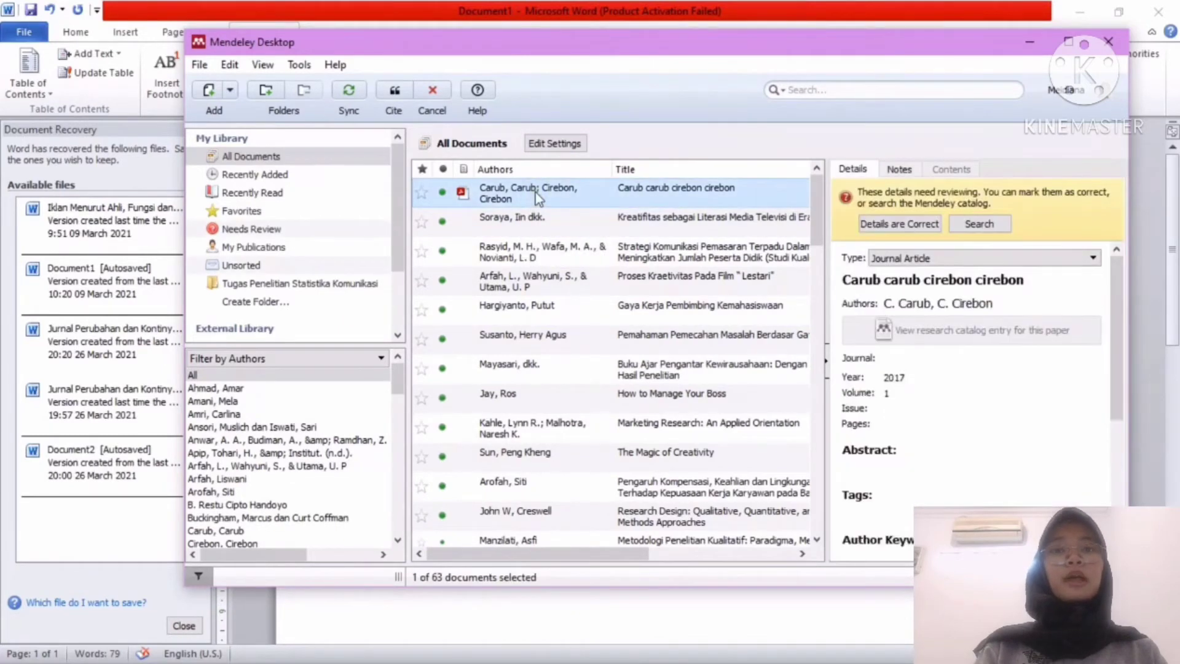
click(395, 91)
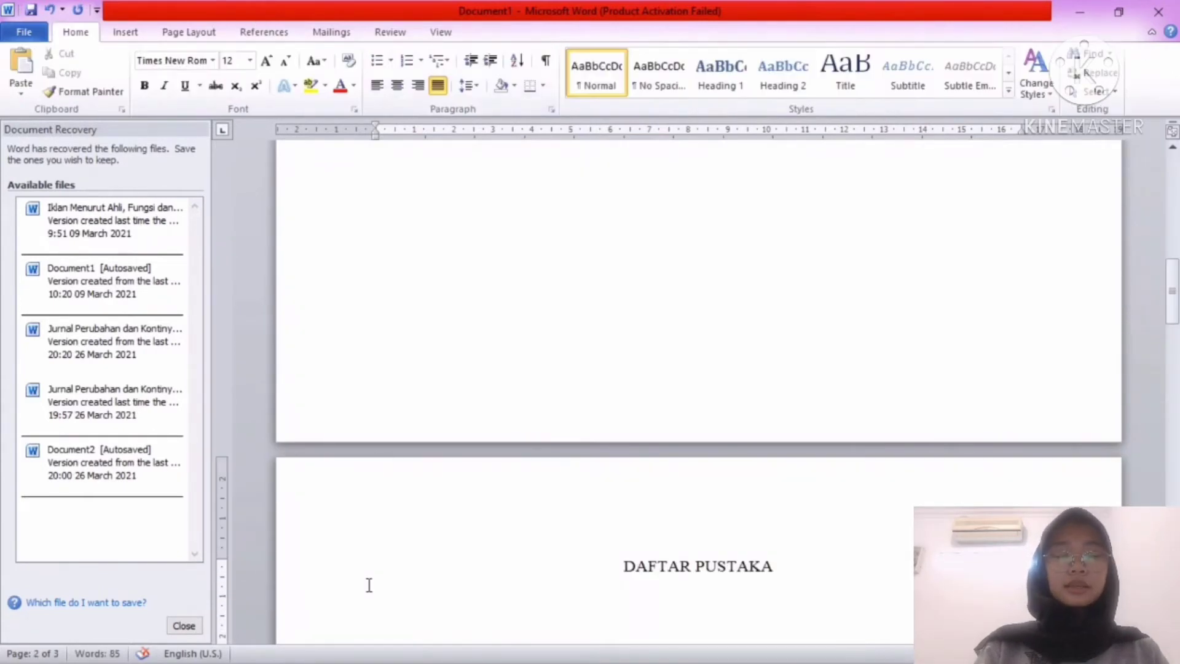
click(258, 34)
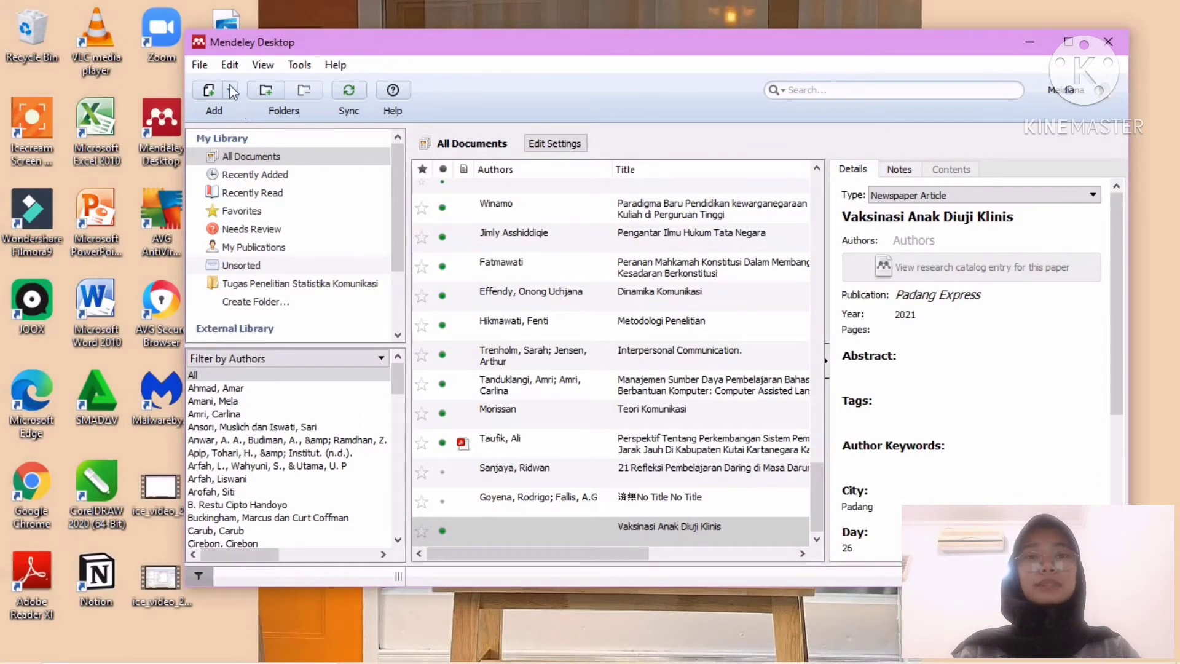
Start a manual entry in Mendeley Desktop with the document type Newspaper Article
click(231, 91)
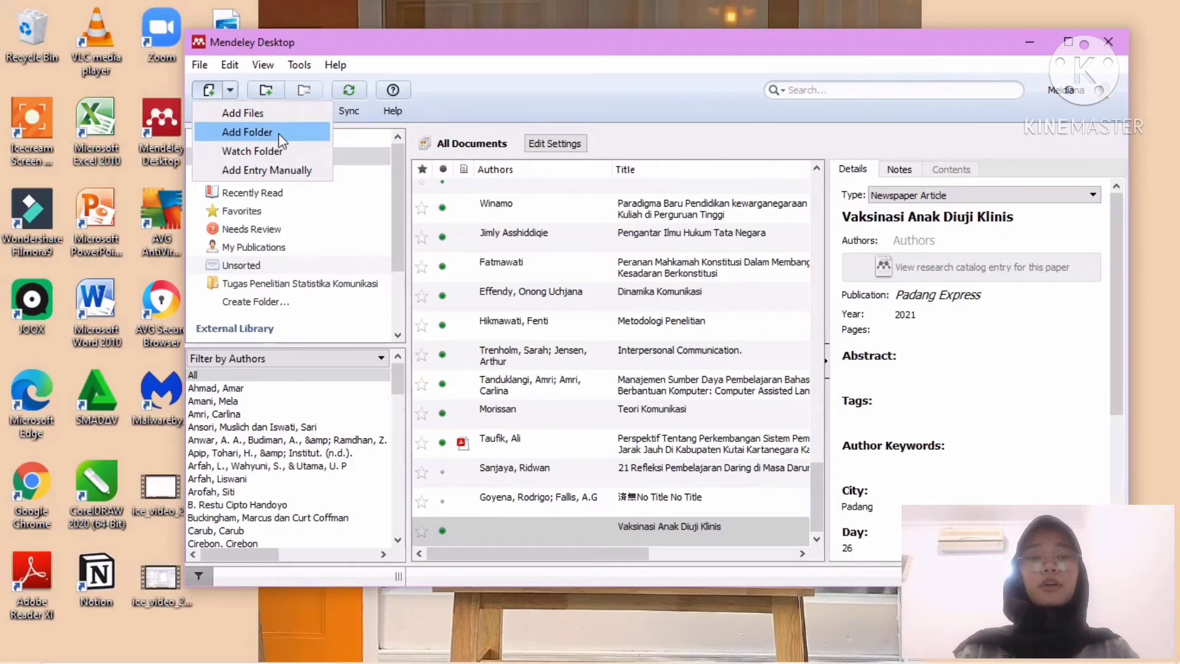
click(298, 174)
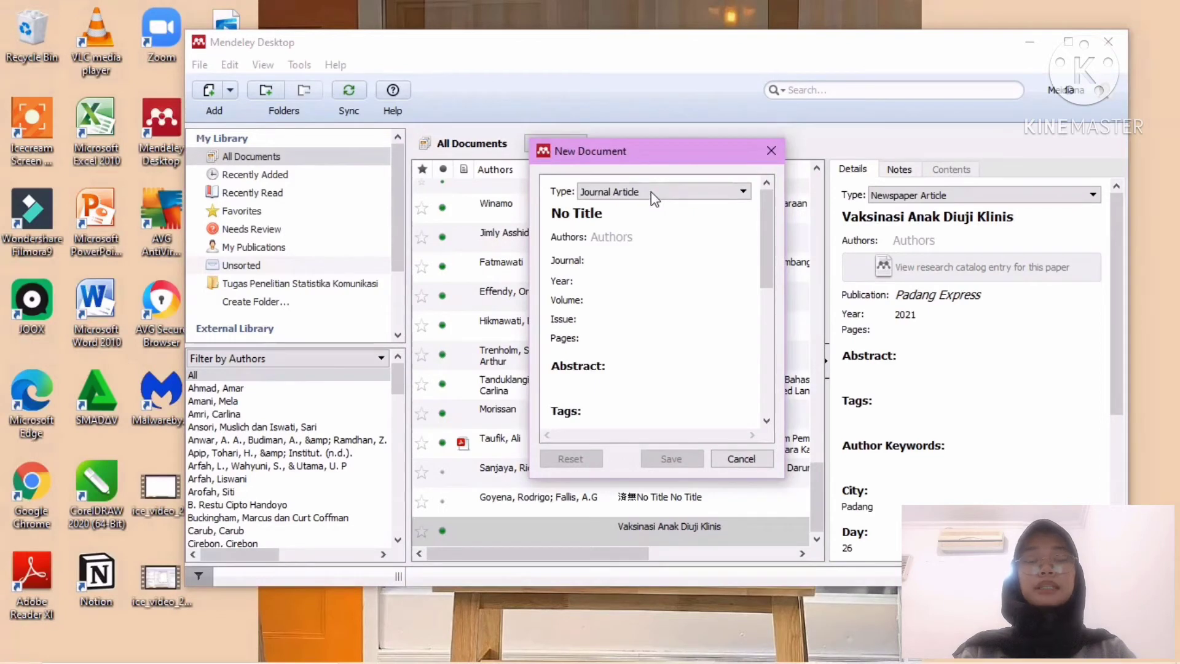
click(681, 189)
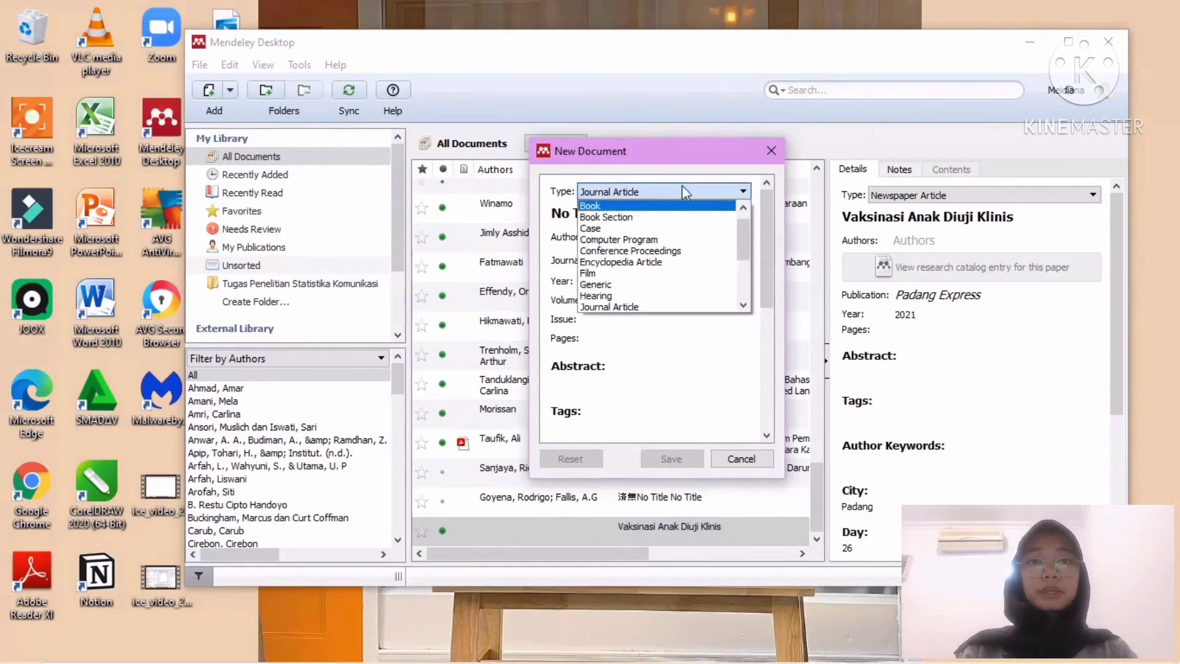
scroll(683, 264, down, 1)
scroll(684, 264, down, 2)
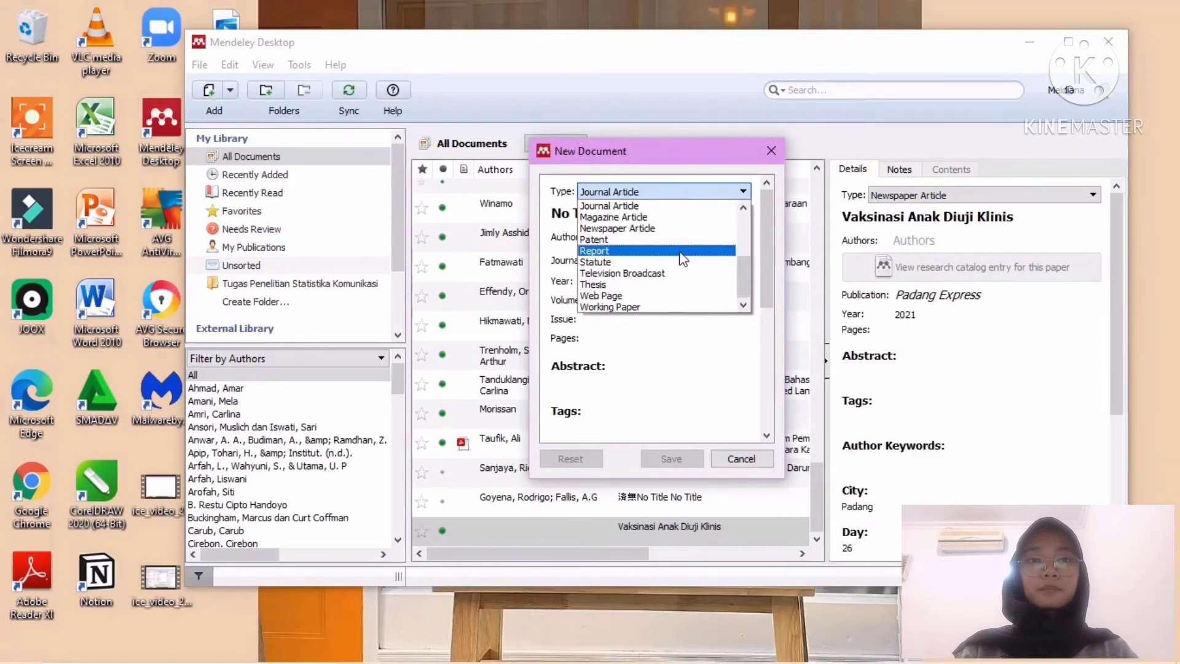
click(681, 230)
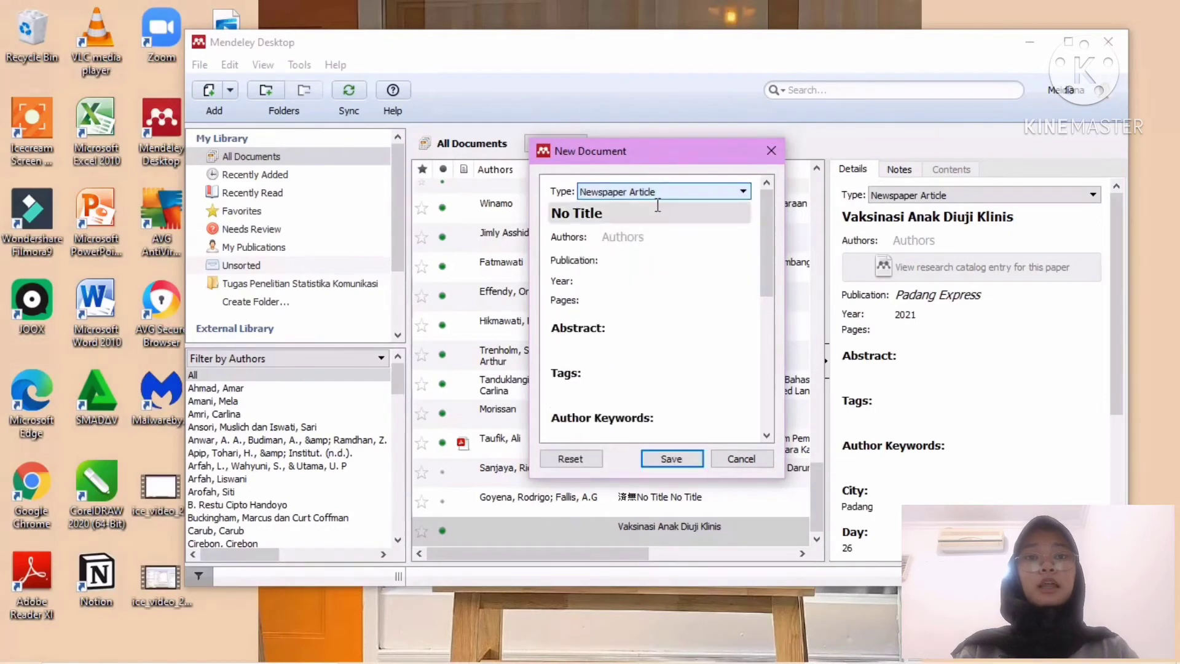
Replace the placeholder title of the new newspaper entry with Padang Express
click(656, 213)
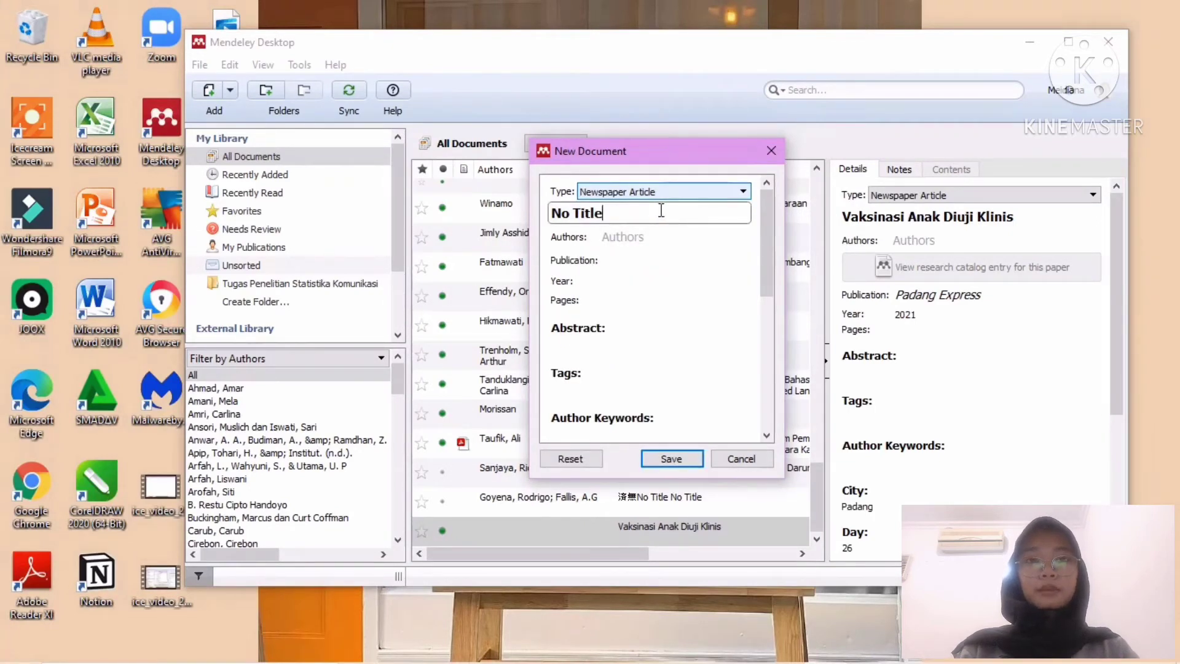
key(BackSpace)
key(BackSpace)
key(BackSpace)
key(BackSpace)
key(BackSpace)
key(BackSpace)
key(BackSpace)
key(BackSpace)
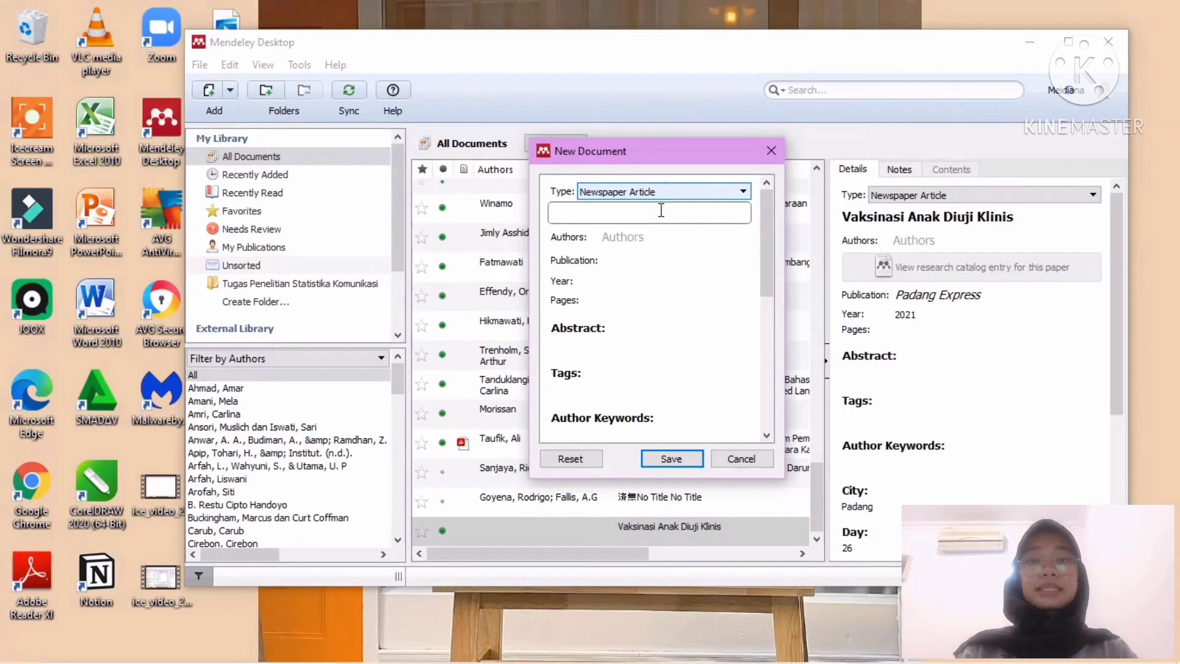
text(Paa)
key(BackSpace)
text(dang)
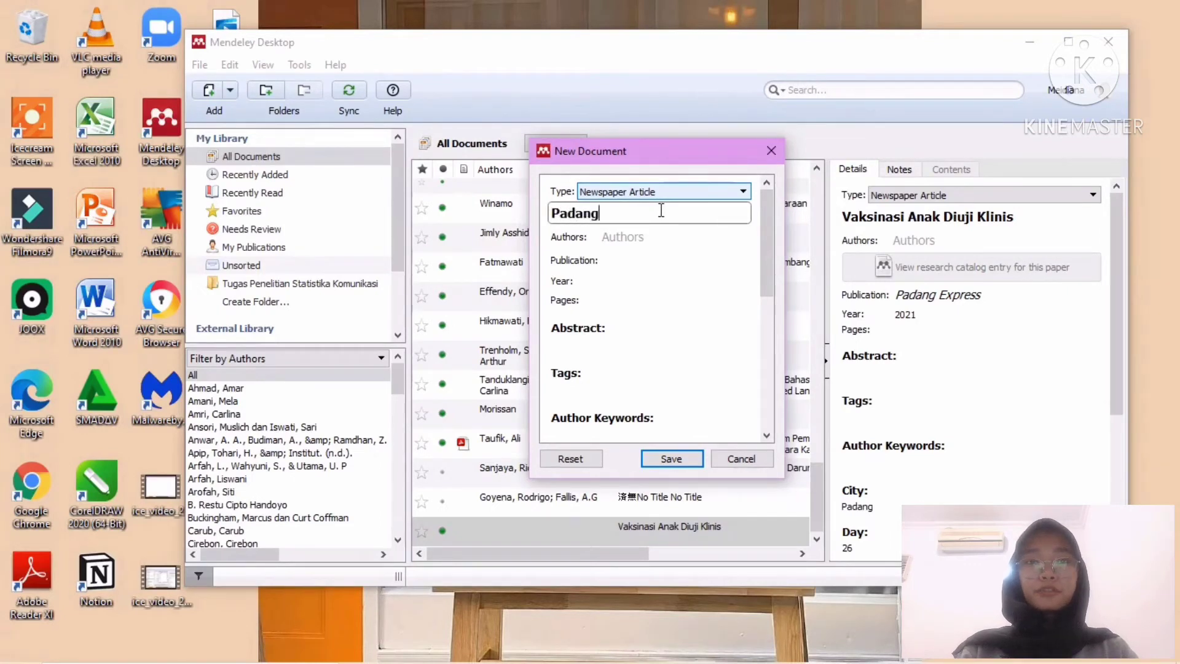
text( Express)
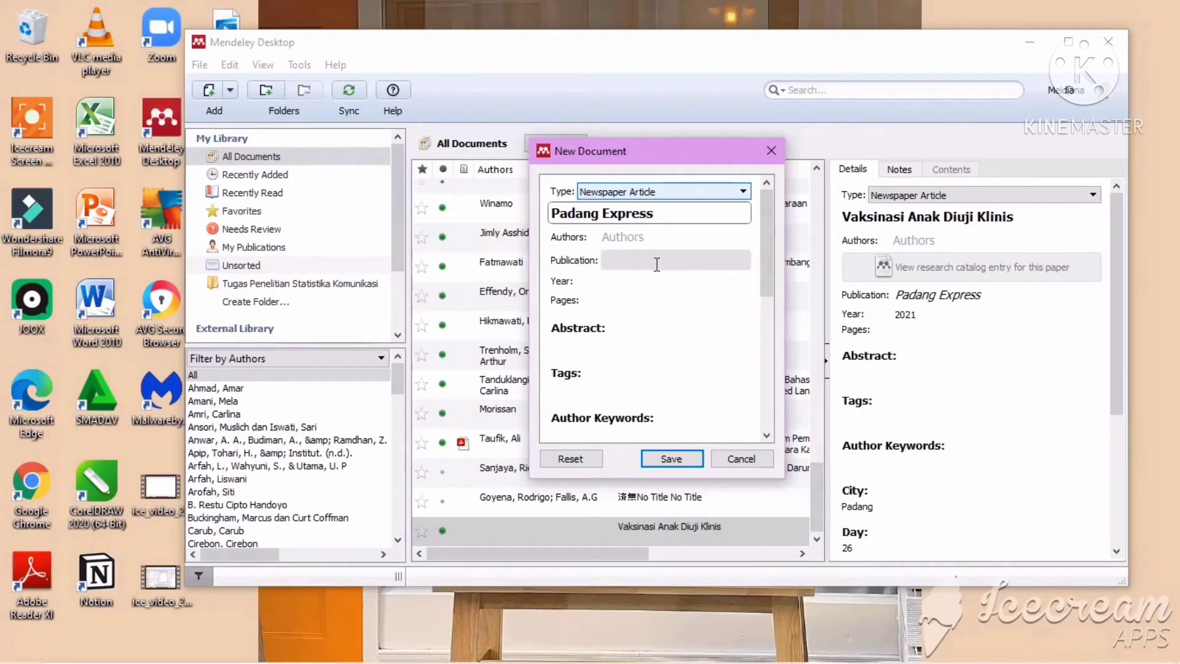
Leave the authors empty, set the publication to Padang Express and the year to 2021
click(639, 238)
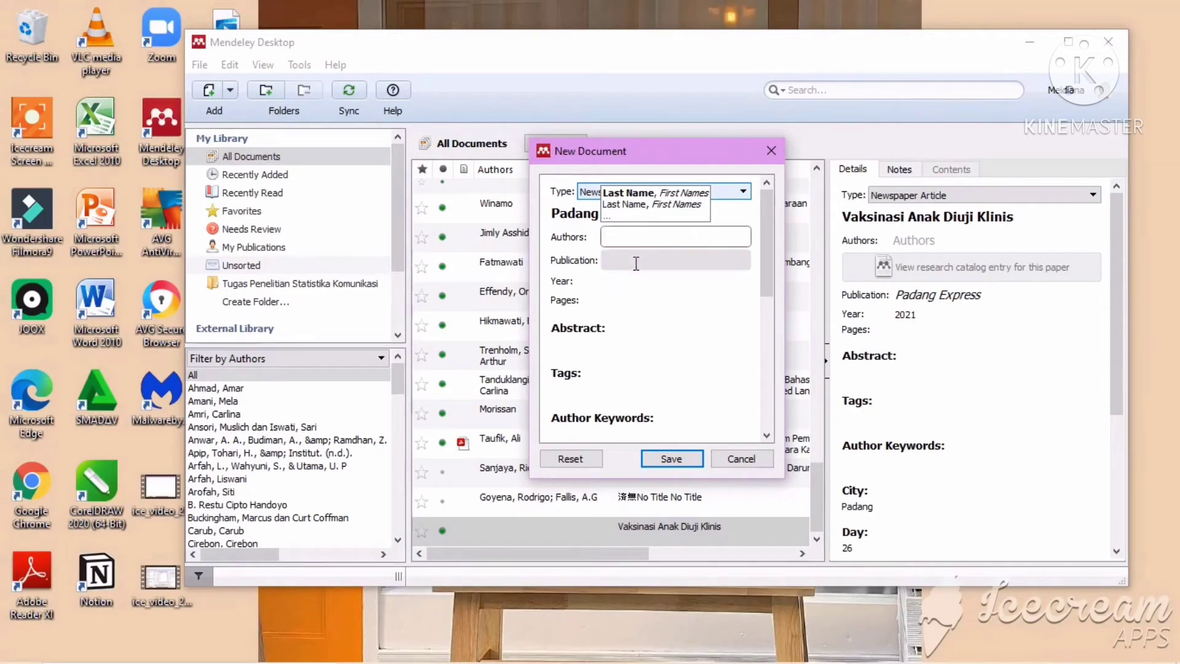
click(636, 261)
text(PAdang)
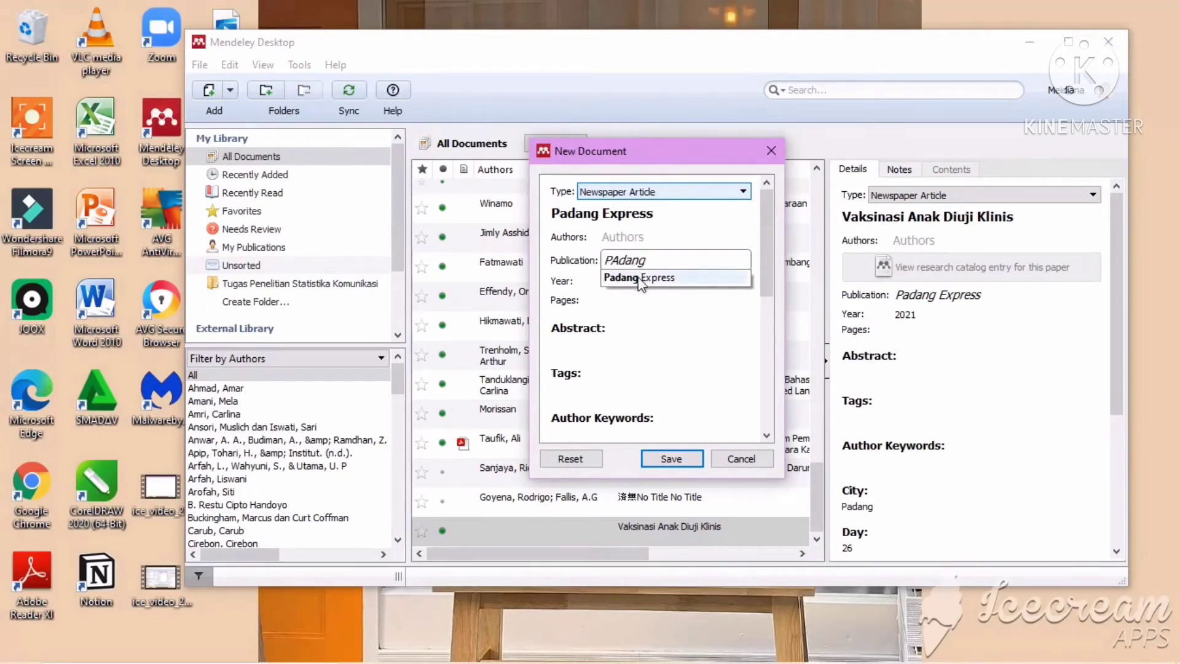
click(640, 277)
click(641, 280)
text(2021)
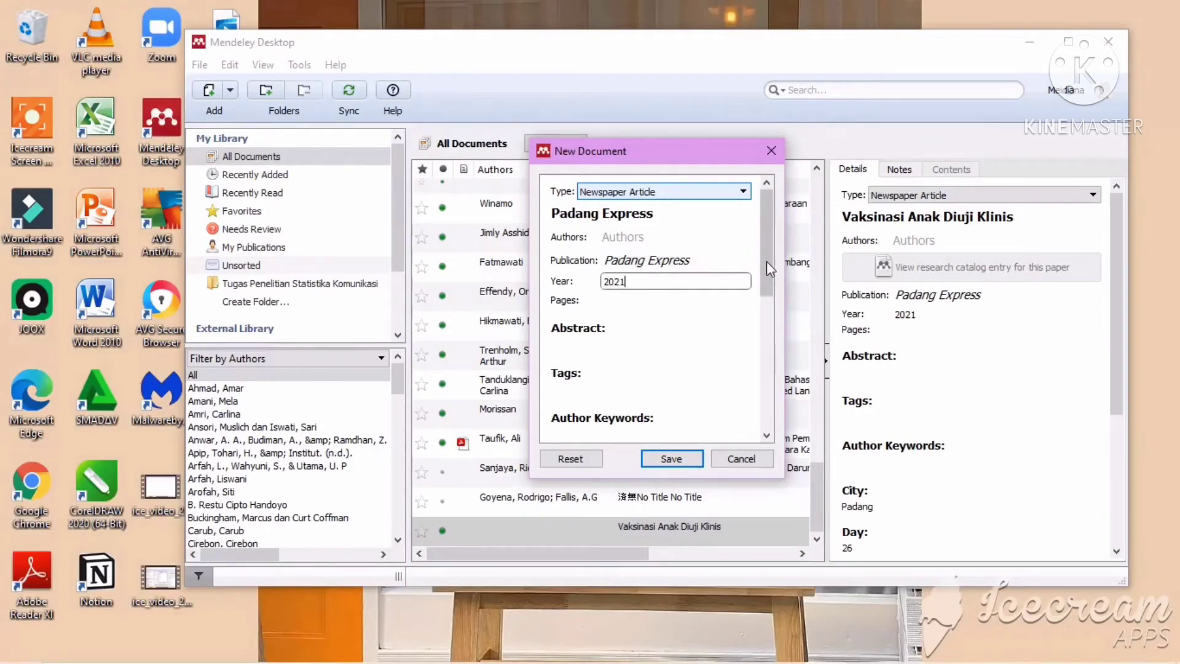
Set the day to 26, the city to Padang and the month to Maret, and save the newspaper entry
drag(766, 260, 760, 359)
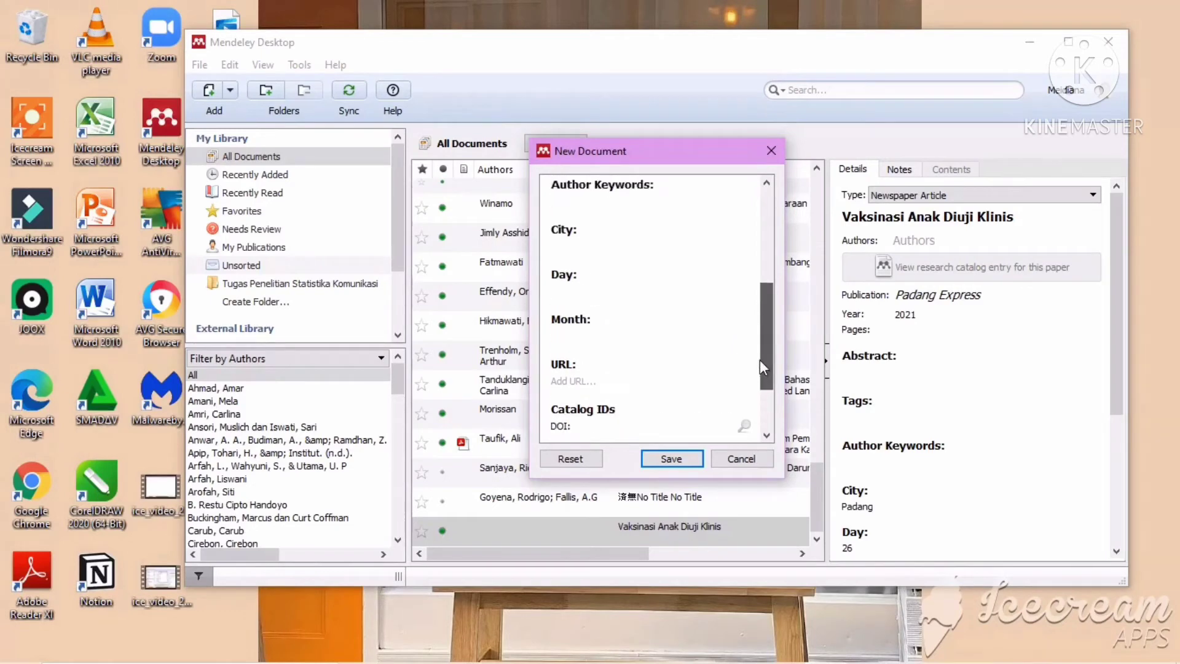
click(667, 291)
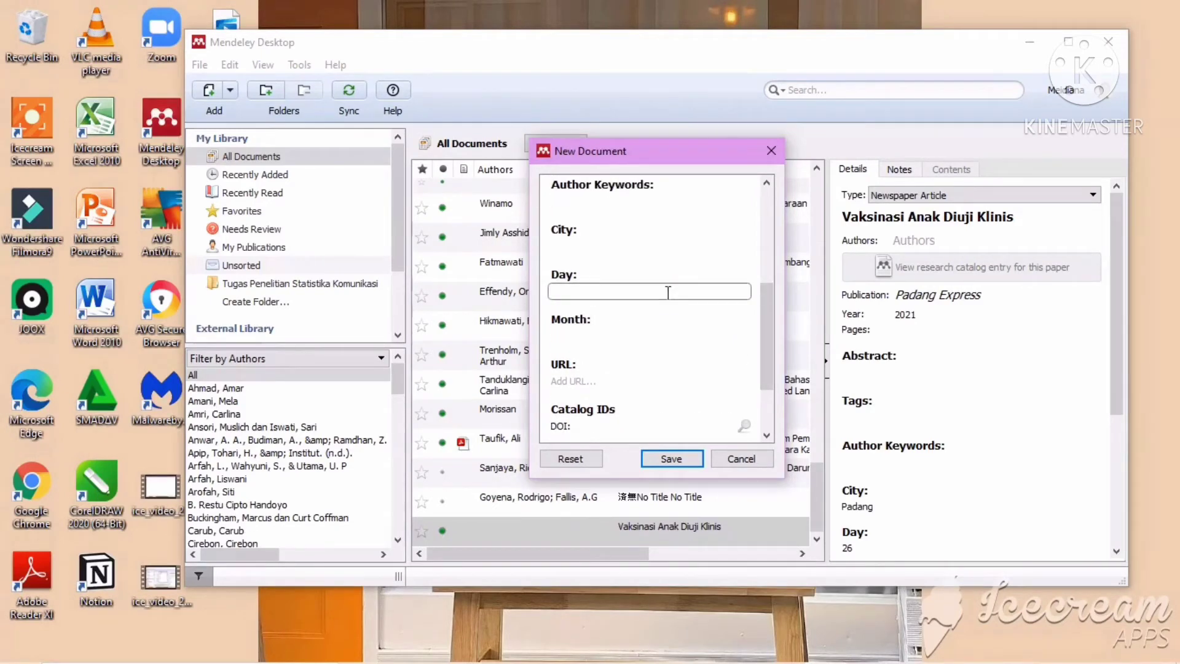
text(26)
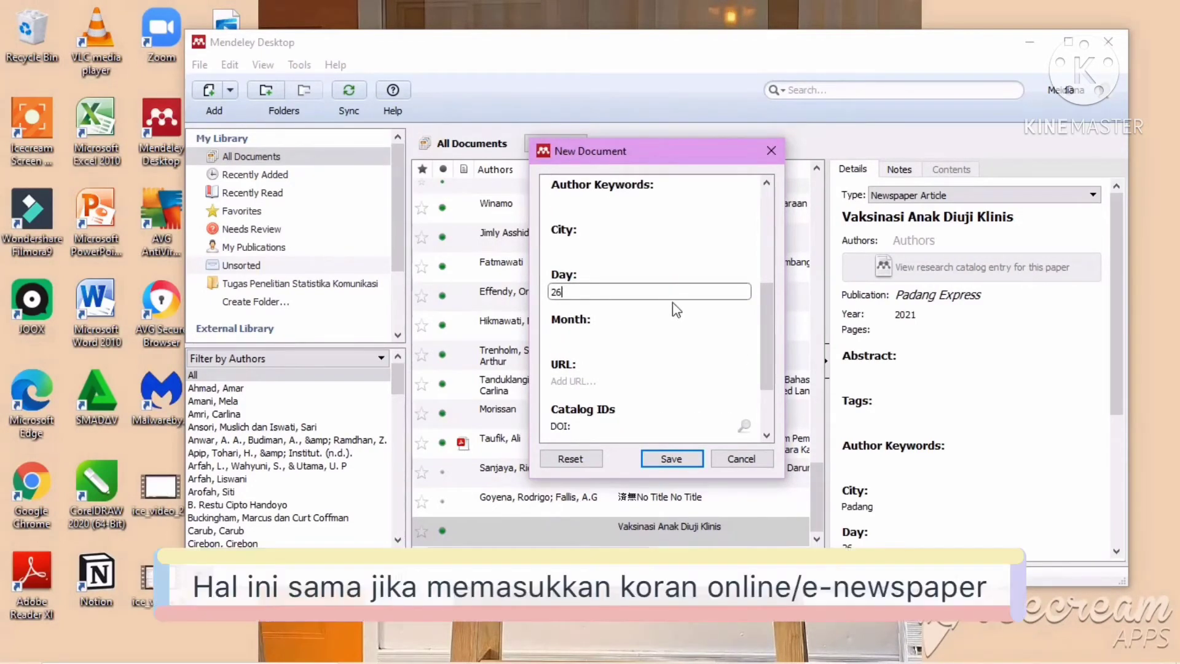
click(664, 246)
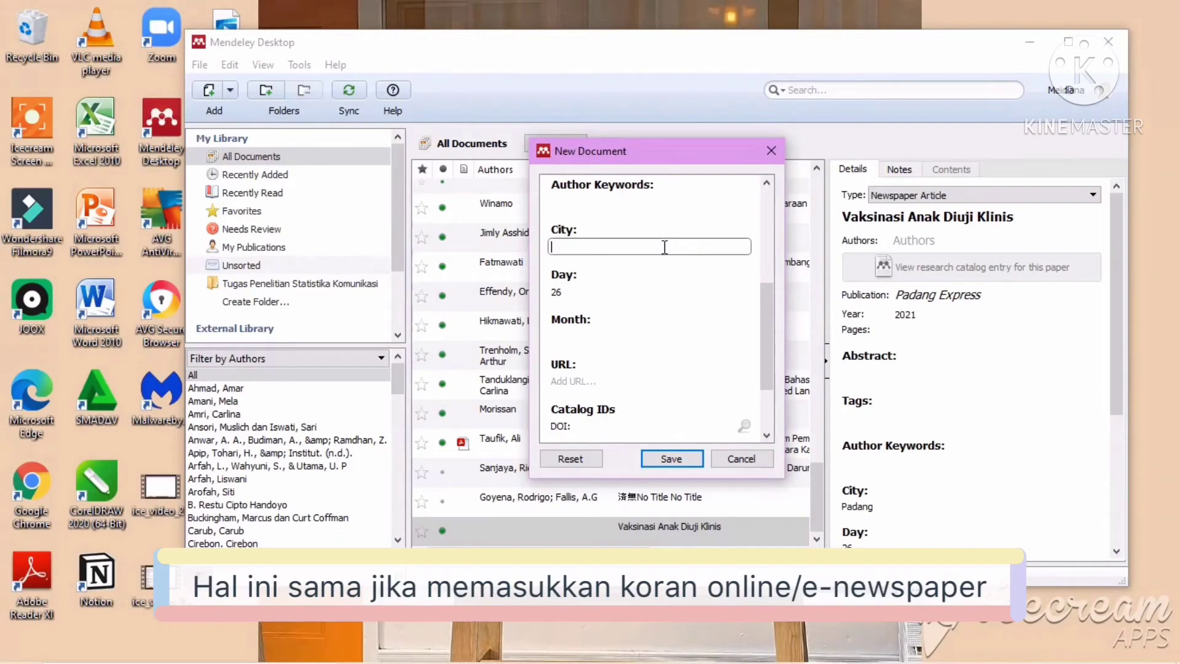
text(Pad)
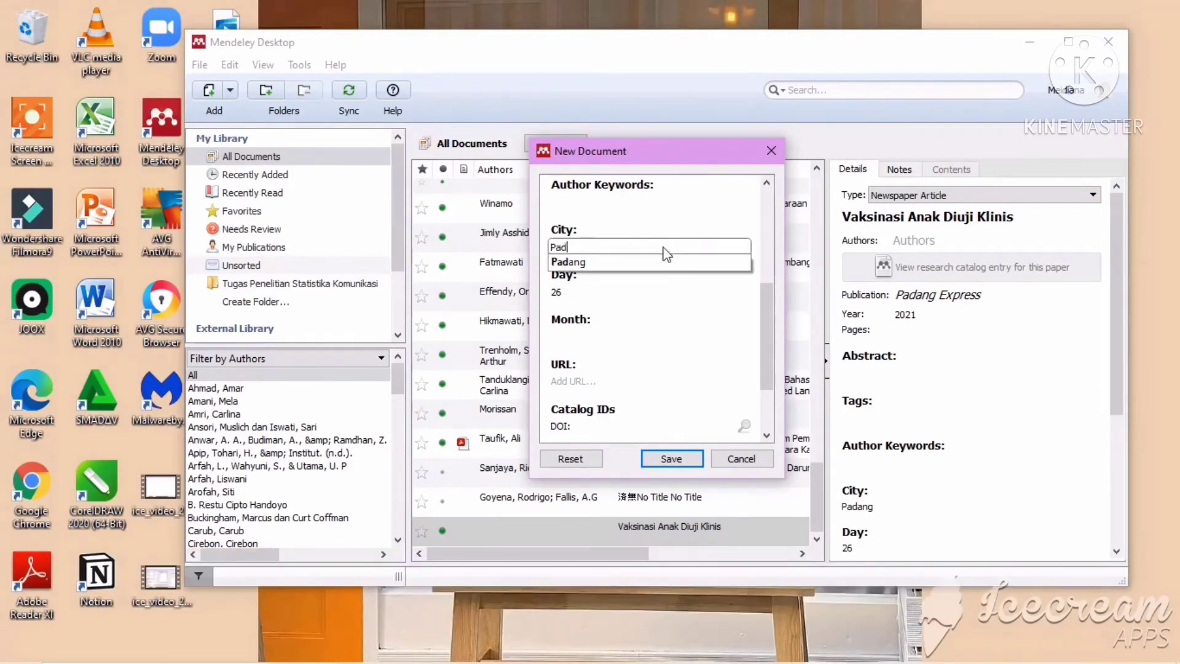
text(ang)
click(612, 336)
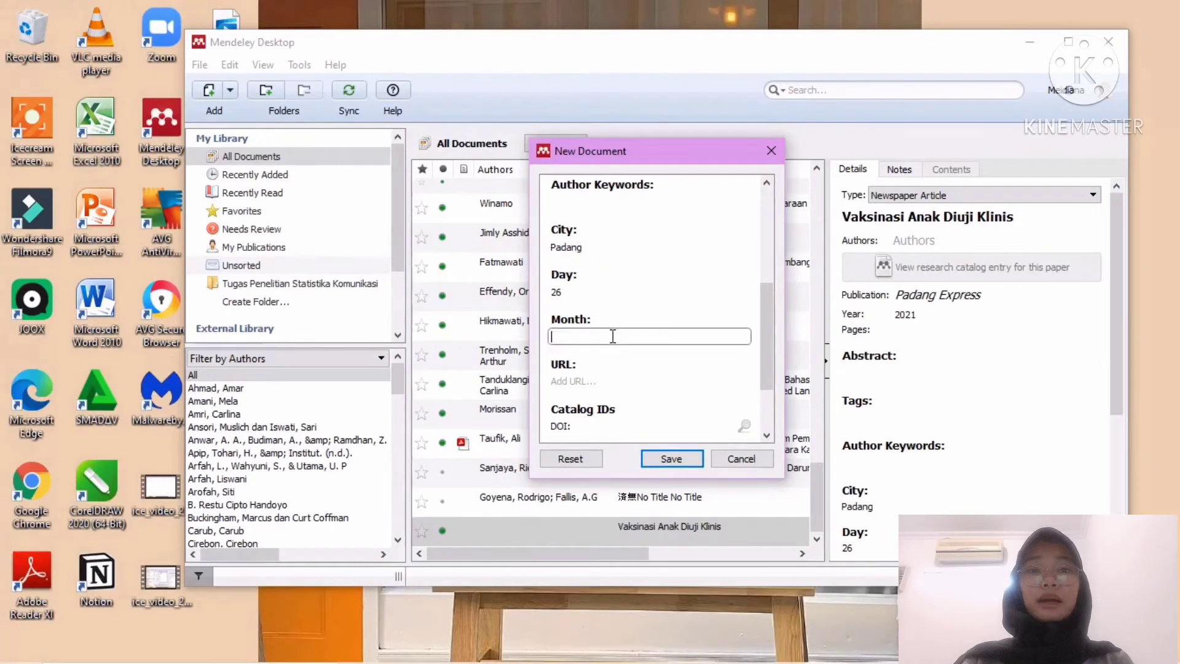
text(Maret)
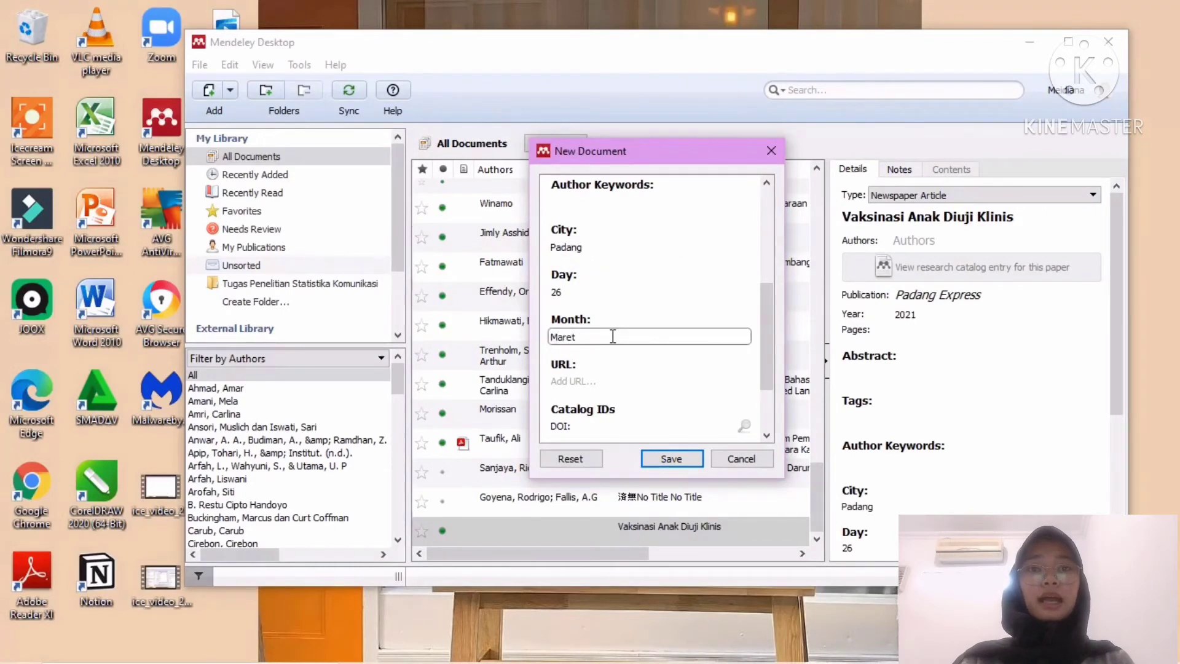
click(671, 459)
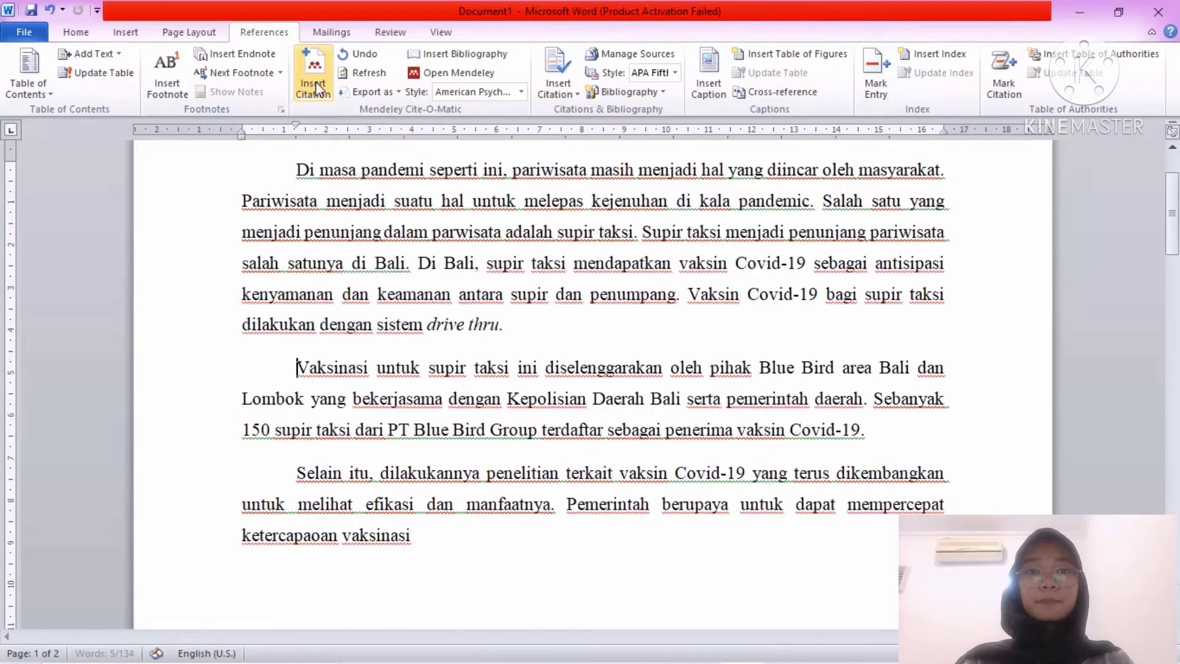
In Word, cite the Padang Express entry from Mendeley at the start of the second paragraph, before "Vaksinasi untuk supir taksi"
click(316, 87)
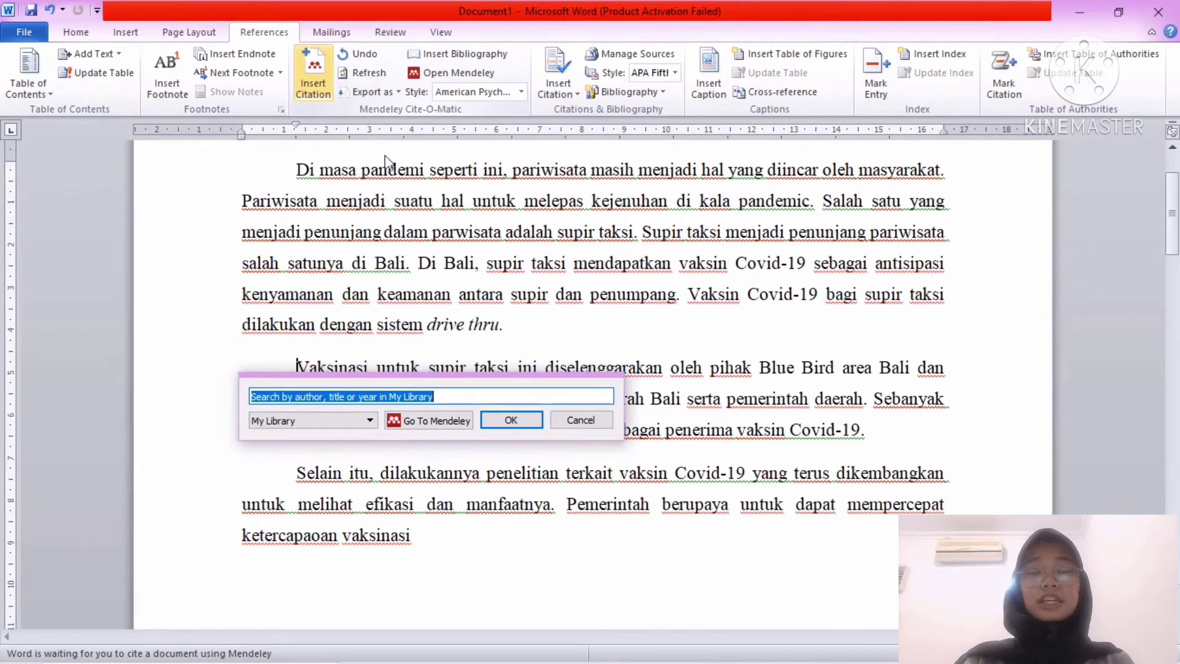
click(420, 424)
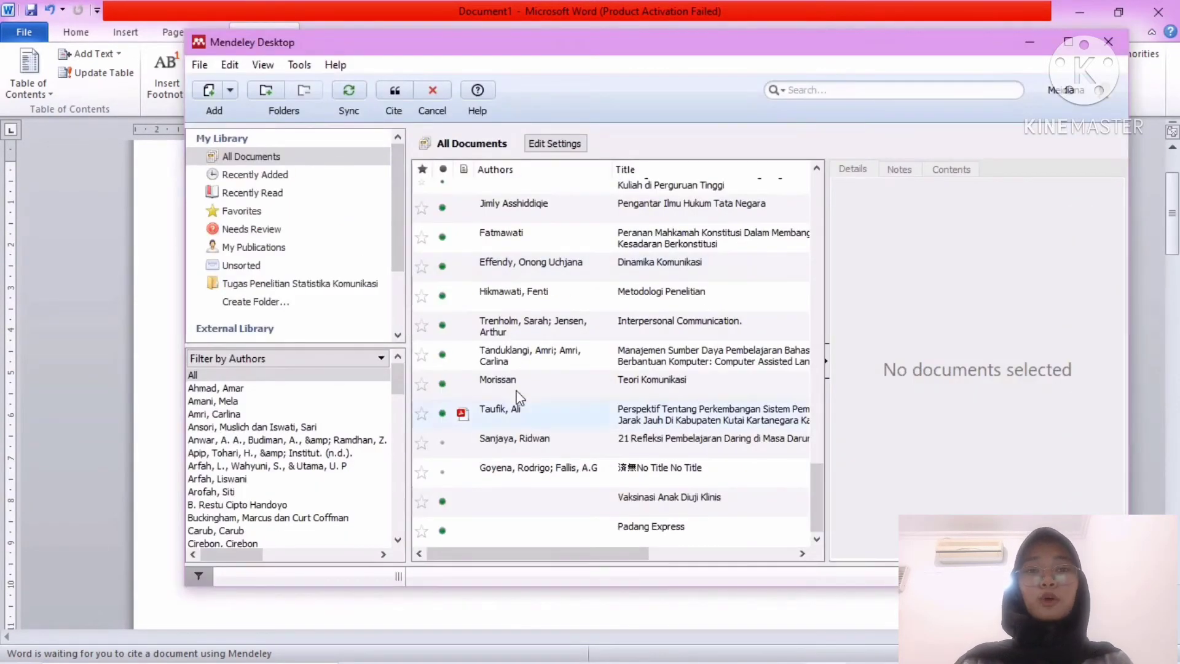
click(614, 529)
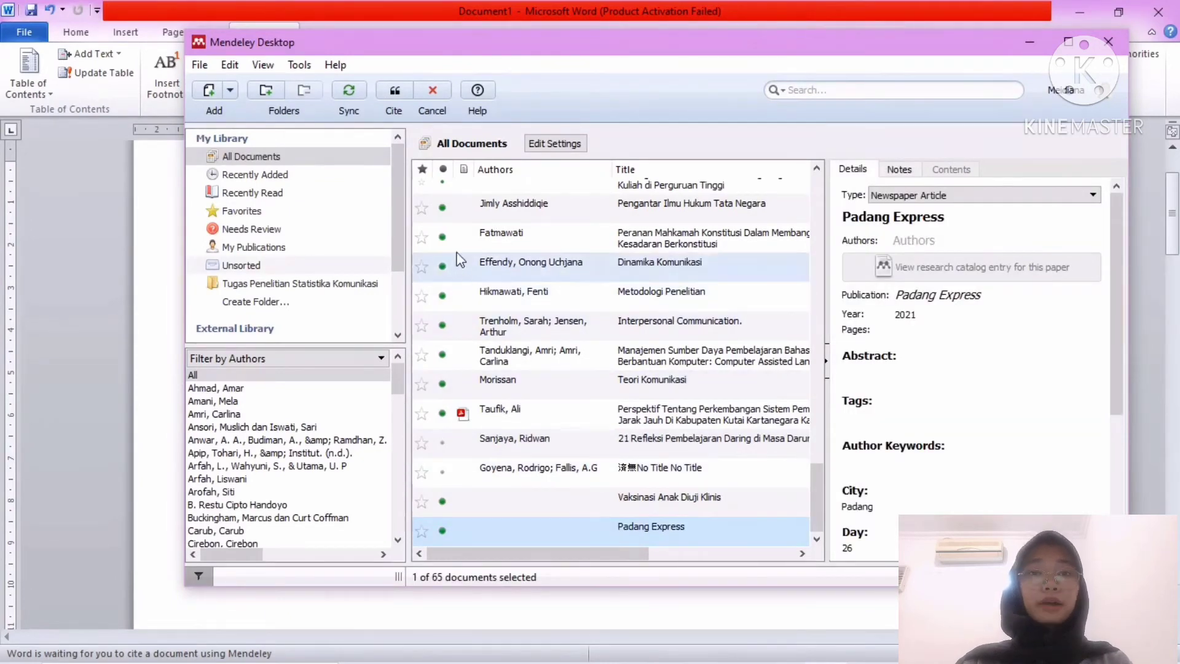
click(396, 98)
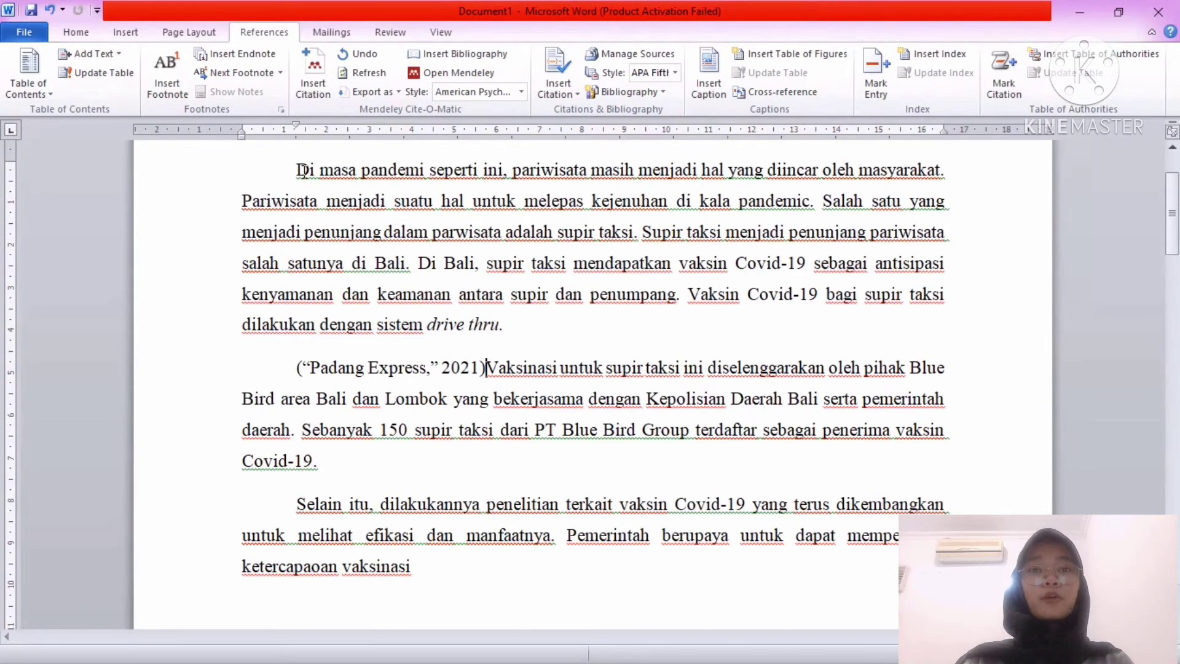
Insert the Mendeley bibliography on the empty line below the Daftar Pustaka heading on the last page
key(ctrl+End)
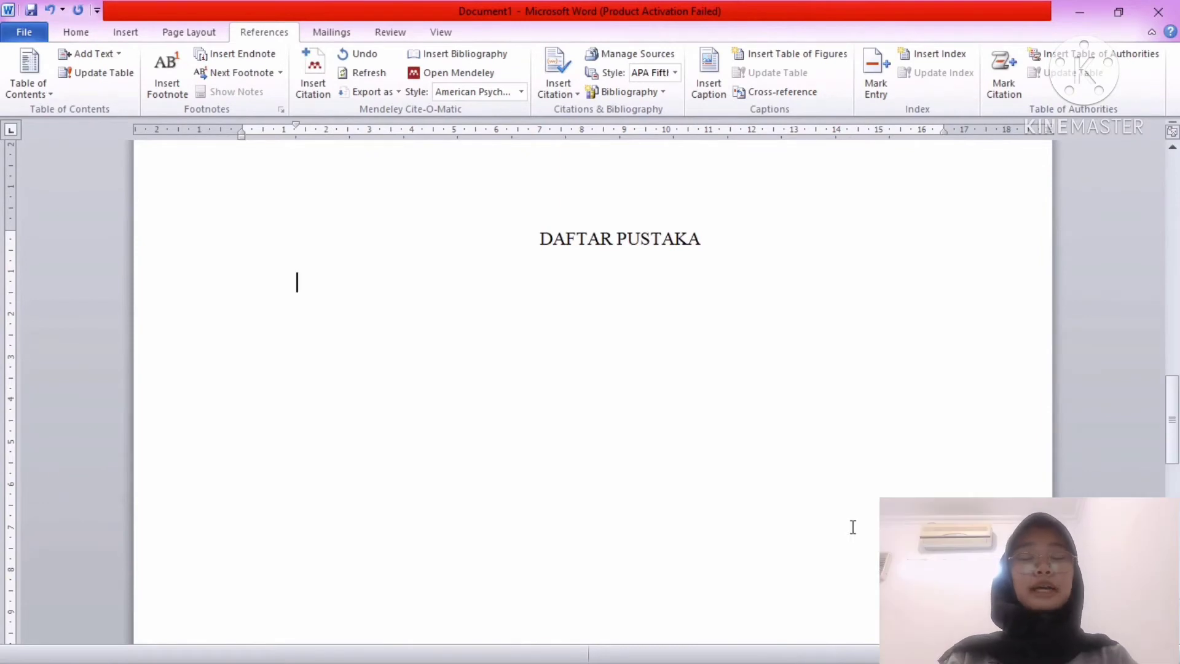
click(465, 56)
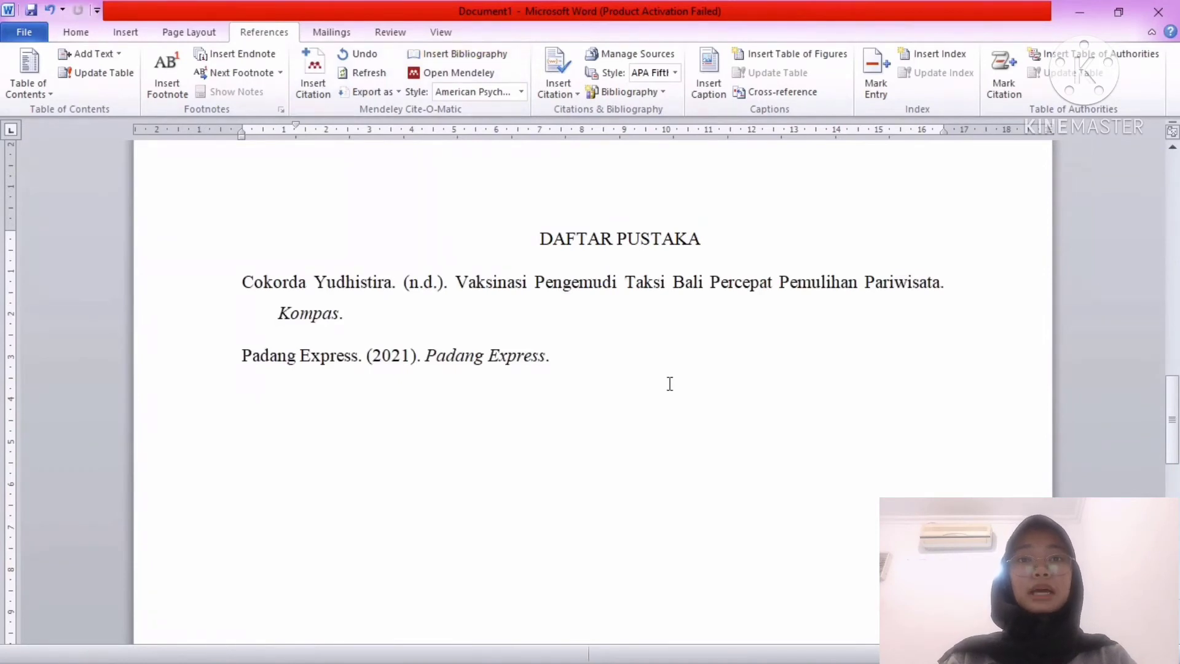
click(414, 333)
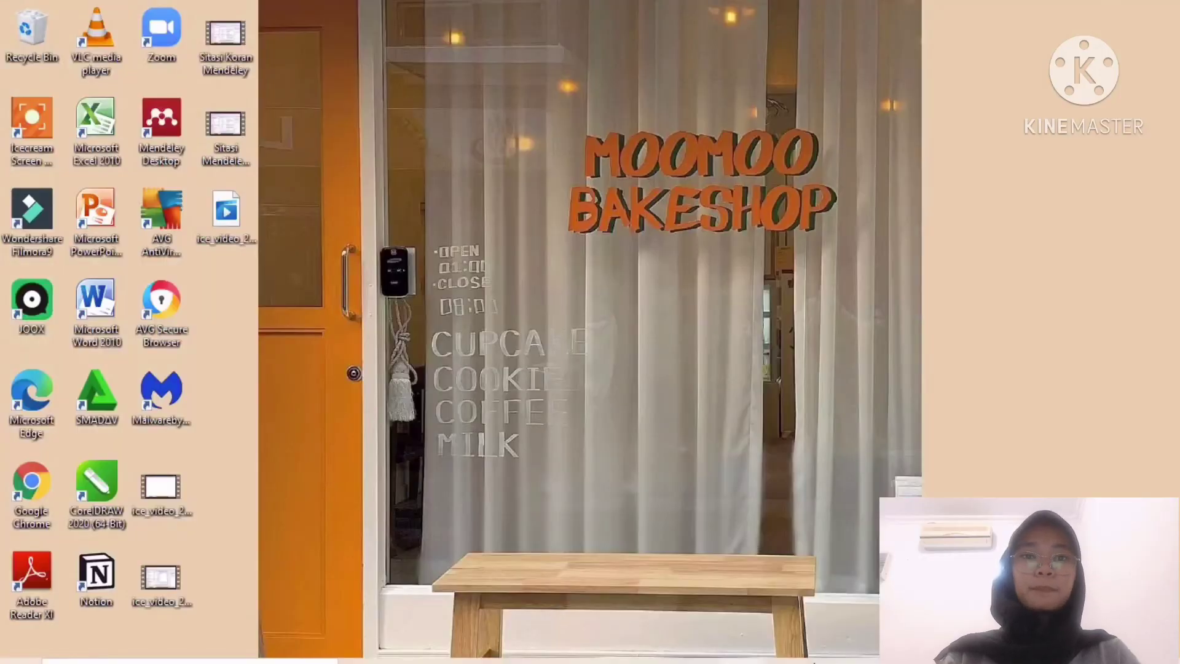
mouse_move(814, 661)
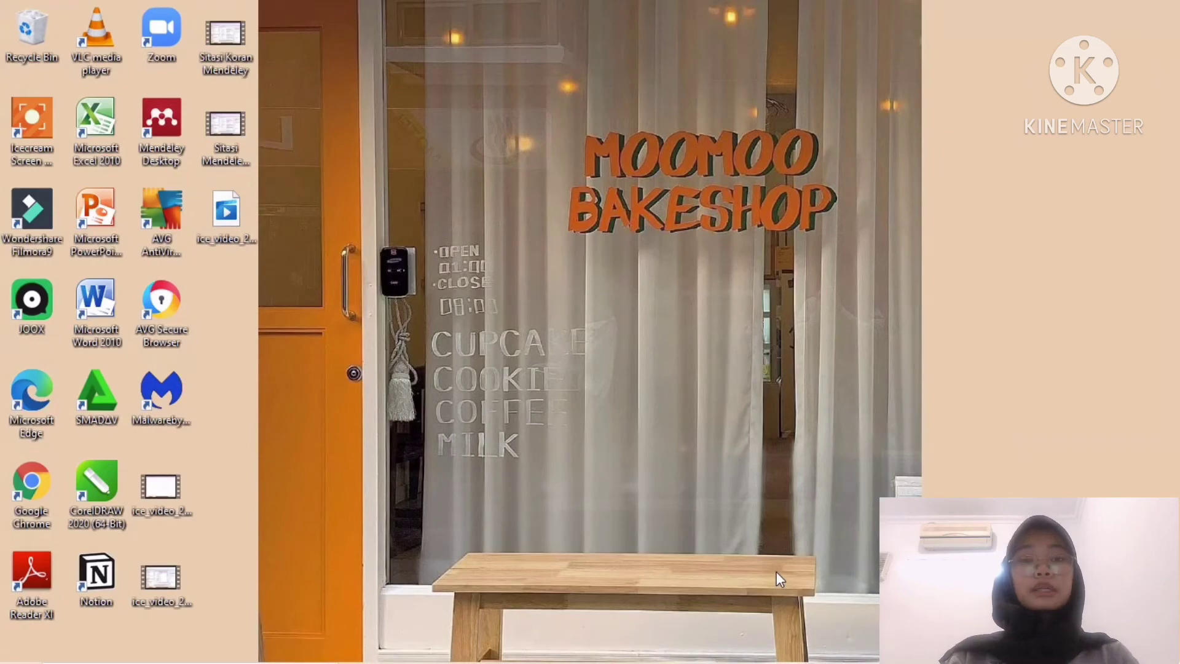
mouse_move(777, 571)
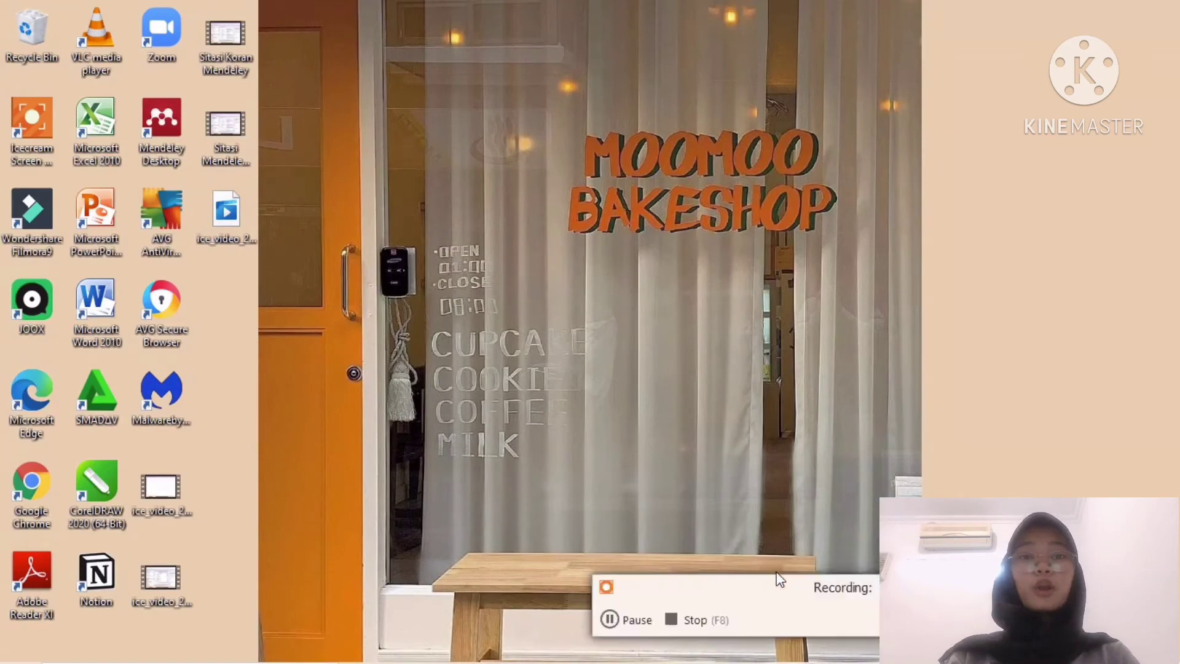
click(679, 620)
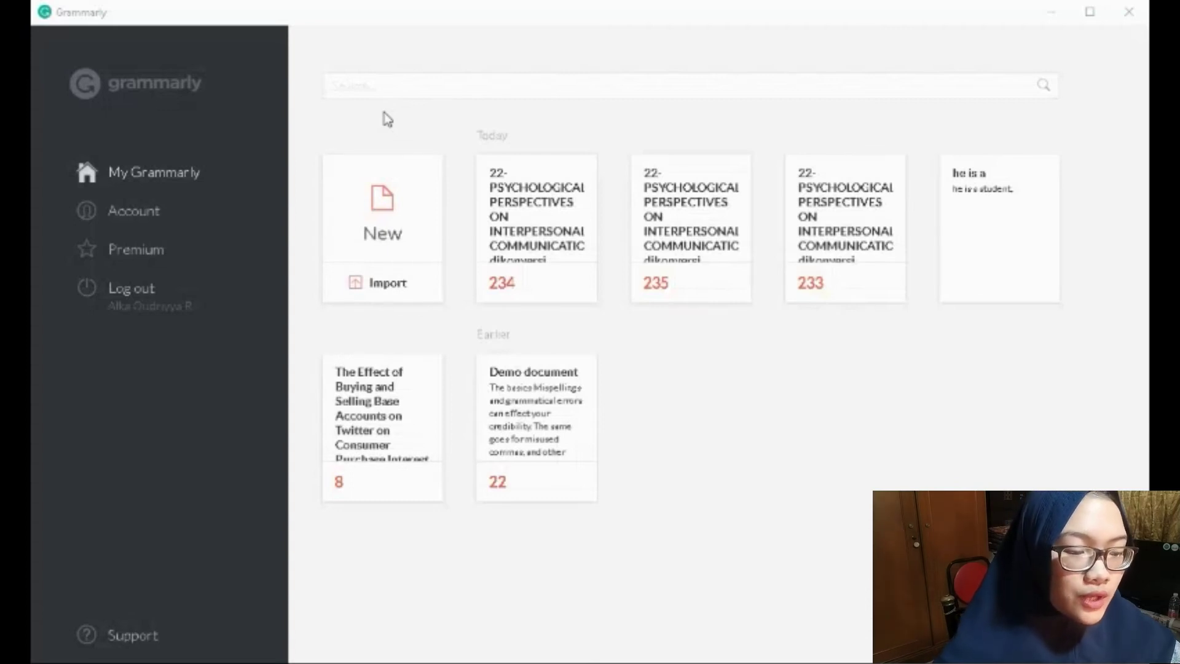
Switch to Grammarly and create a new blank document
mouse_move(560, 303)
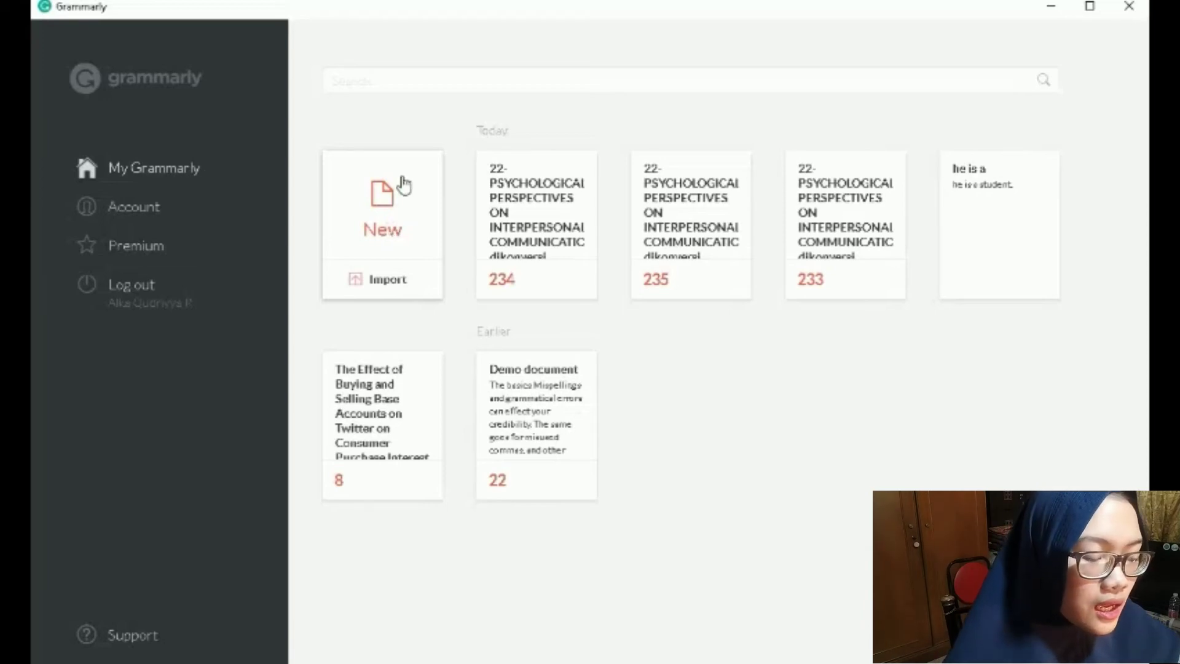
click(373, 232)
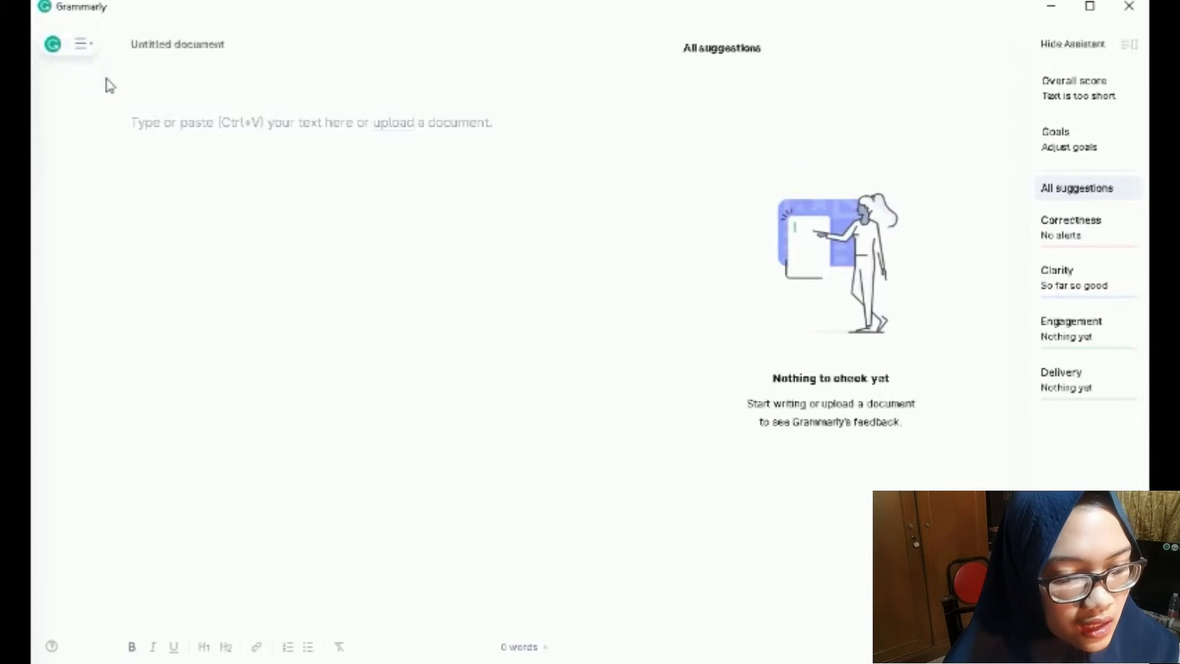
click(83, 48)
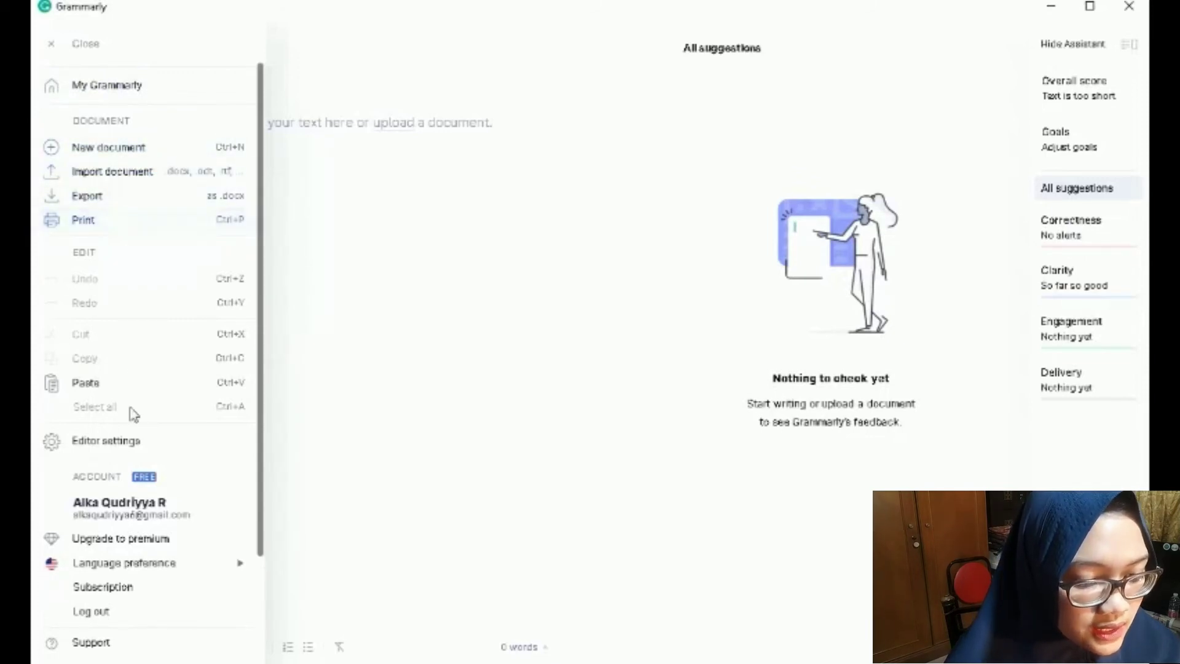
click(343, 289)
Enter "he are a student" in the document body and accept the grammar suggestion replacing "are" with "is"
click(214, 127)
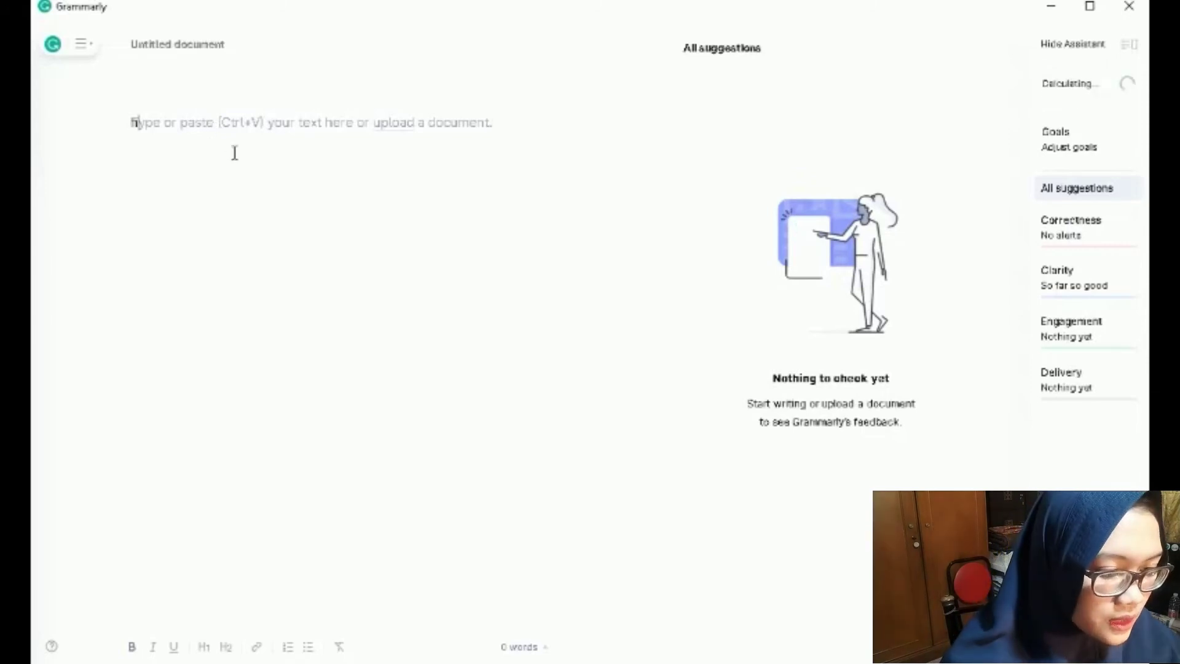
text(he are )
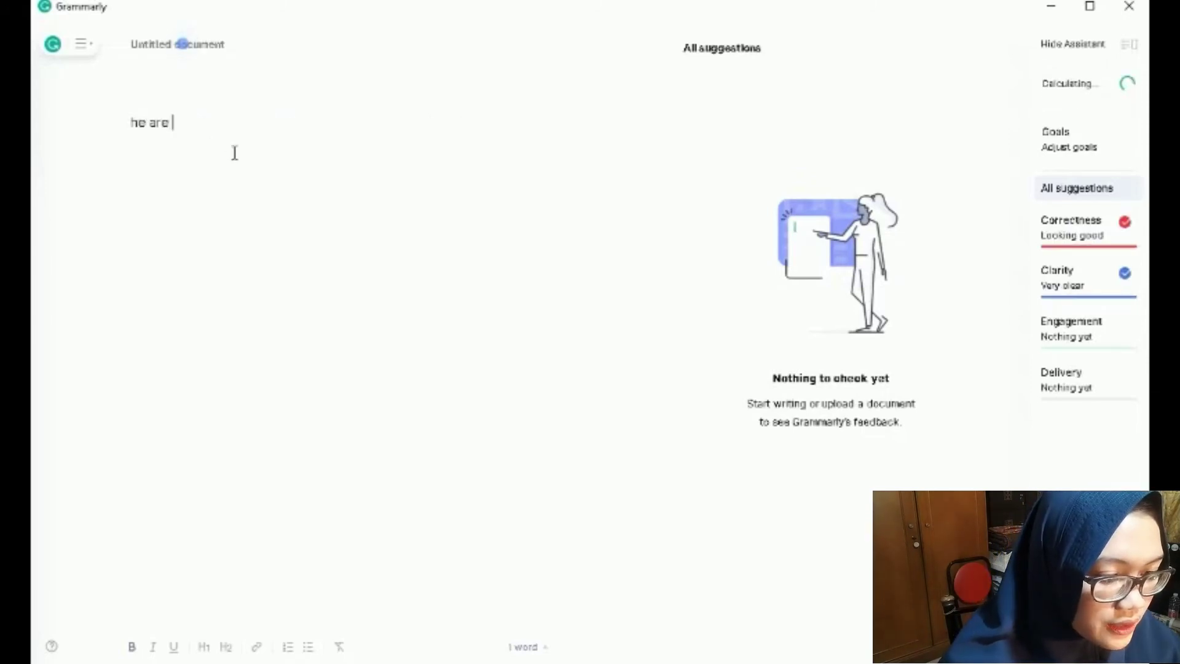
text(a student)
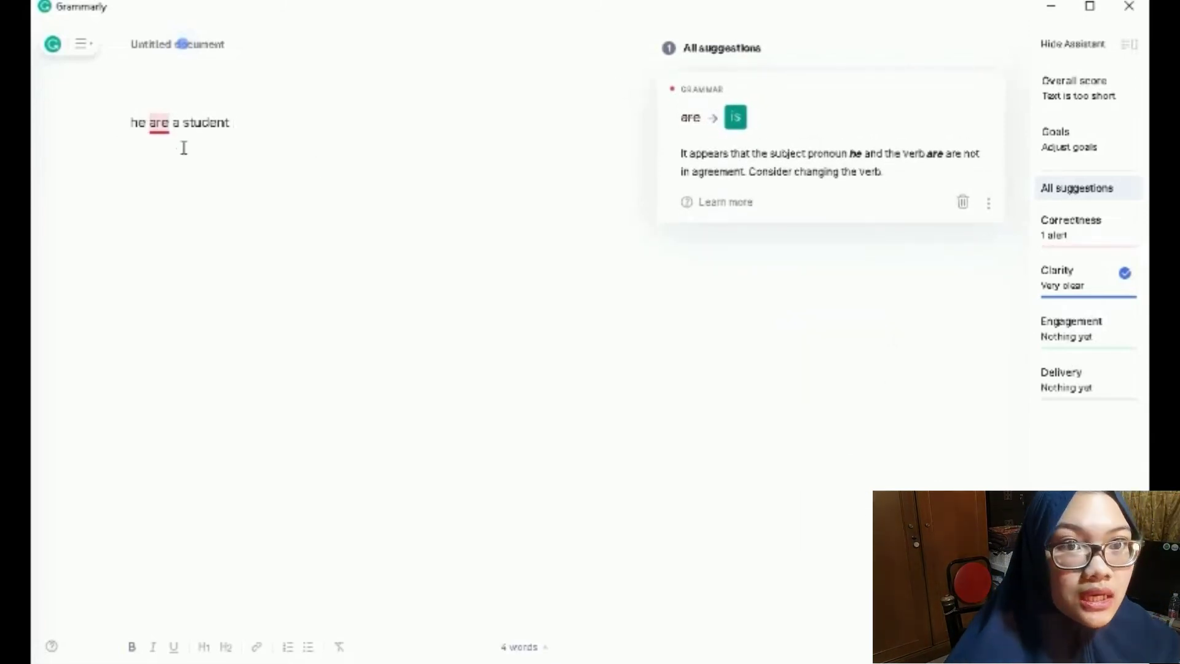
click(750, 137)
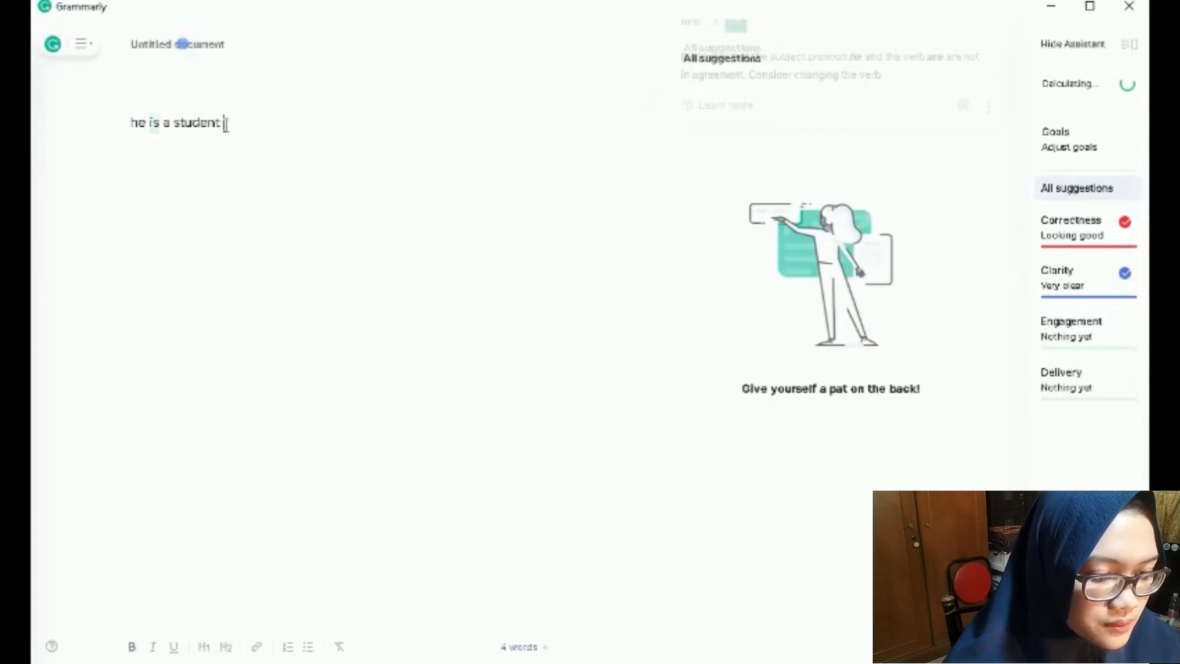
Delete the whole sample sentence from the document
key(BackSpace)
key(BackSpace)
key(BackSpace)
key(BackSpace)
key(BackSpace)
key(BackSpace)
key(BackSpace)
key(BackSpace)
key(BackSpace)
key(BackSpace)
key(BackSpace)
key(BackSpace)
key(BackSpace)
key(BackSpace)
key(BackSpace)
key(BackSpace)
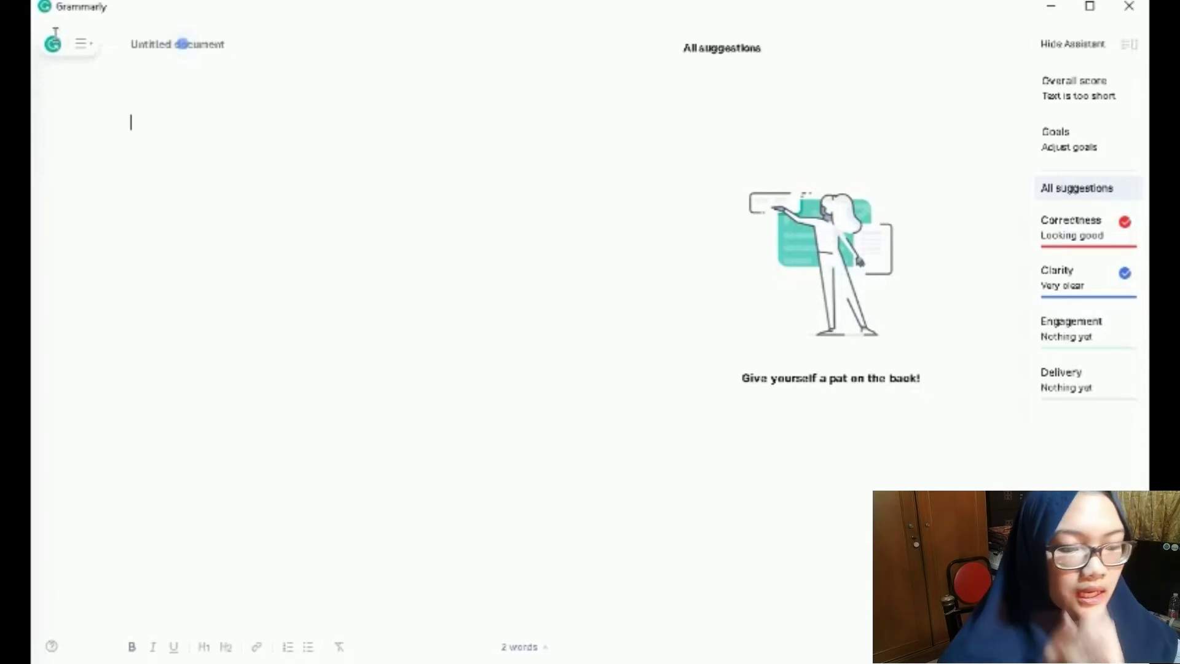
Import the 22-PSYCHOLOGICAL PERSPECTIVES ON INTERPERSONAL COMMUNICATION Word document from Downloads, dismiss the formatting notice and accept the default writing goals
click(84, 49)
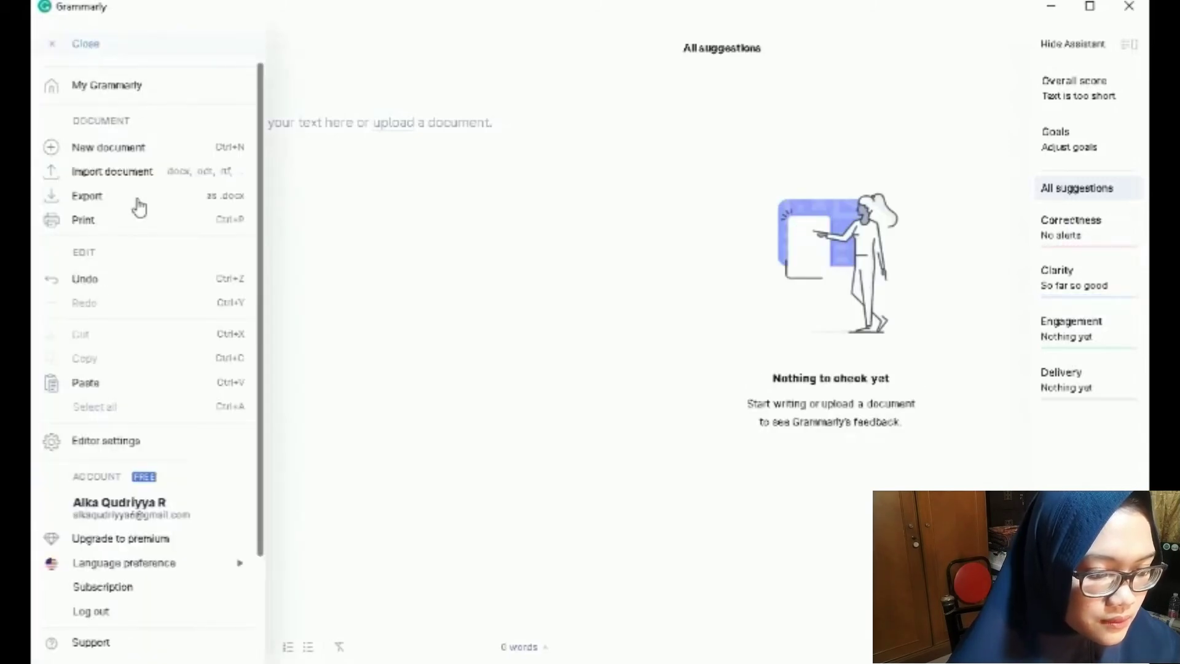
key(Escape)
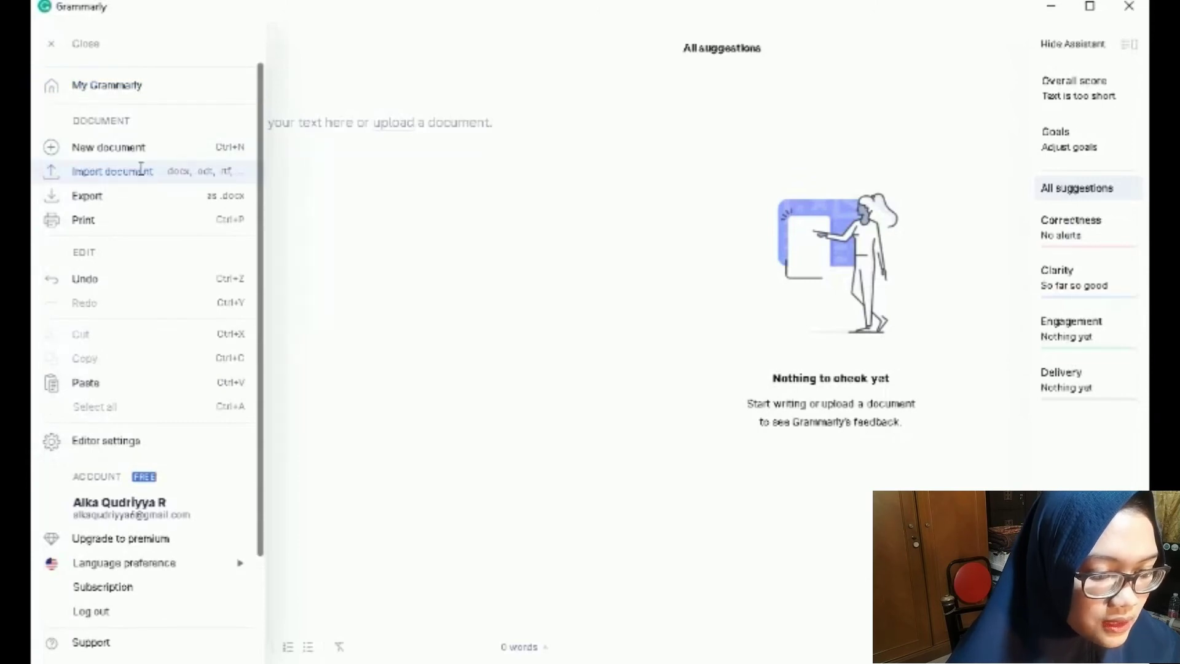
click(141, 169)
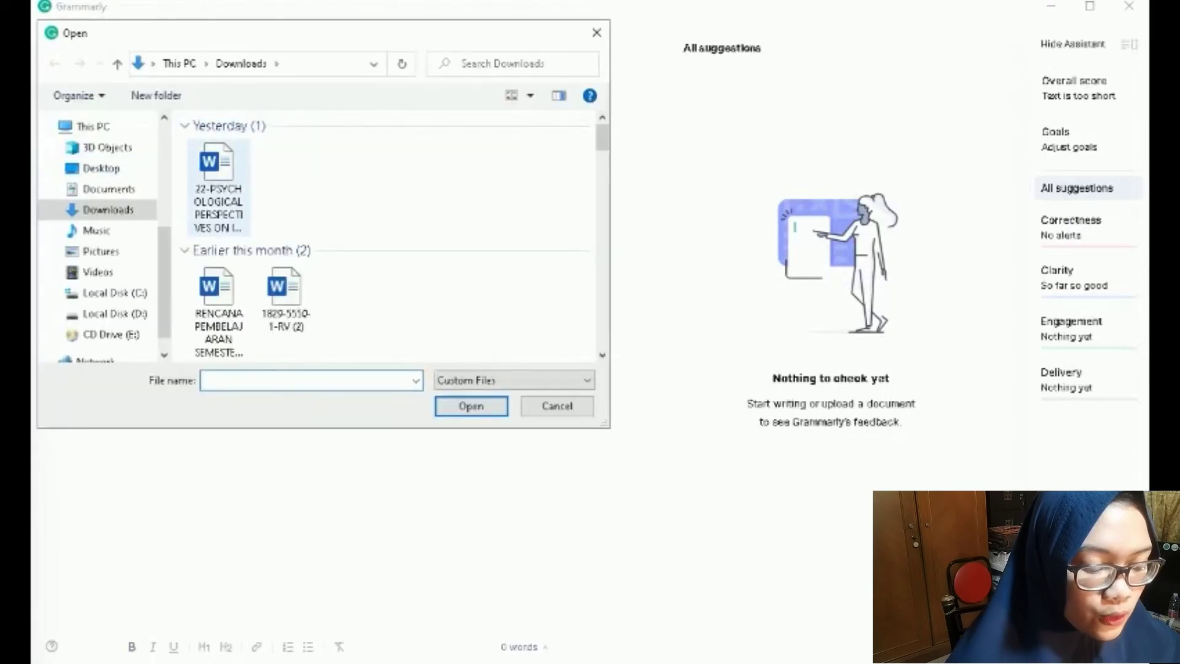
click(218, 184)
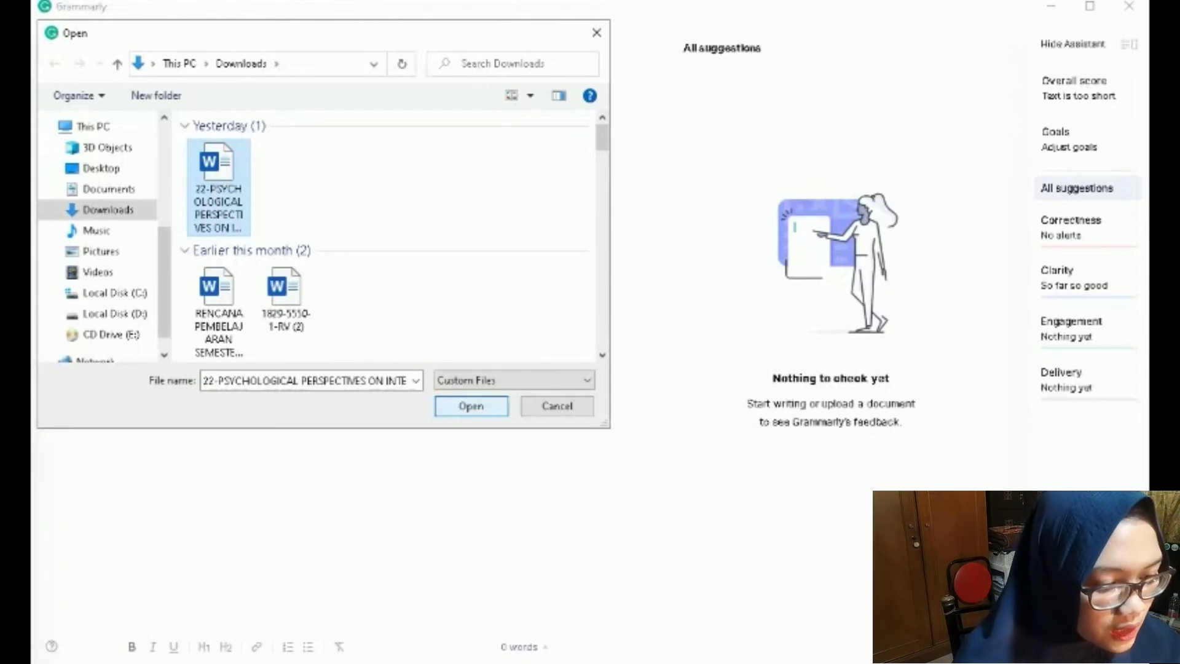
click(480, 408)
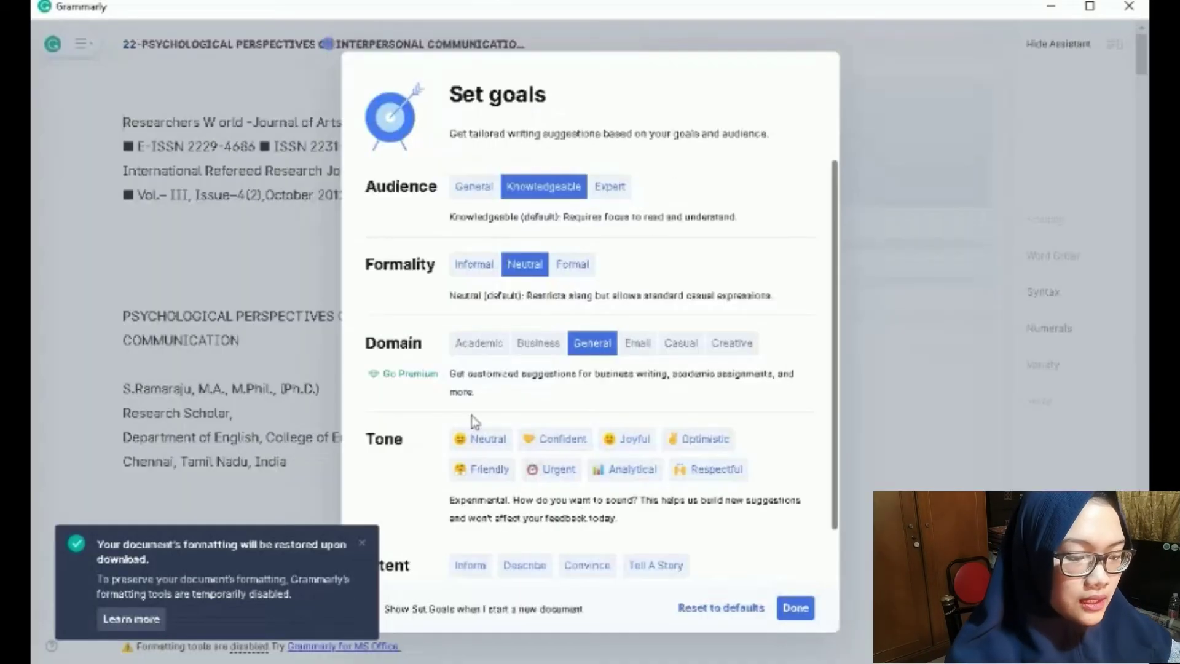
click(362, 541)
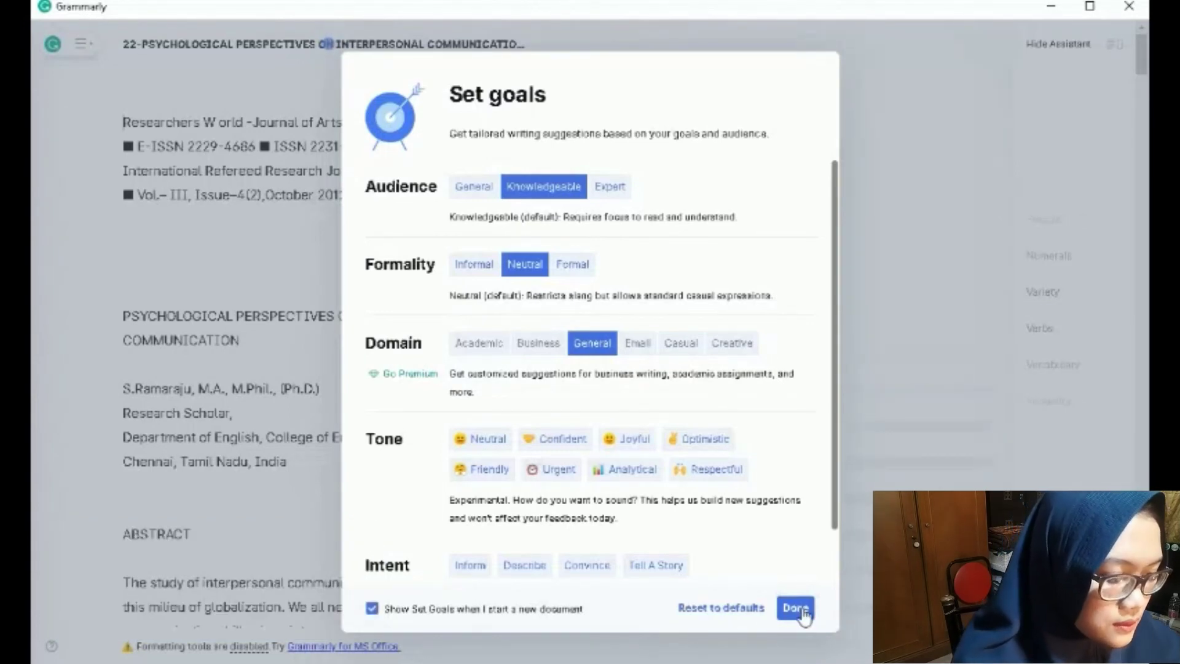
click(781, 609)
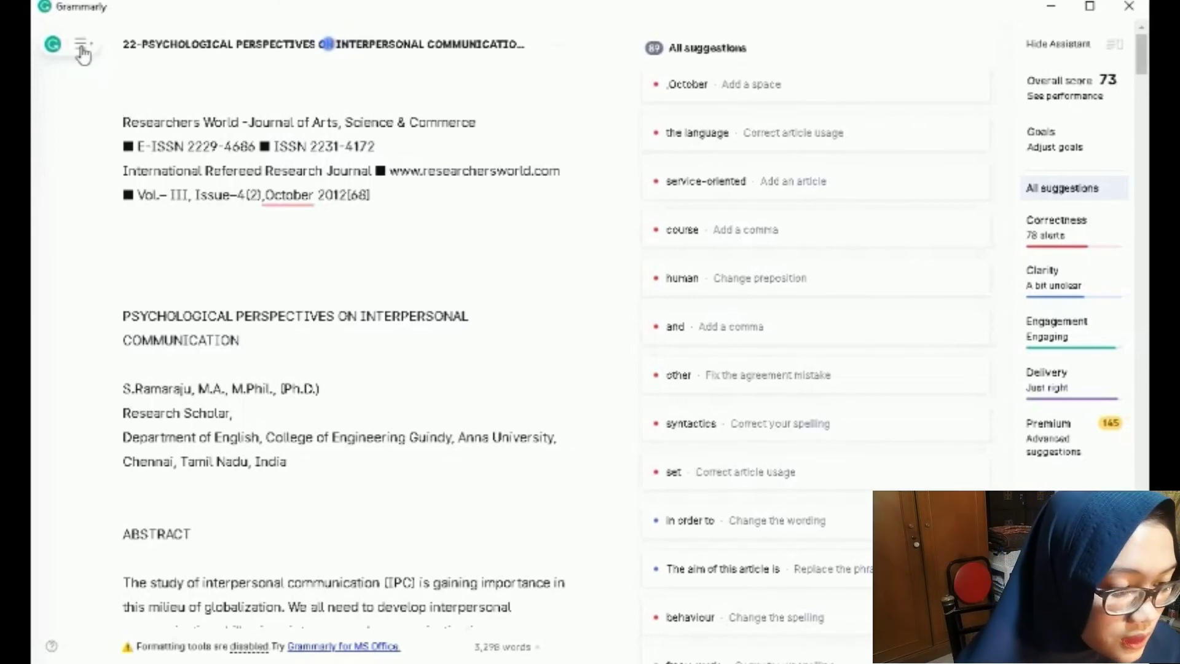
Export the checked document to Downloads, adding "revis" to the end of the suggested file name
click(82, 50)
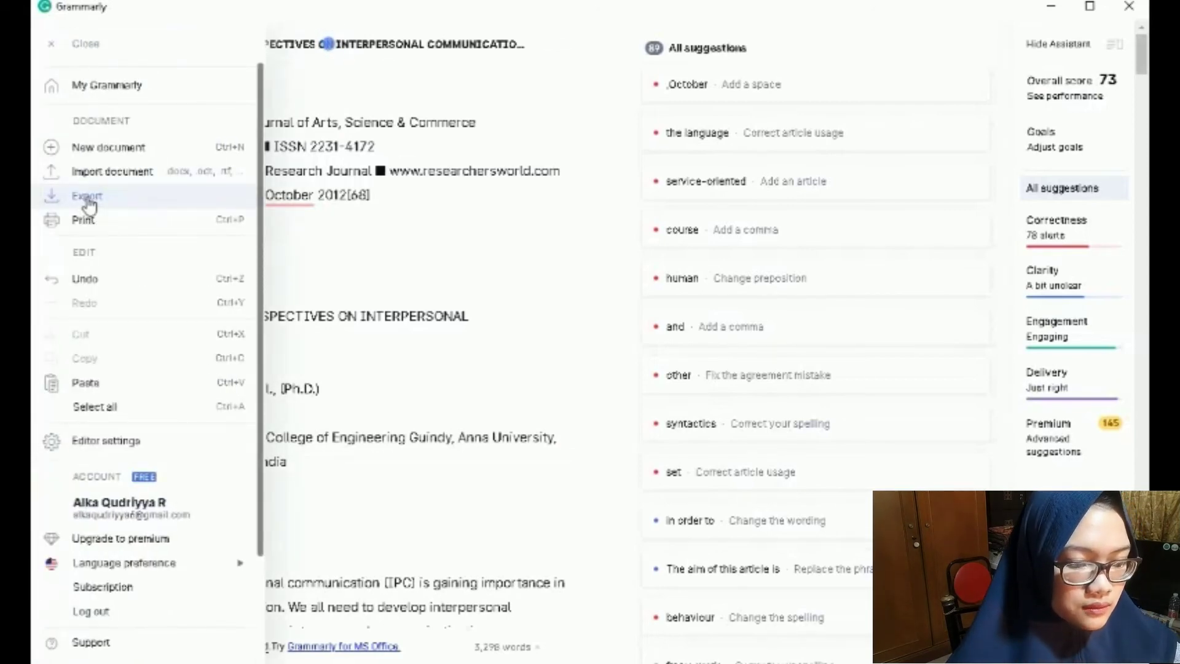
click(87, 200)
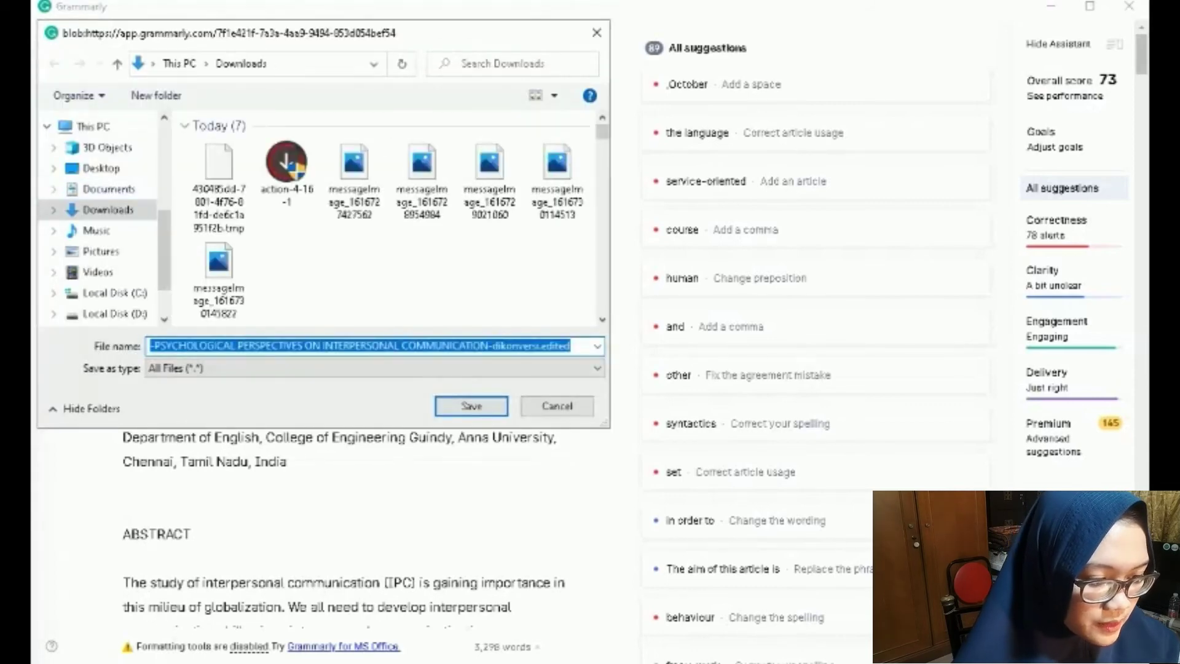
key(End)
text(revis)
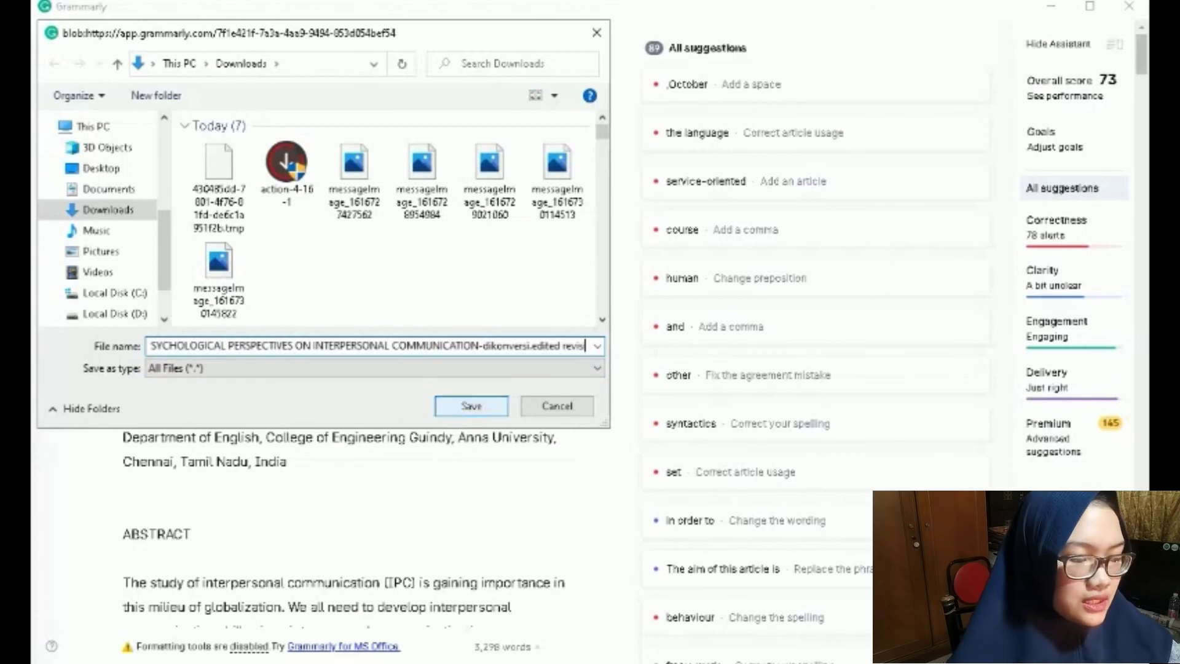
click(474, 410)
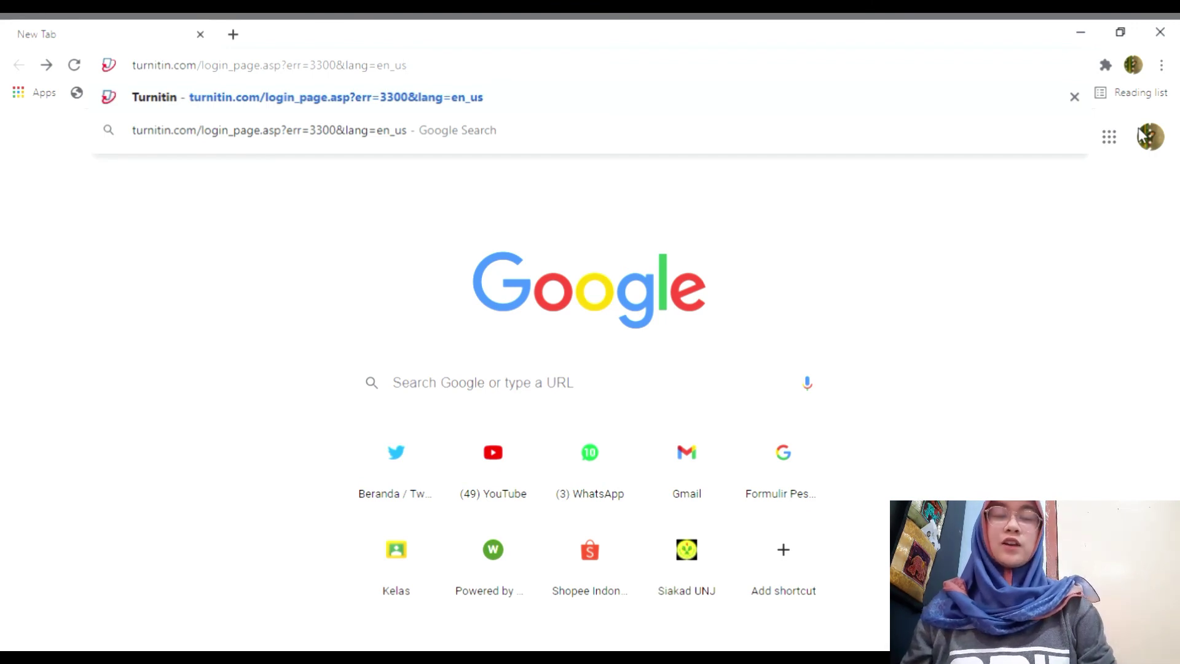
Open the Turnitin login page in Chrome, enter the account e-mail and password, and log in
key(Return)
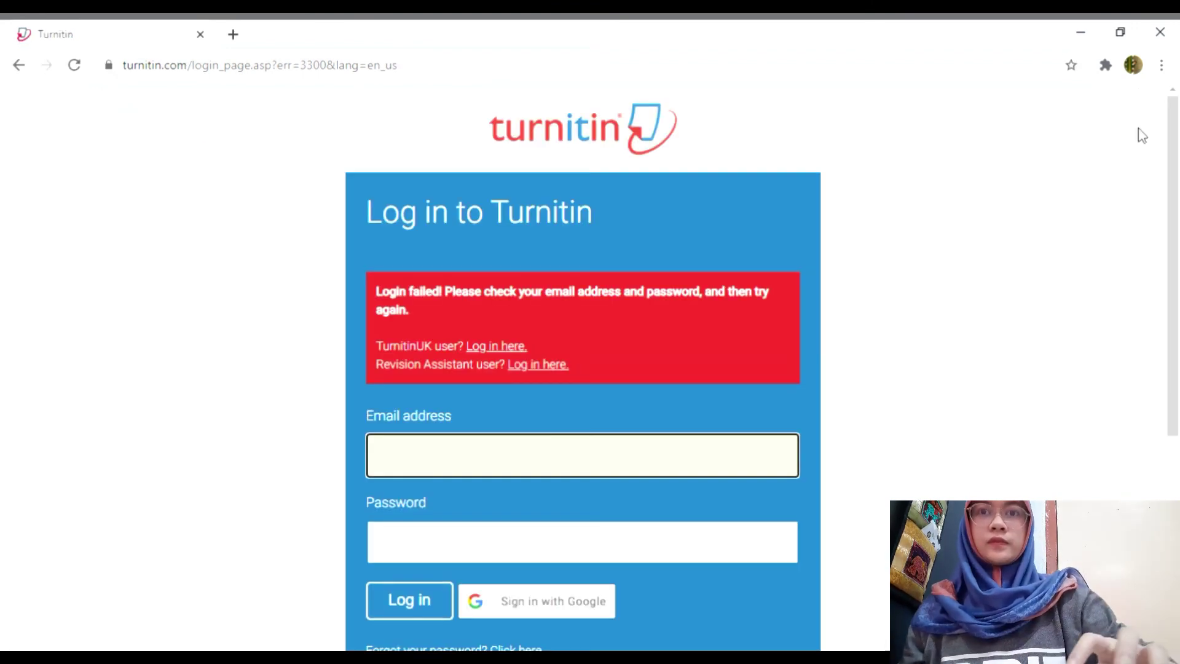
key(ctrl+v)
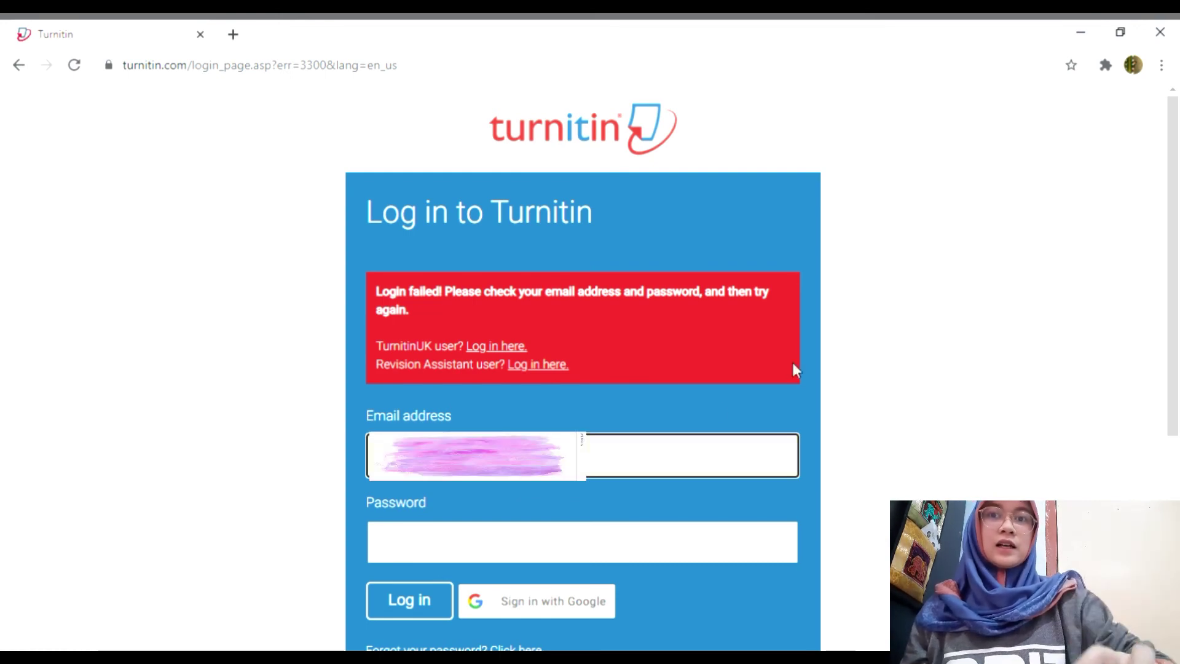
click(582, 554)
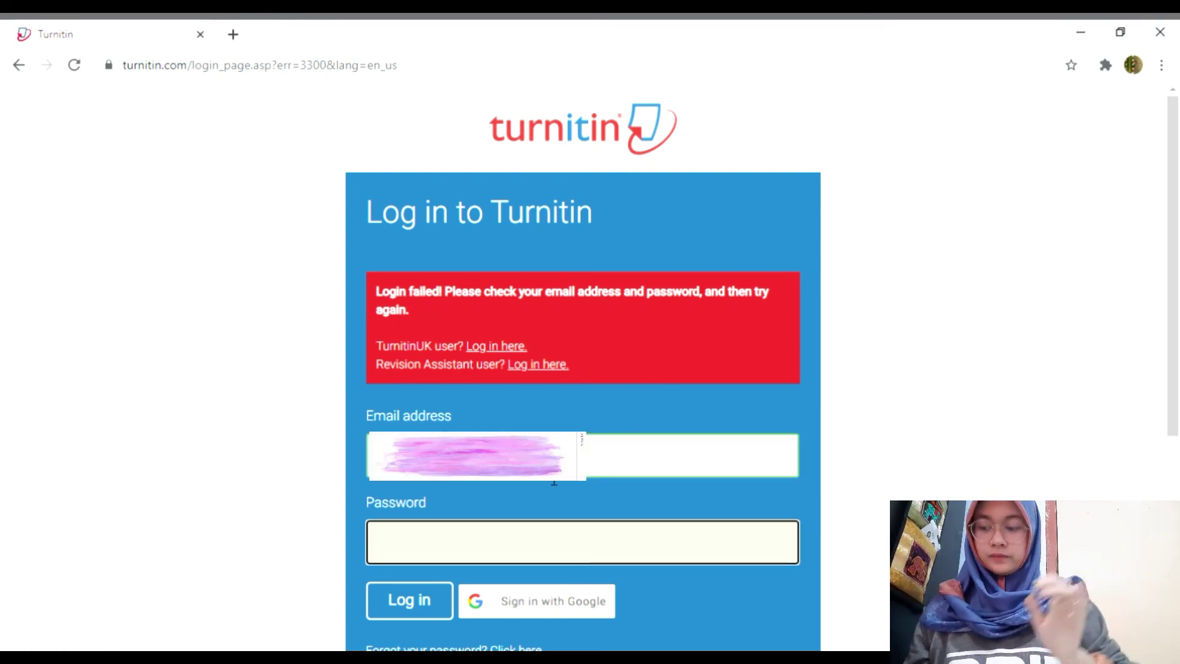
text(•••••••••)
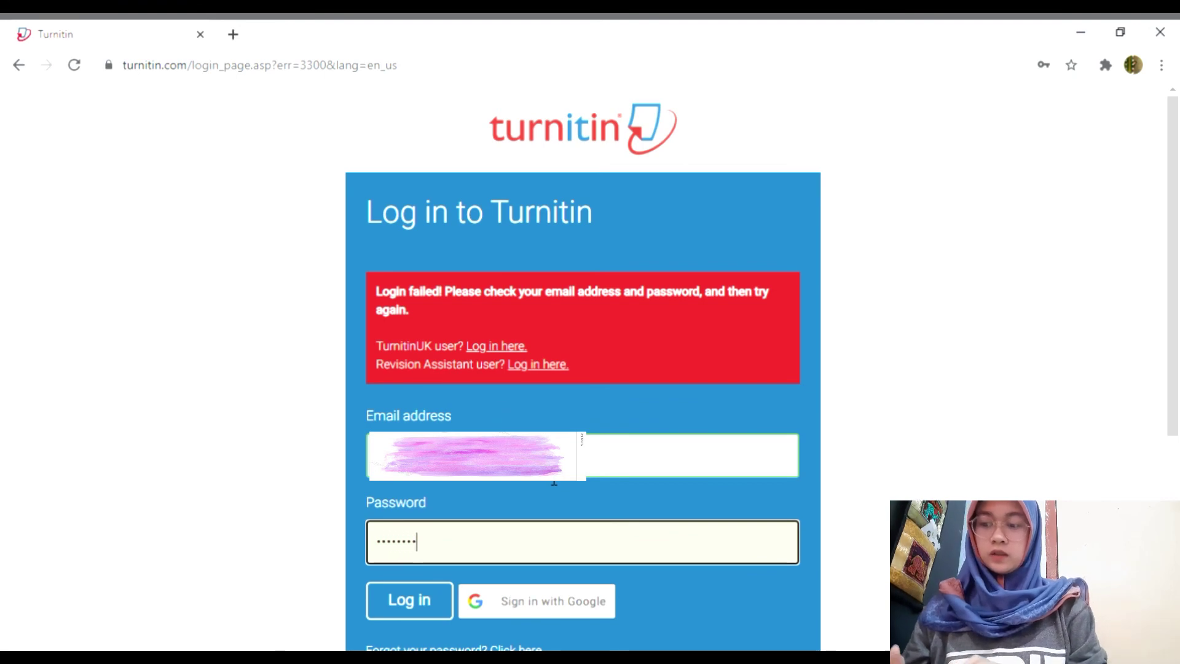
key(Return)
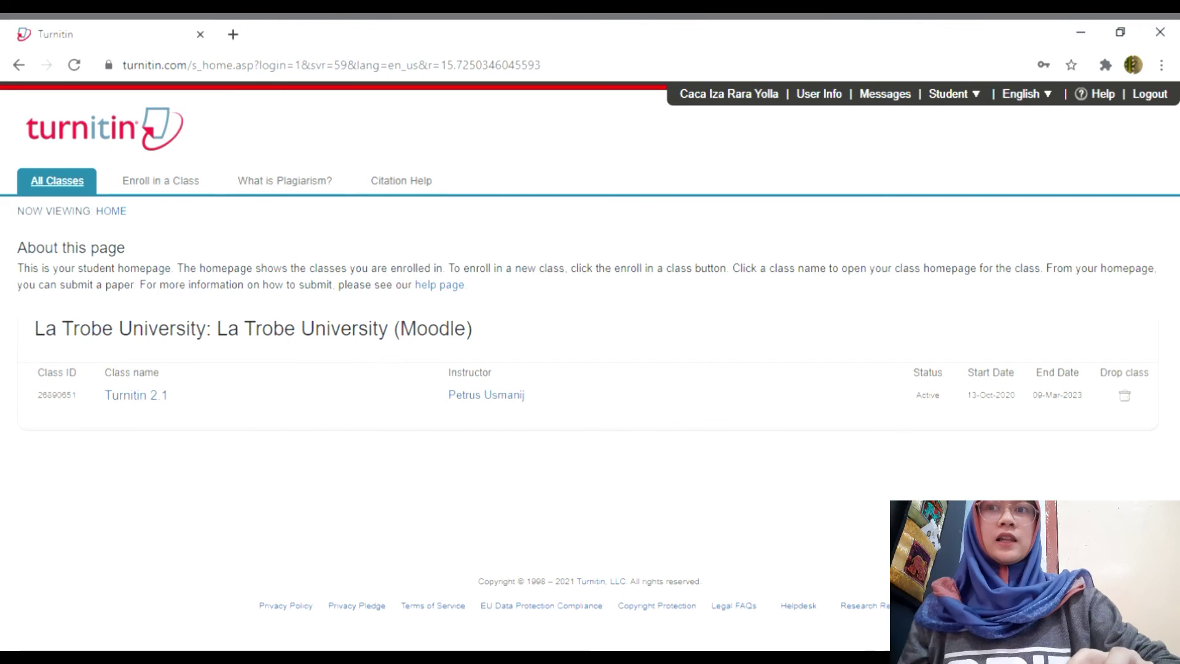
Open the Turnitin 2.1 class and start a submission for the Cek 2 assignment
click(136, 396)
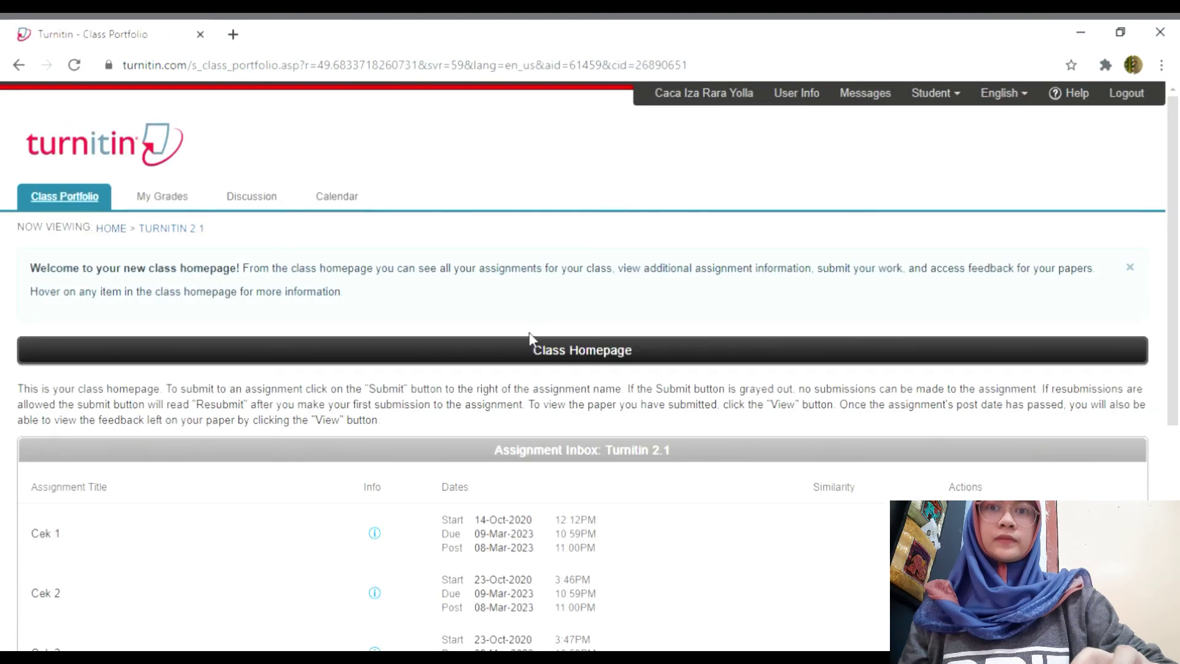
scroll(566, 329, down, 6)
scroll(566, 328, down, 1)
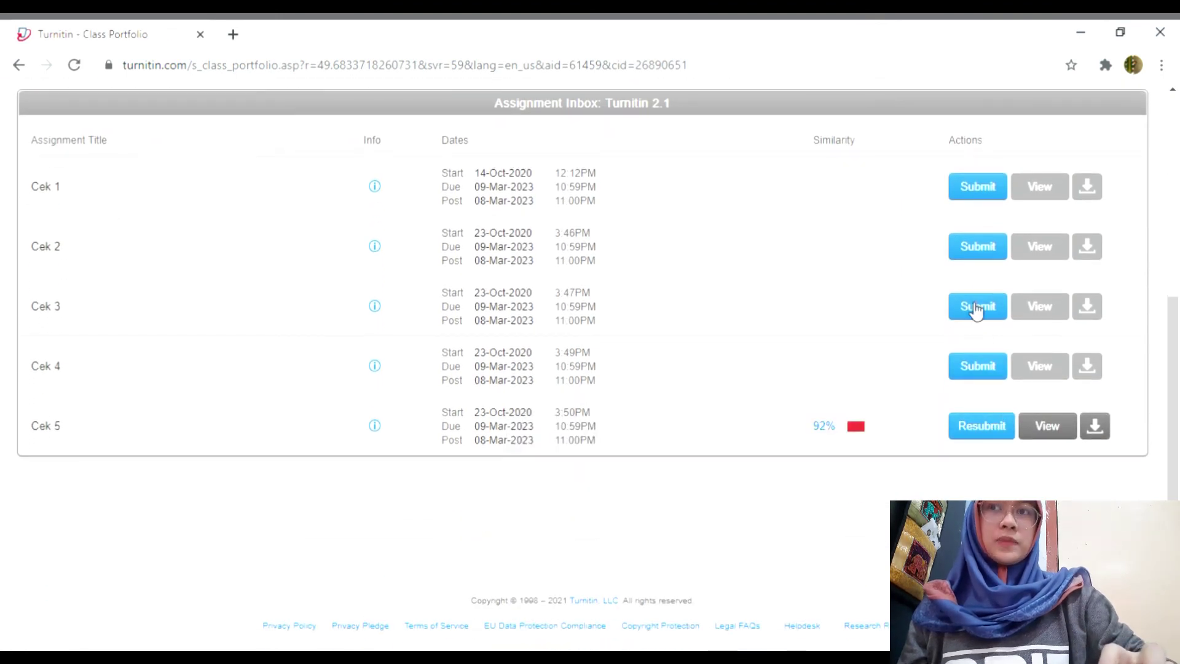
click(983, 246)
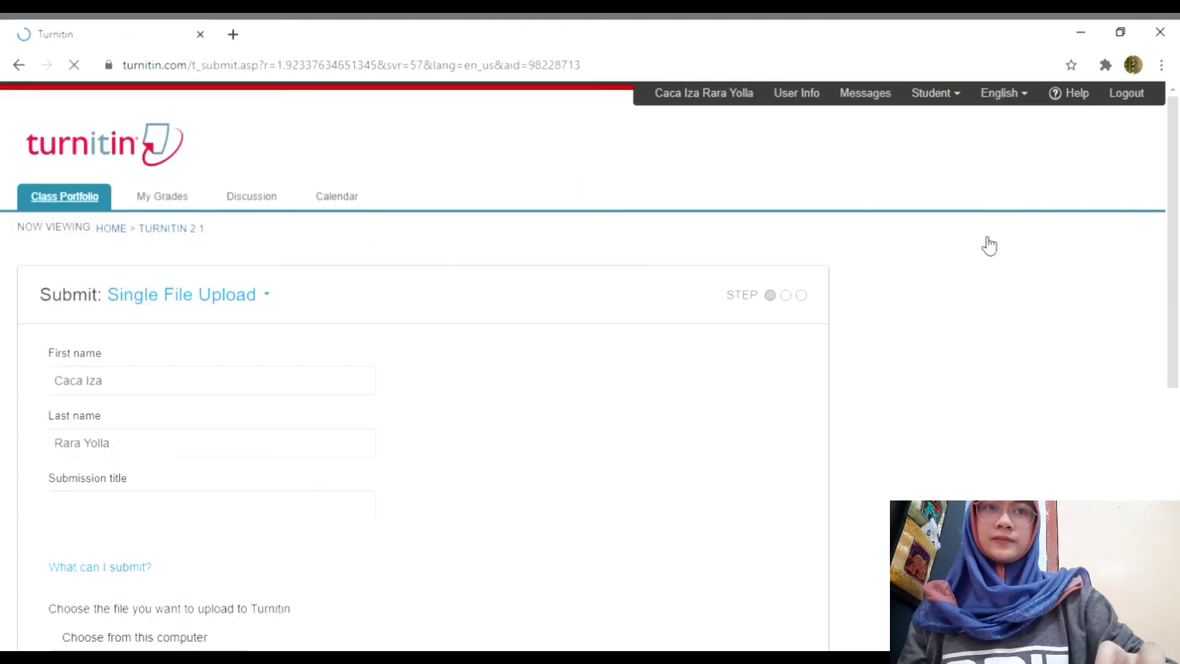
Set the submission title to Test, leaving the prefilled first and last names as they are
scroll(258, 440, down, 3)
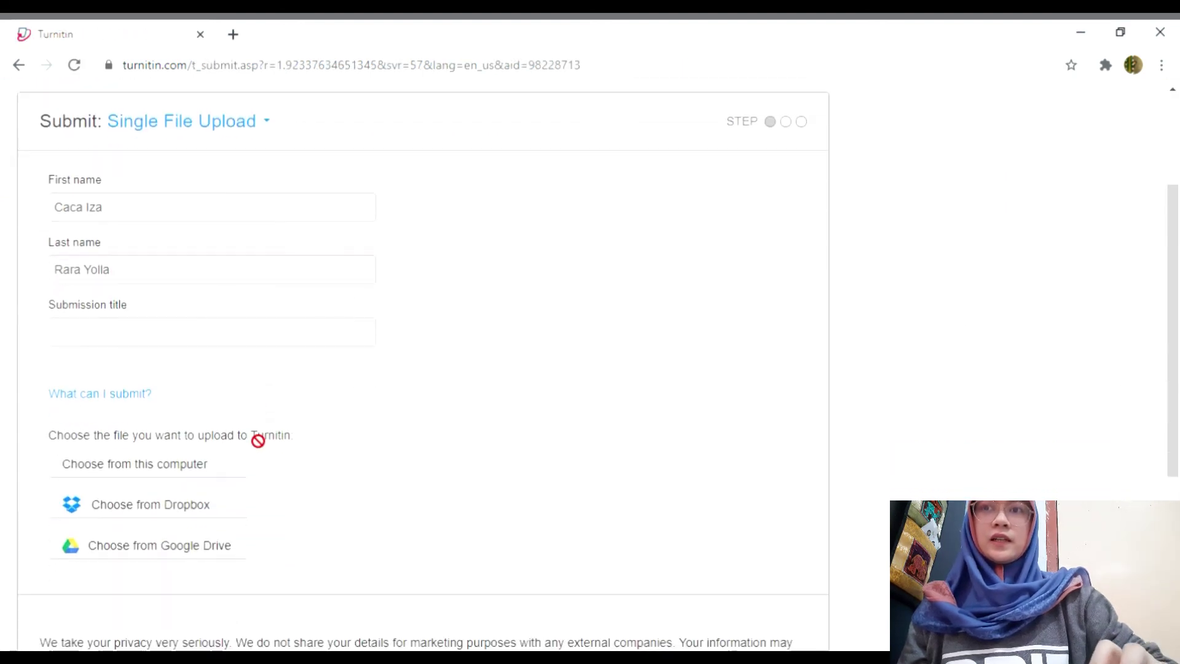
click(226, 337)
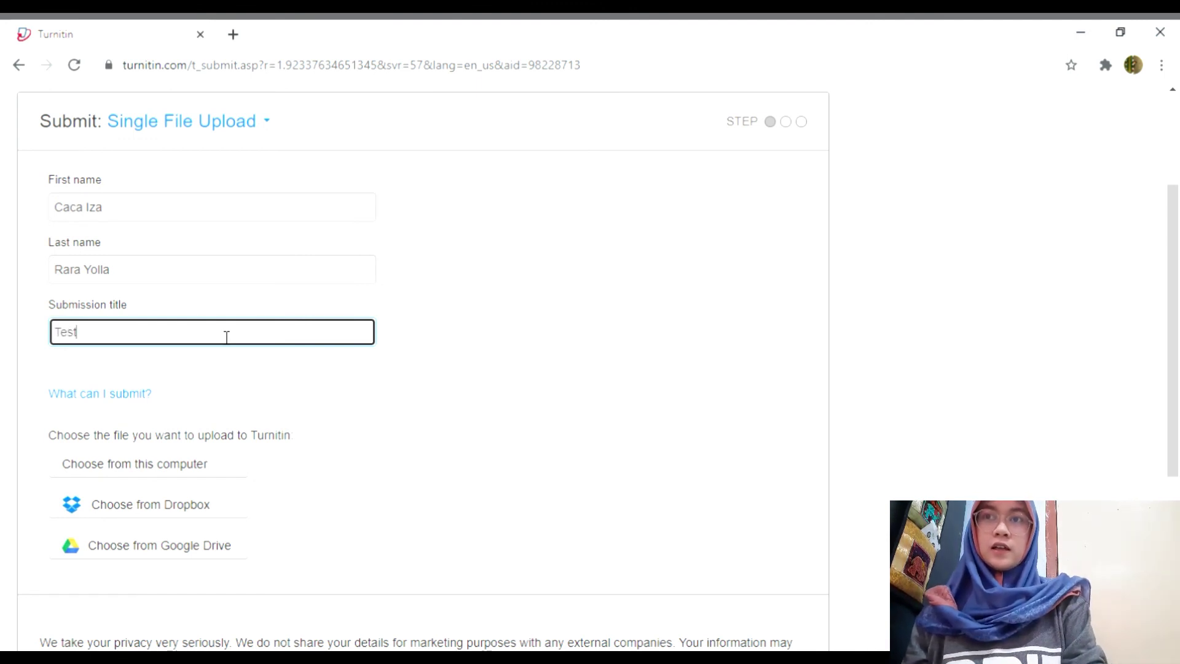
click(318, 216)
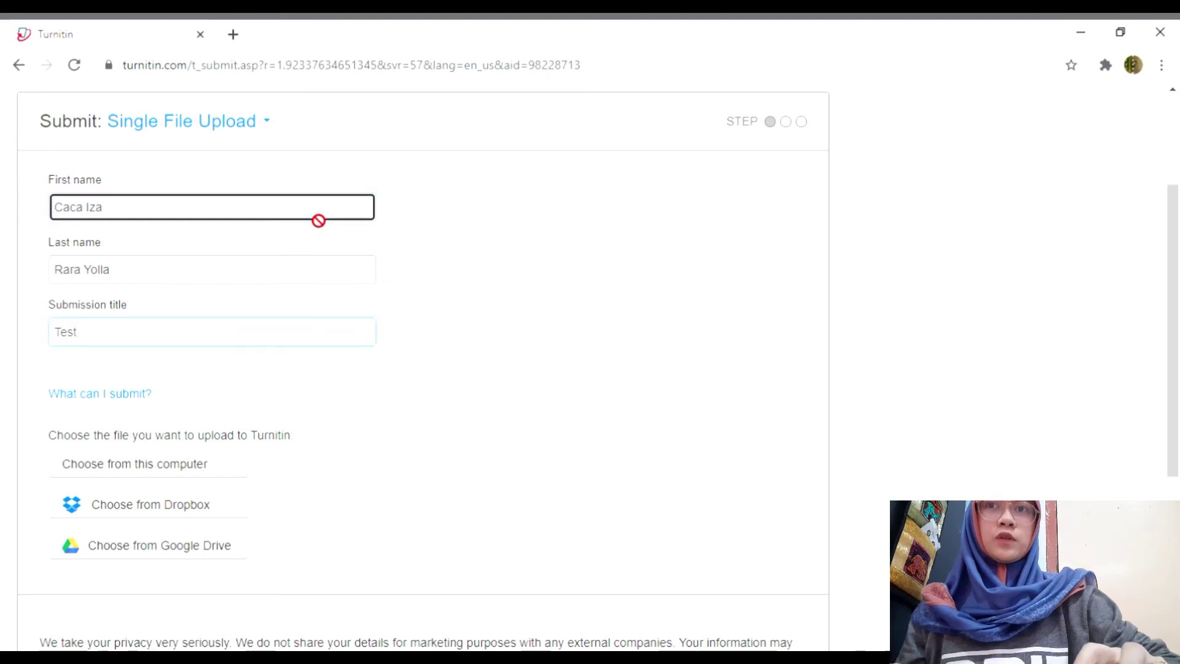
click(284, 279)
Choose the file Jurnal Cek Turnitin.pdf from this computer and upload it
scroll(247, 350, down, 3)
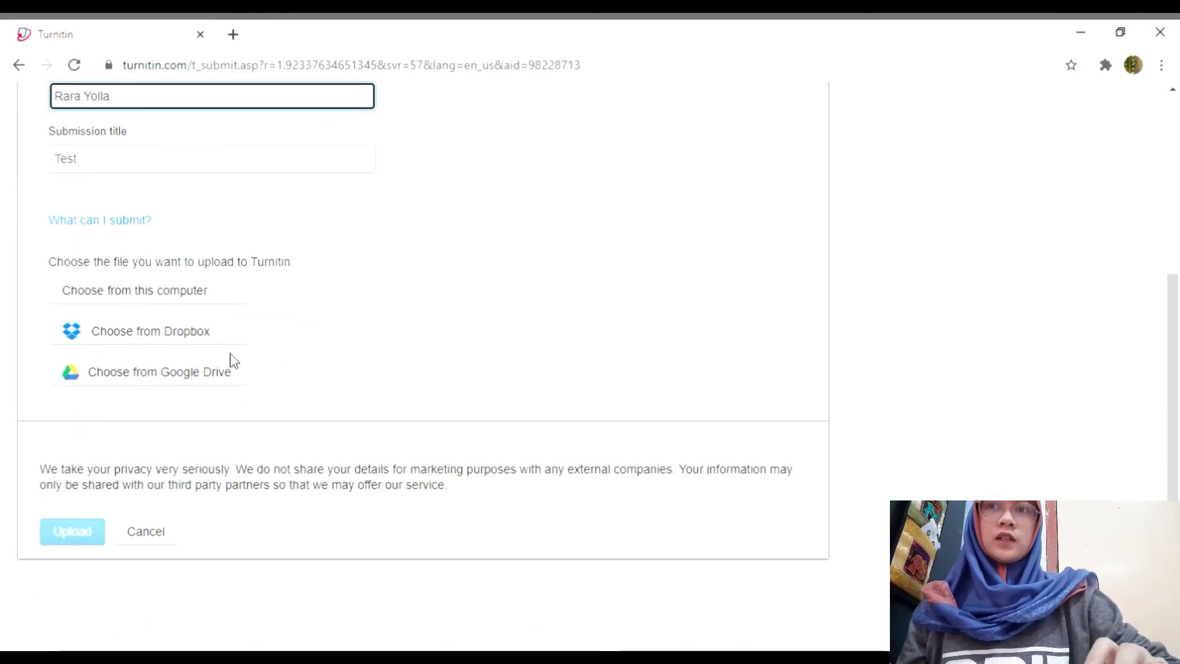
click(215, 306)
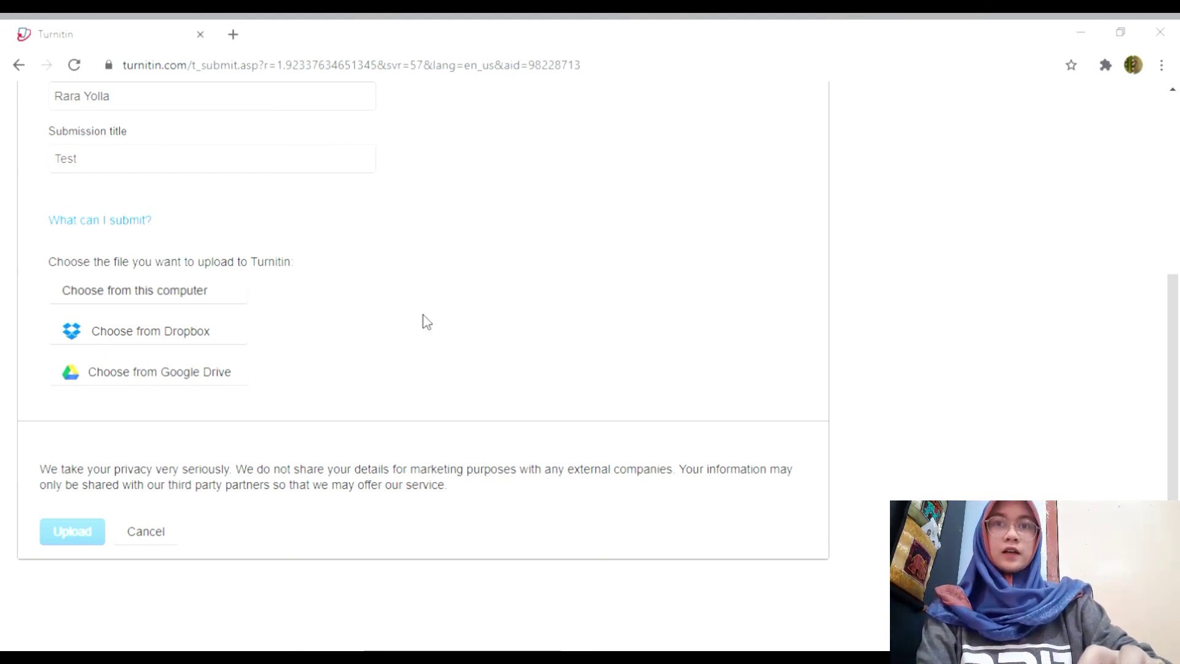
key(Return)
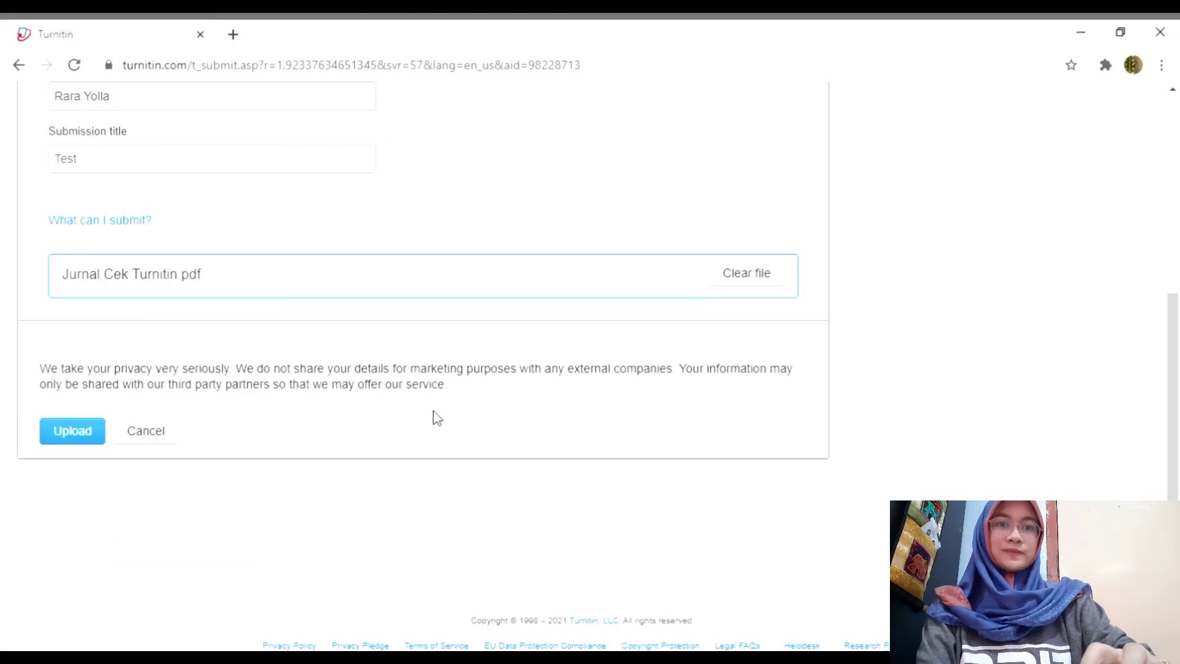
click(84, 431)
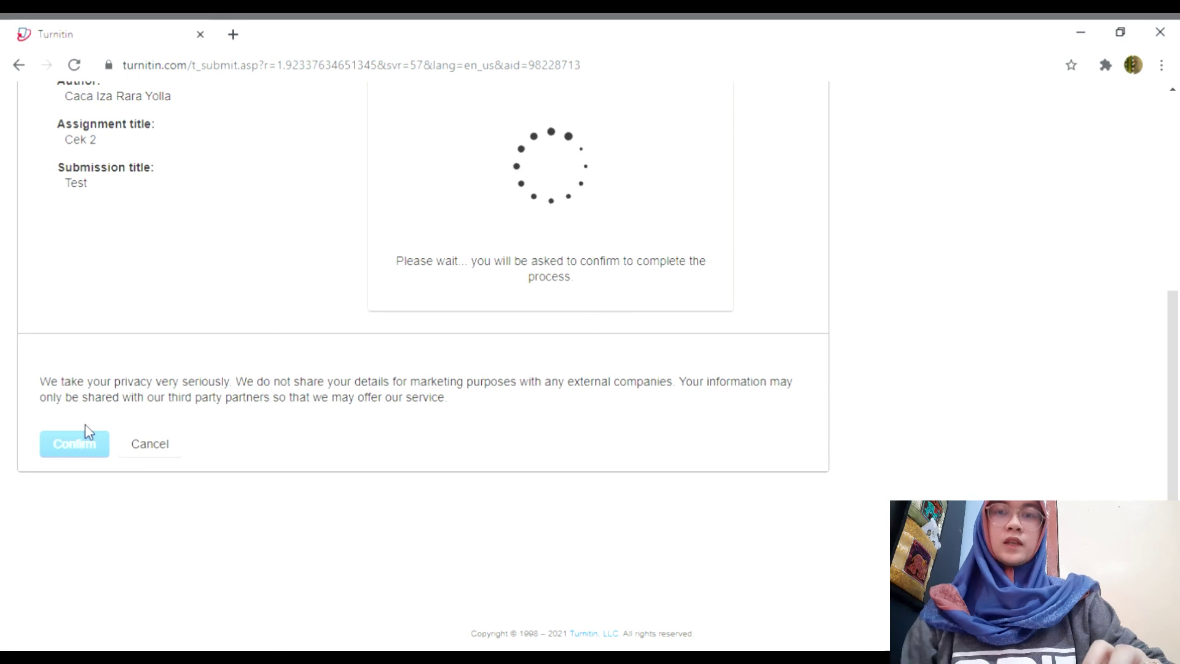
Review the details of Jurnal Cek Turnitin.pdf, confirm its submission to Cek 2, and look over the digital receipt
scroll(348, 362, up, 1)
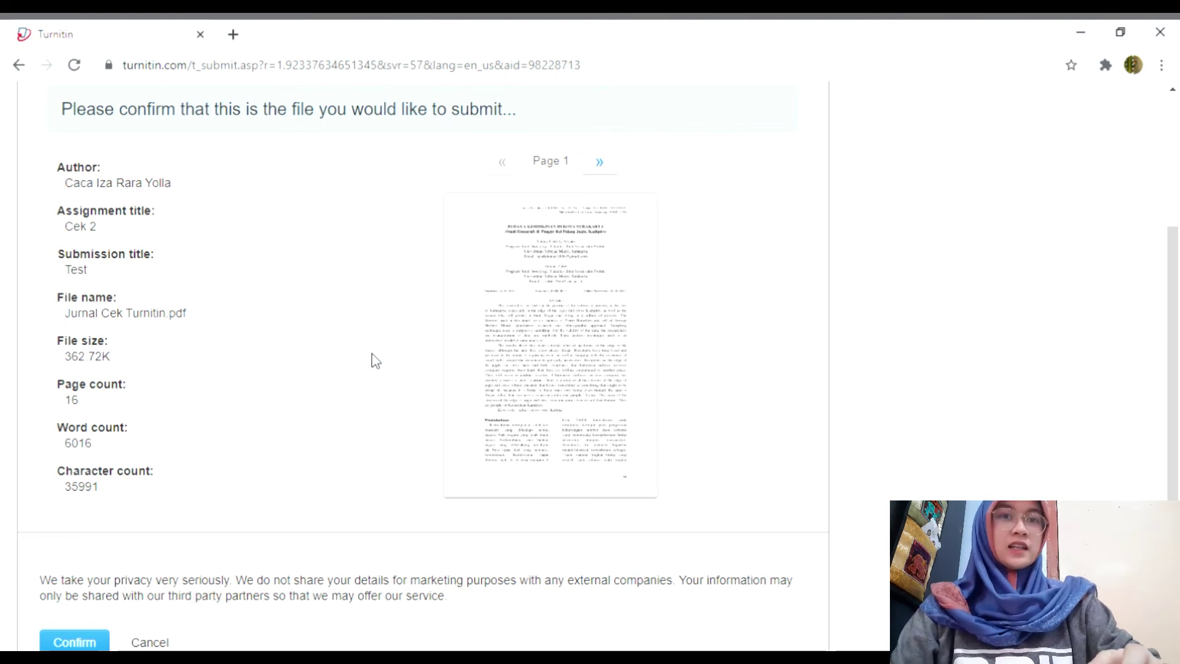
scroll(376, 360, down, 3)
scroll(375, 361, up, 1)
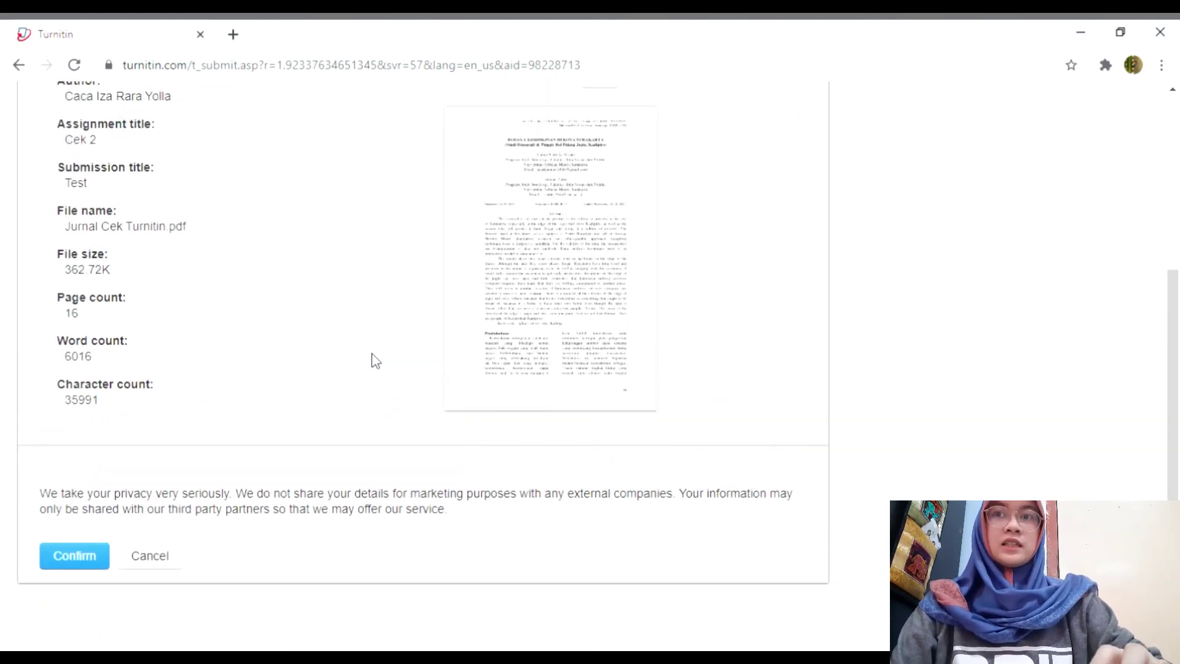
click(75, 565)
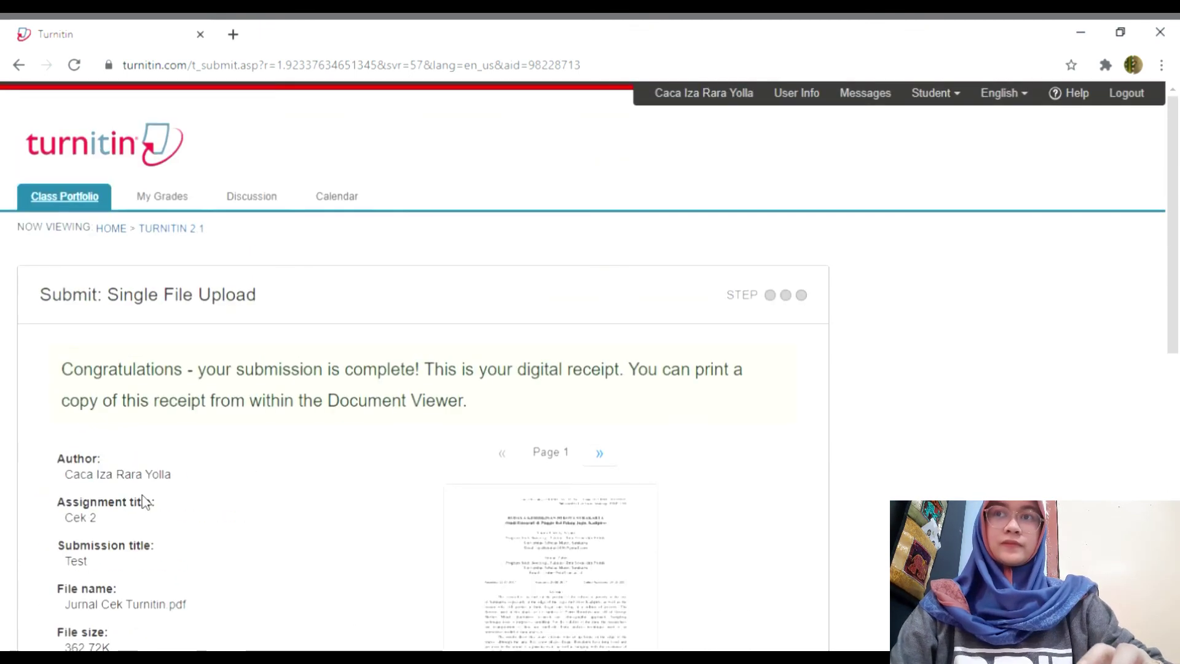
scroll(145, 501, down, 1)
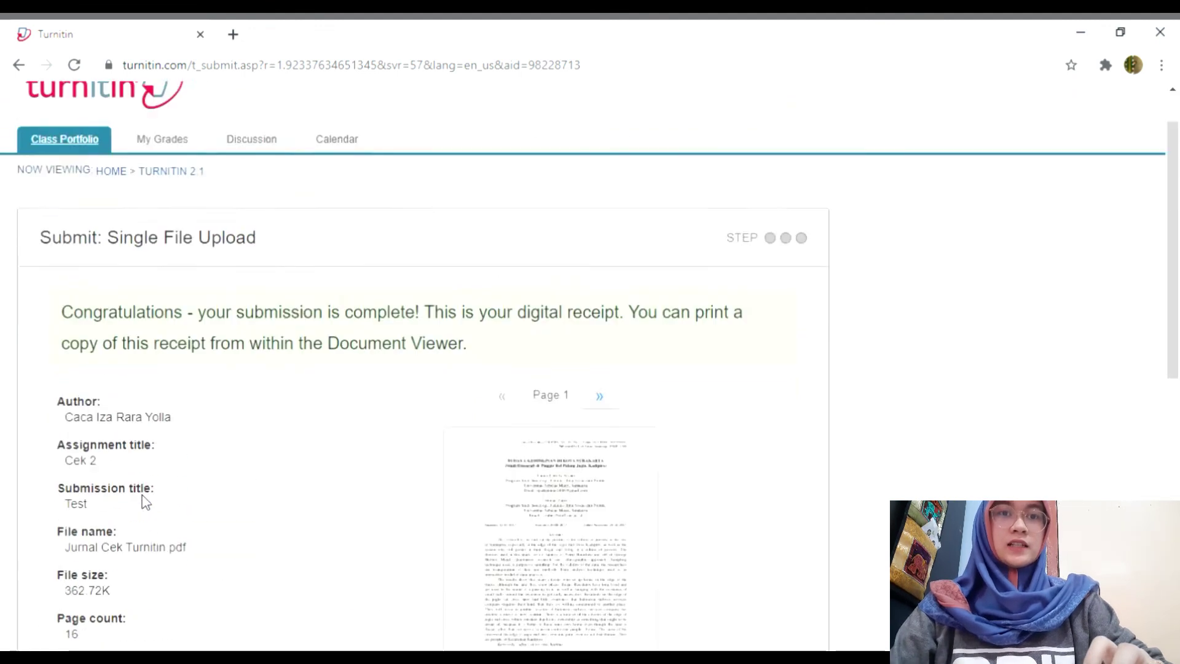
scroll(143, 430, up, 1)
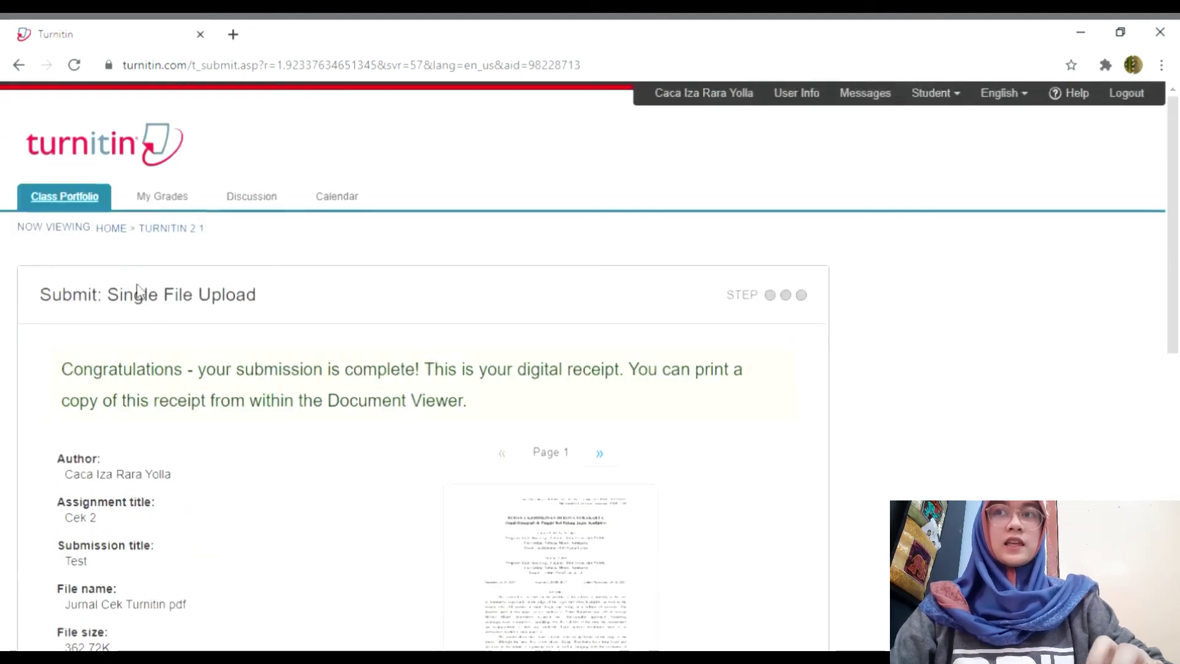
Return to the Turnitin 2.1 class homepage and check the similarity status of the Cek 2 assignment
click(85, 208)
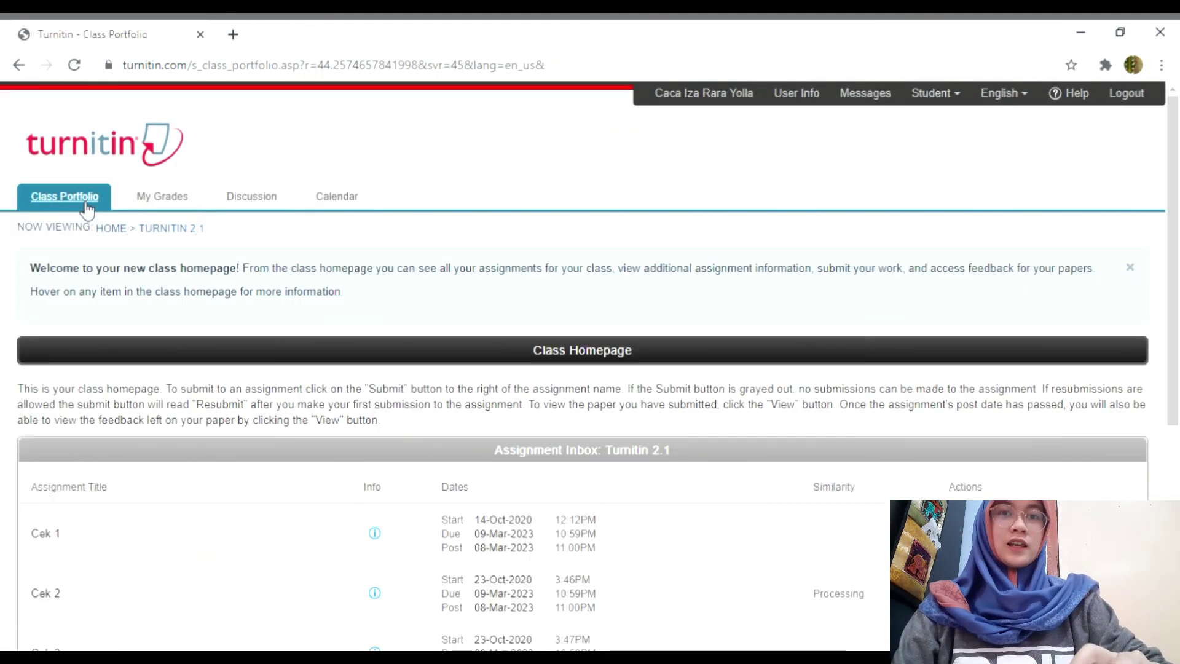
scroll(518, 295, down, 6)
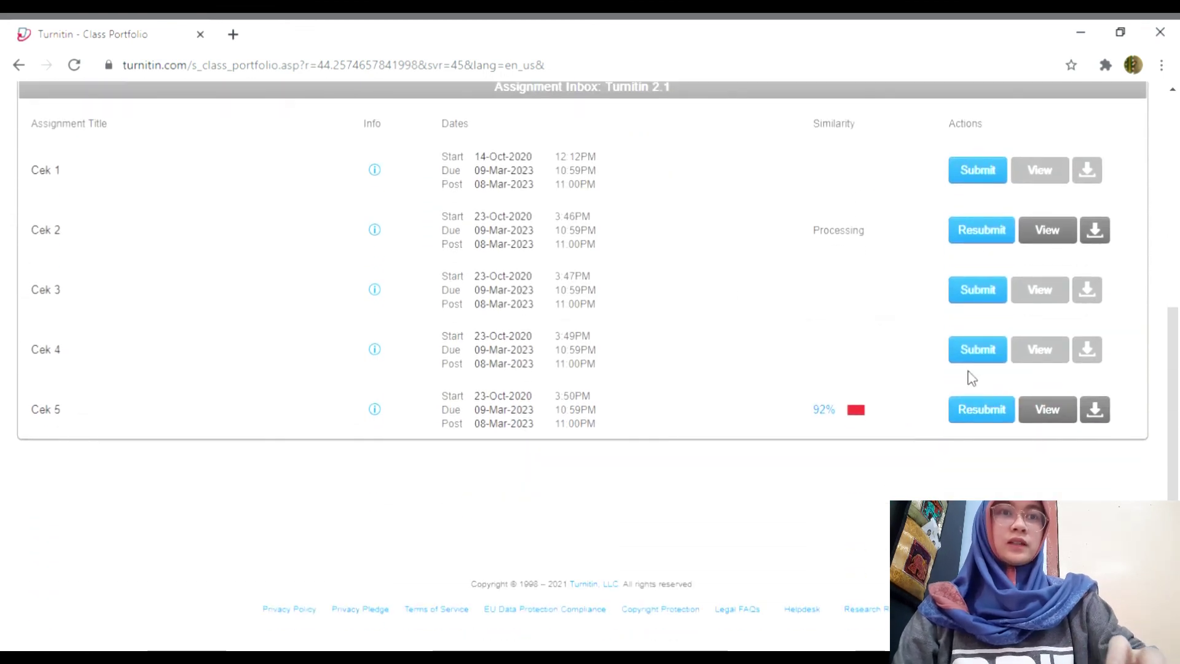
mouse_move(850, 420)
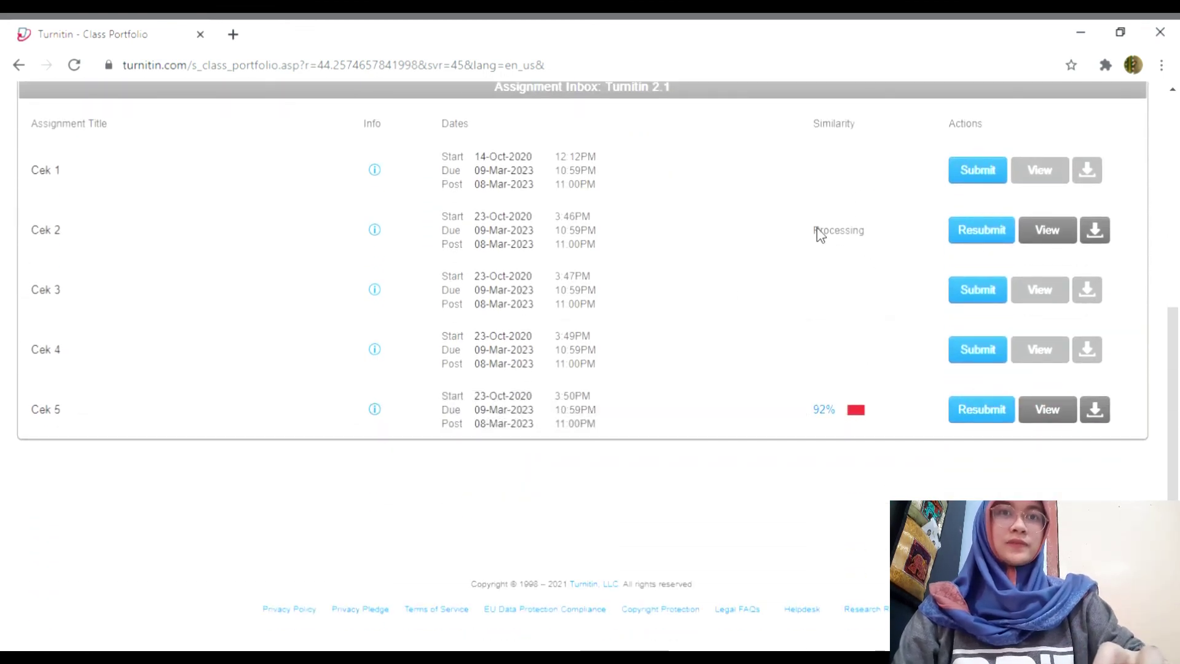
scroll(825, 250, up, 3)
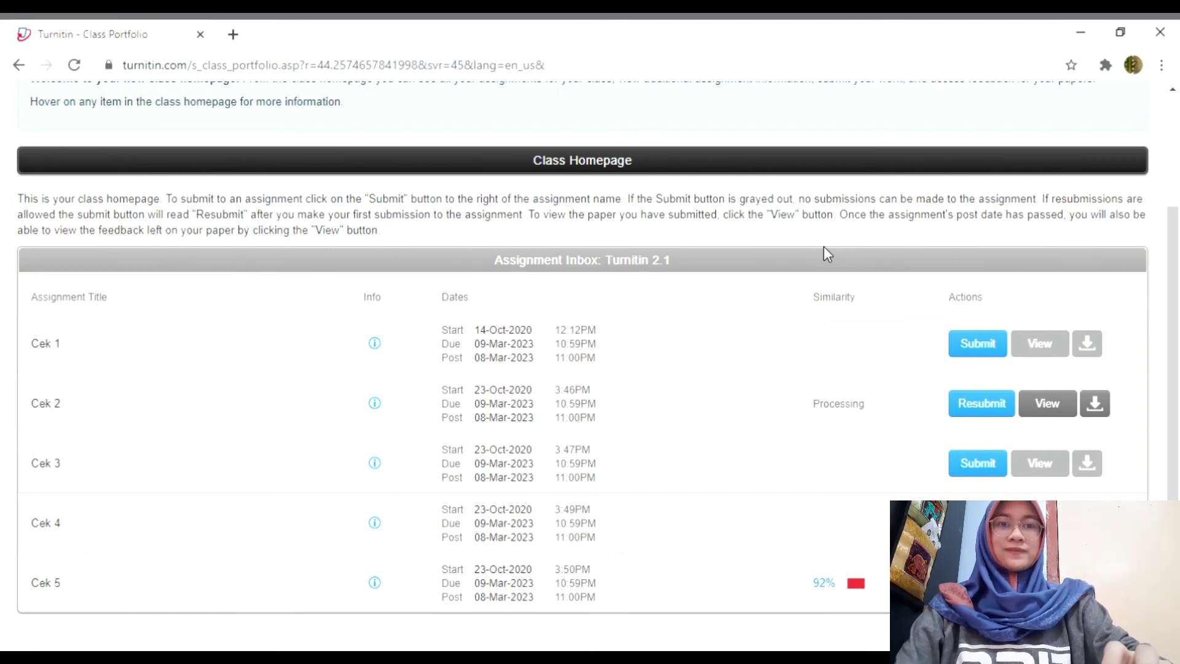
scroll(196, 126, down, 3)
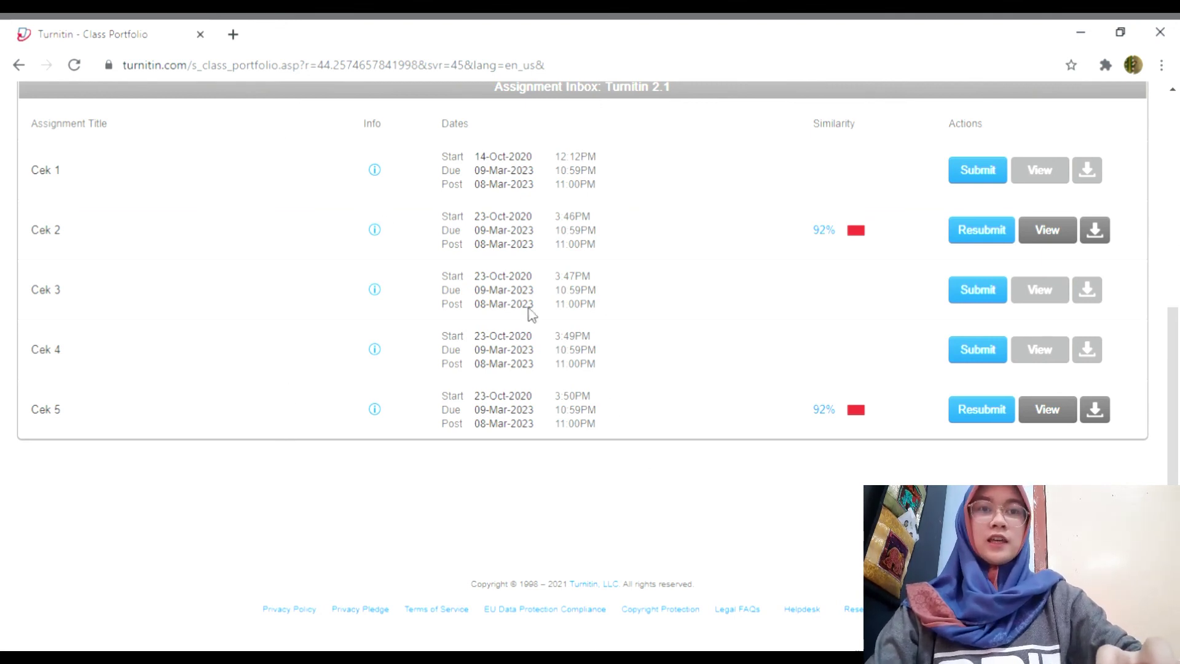
Open the similarity report of the Cek 2 submission and look through the highlighted matches to the last page
click(1047, 232)
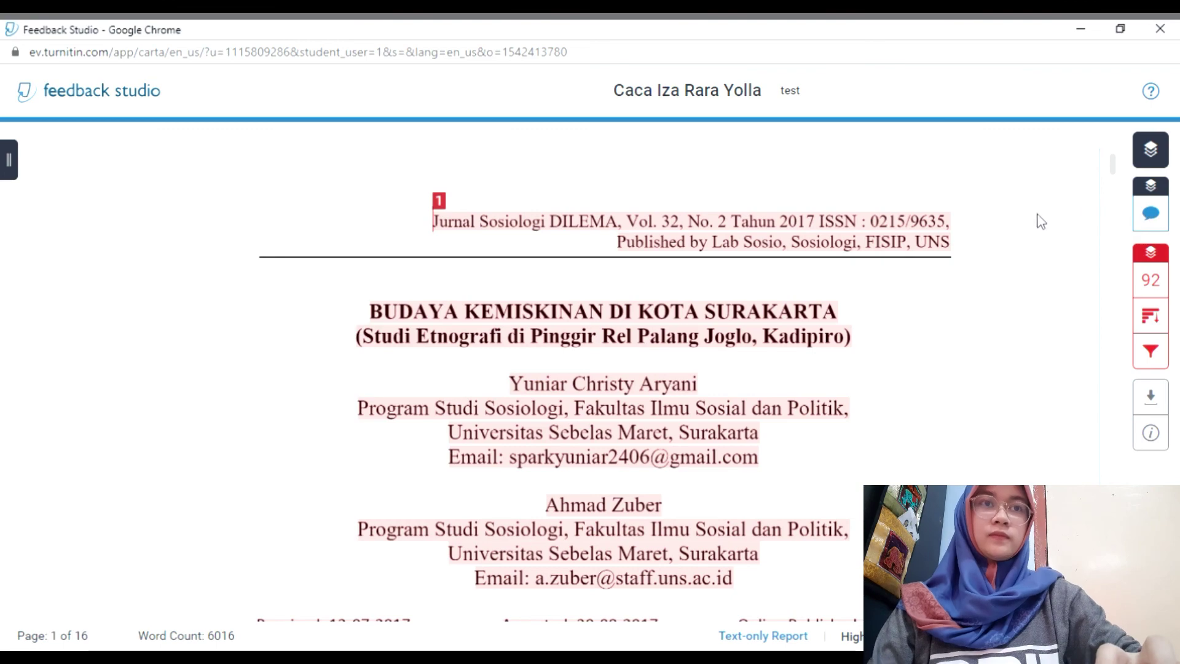
scroll(1040, 228, down, 10)
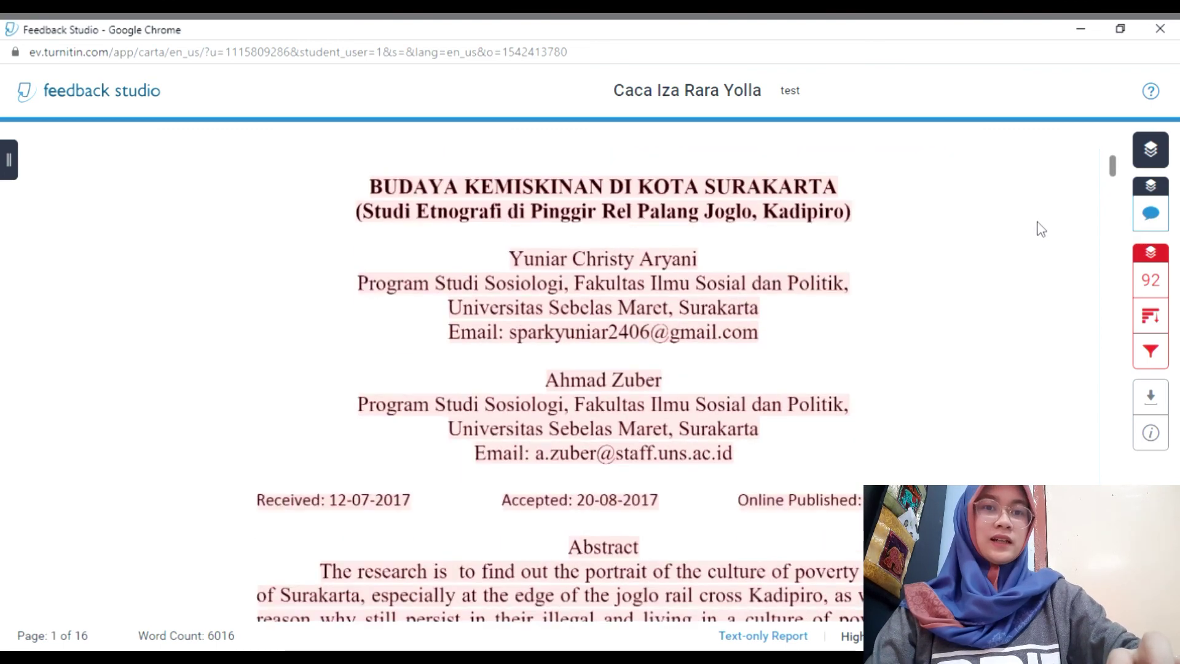
scroll(1040, 229, down, 2)
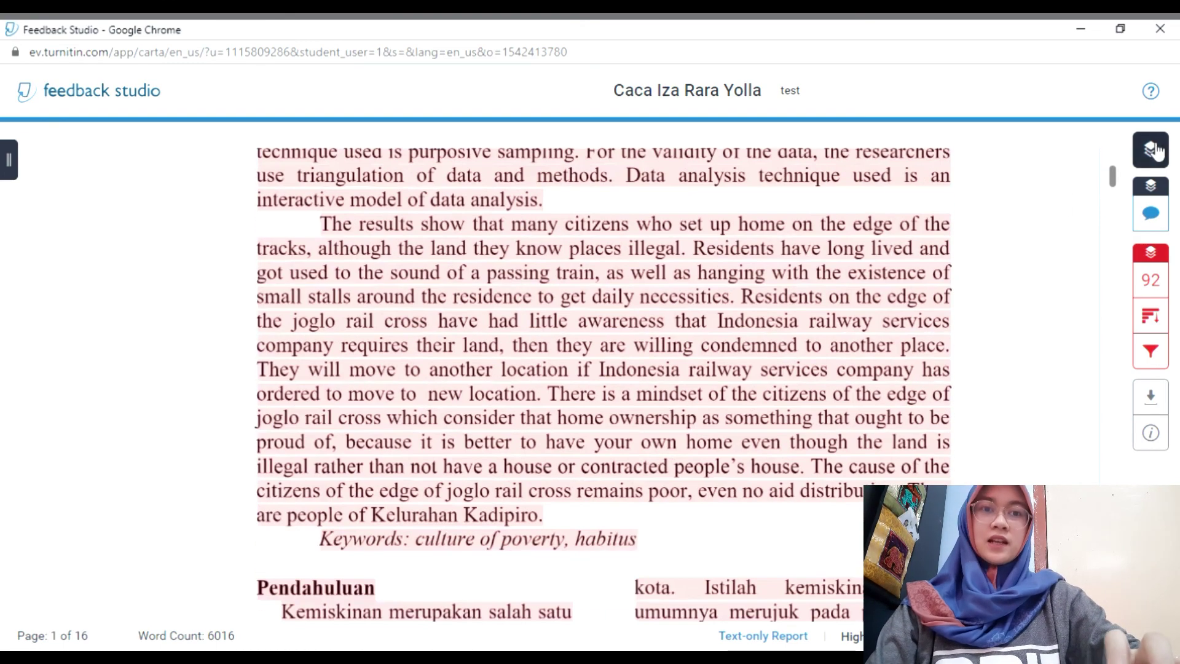
drag(1113, 179, 1106, 366)
drag(1106, 474, 1111, 559)
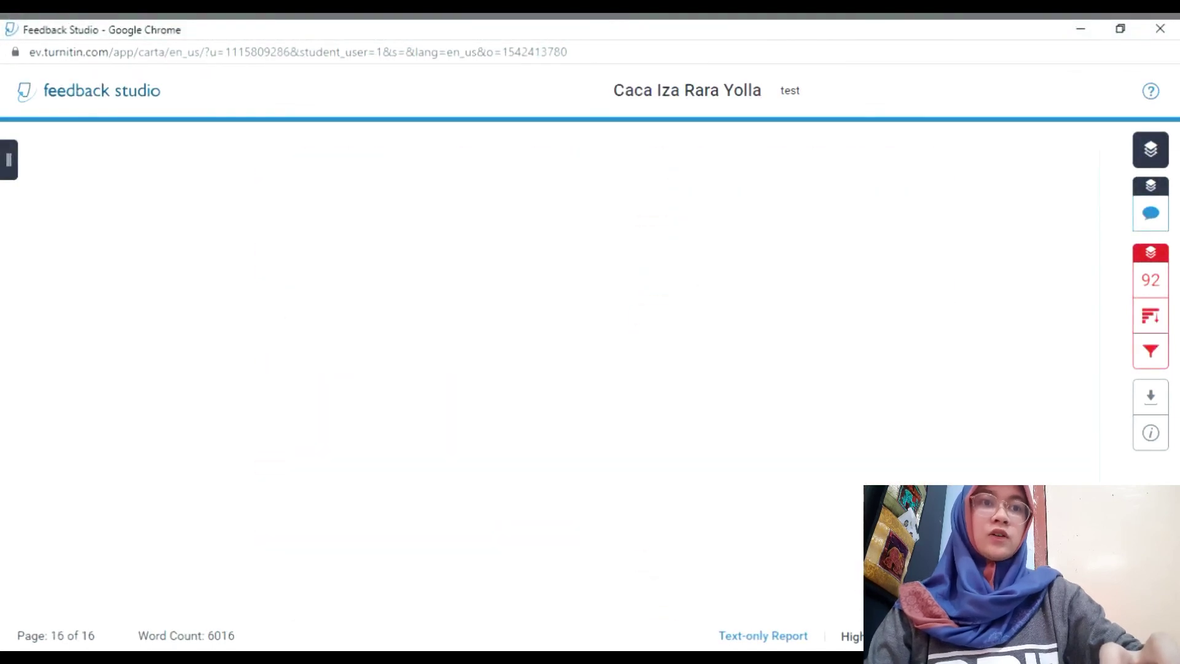
Download the current view of the similarity report as a PDF and look through the downloaded file to its last page
click(1149, 399)
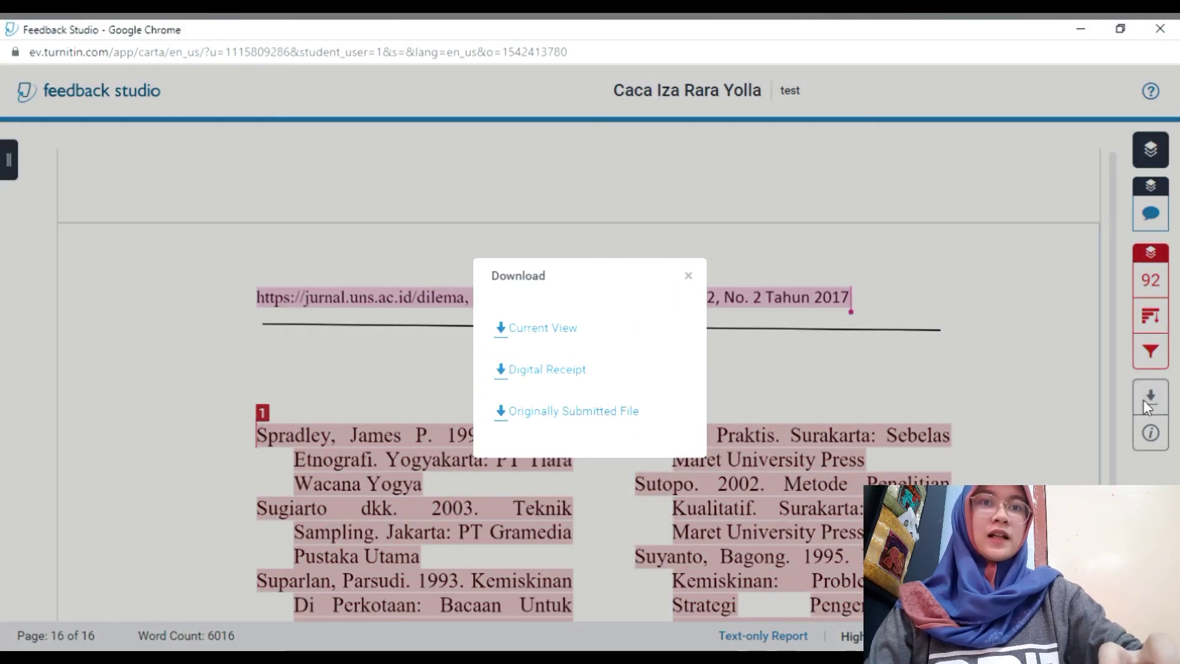
click(508, 332)
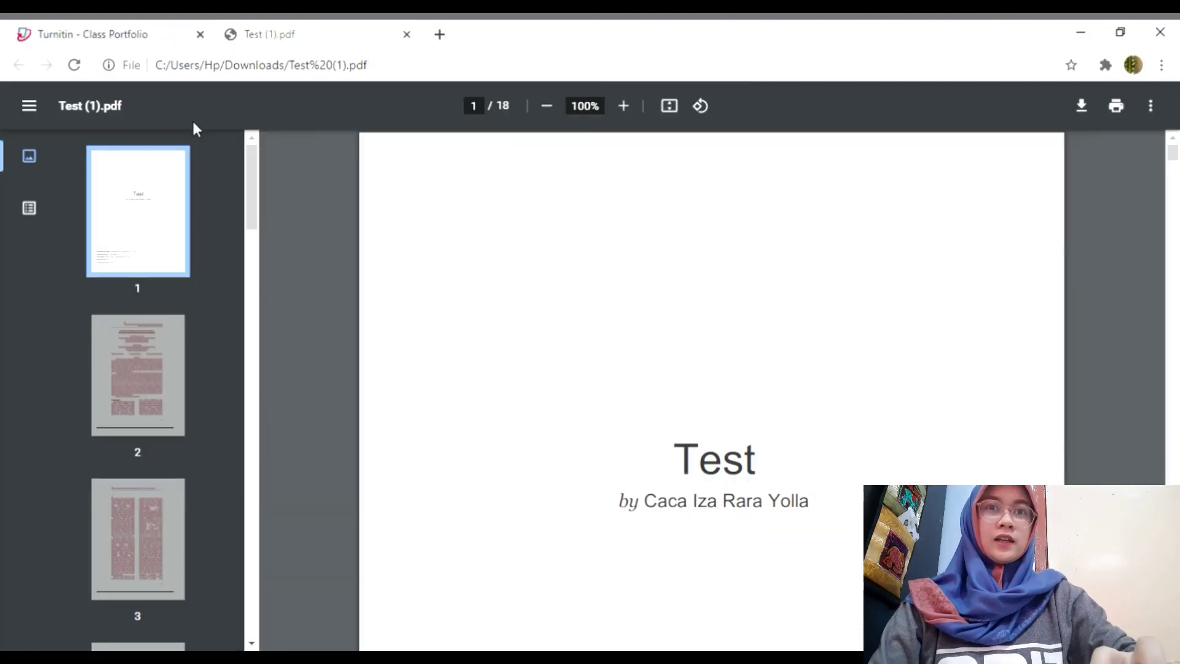
scroll(706, 323, down, 20)
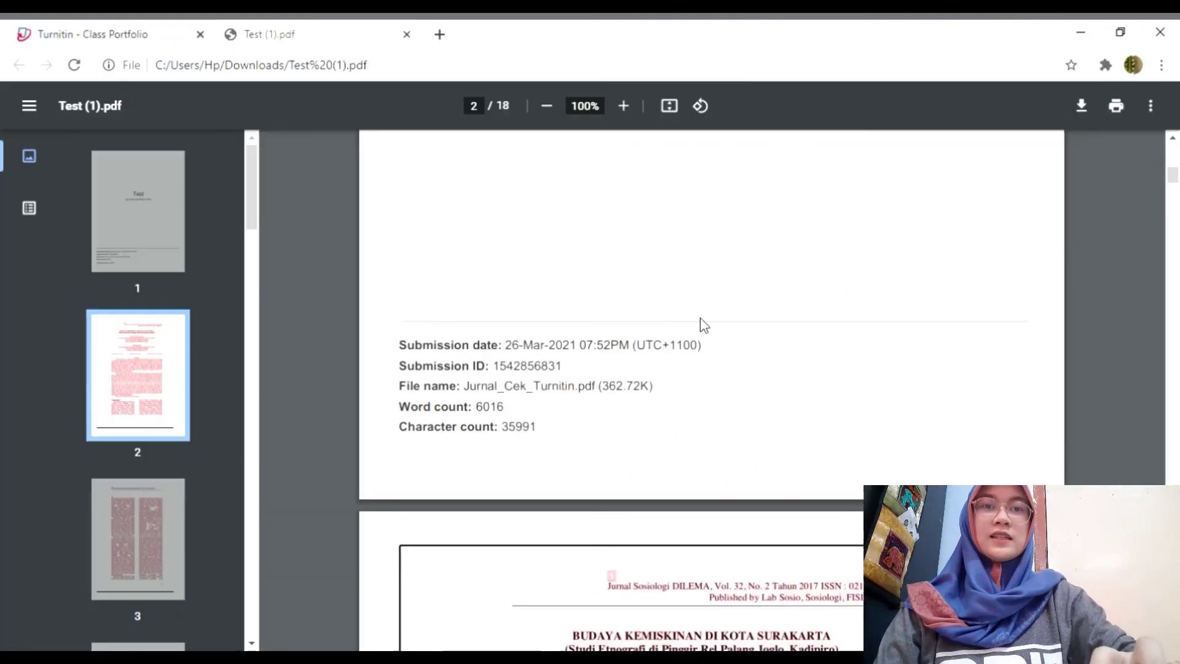
scroll(687, 324, down, 20)
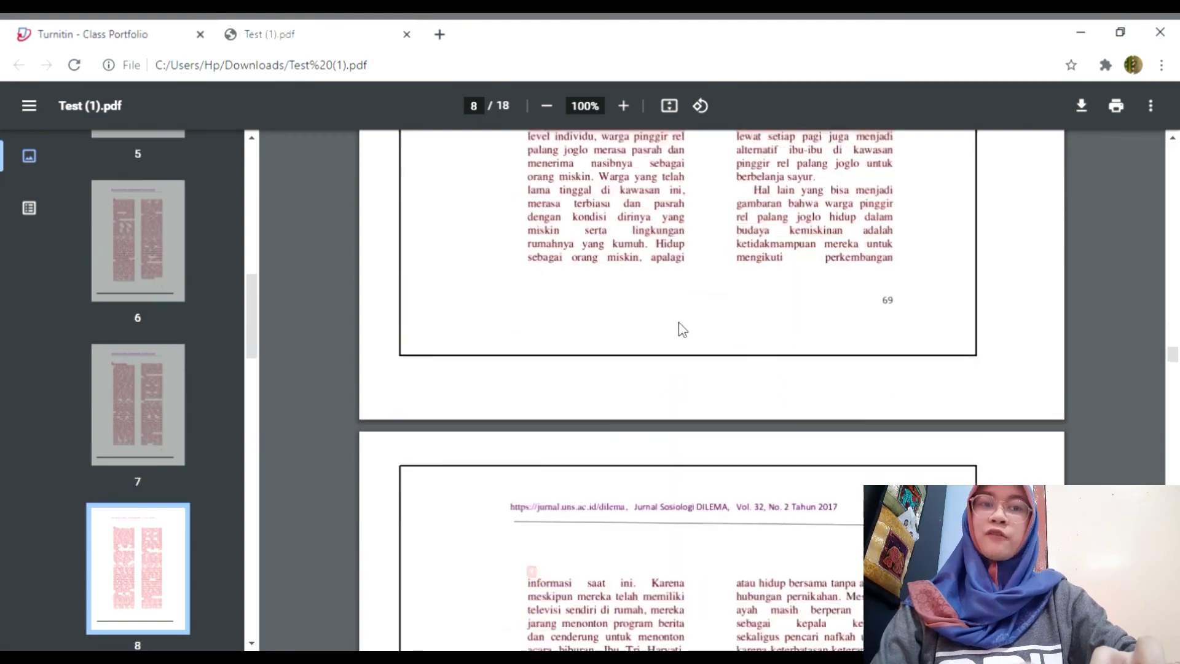
scroll(665, 341, down, 20)
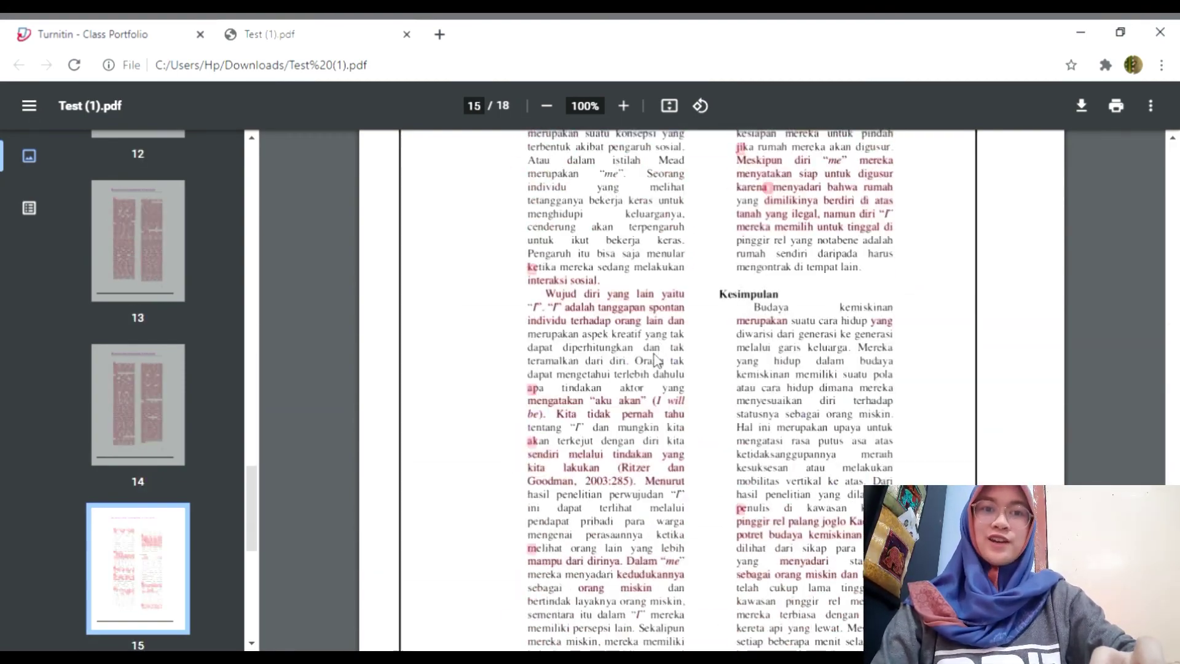
scroll(660, 347, down, 5)
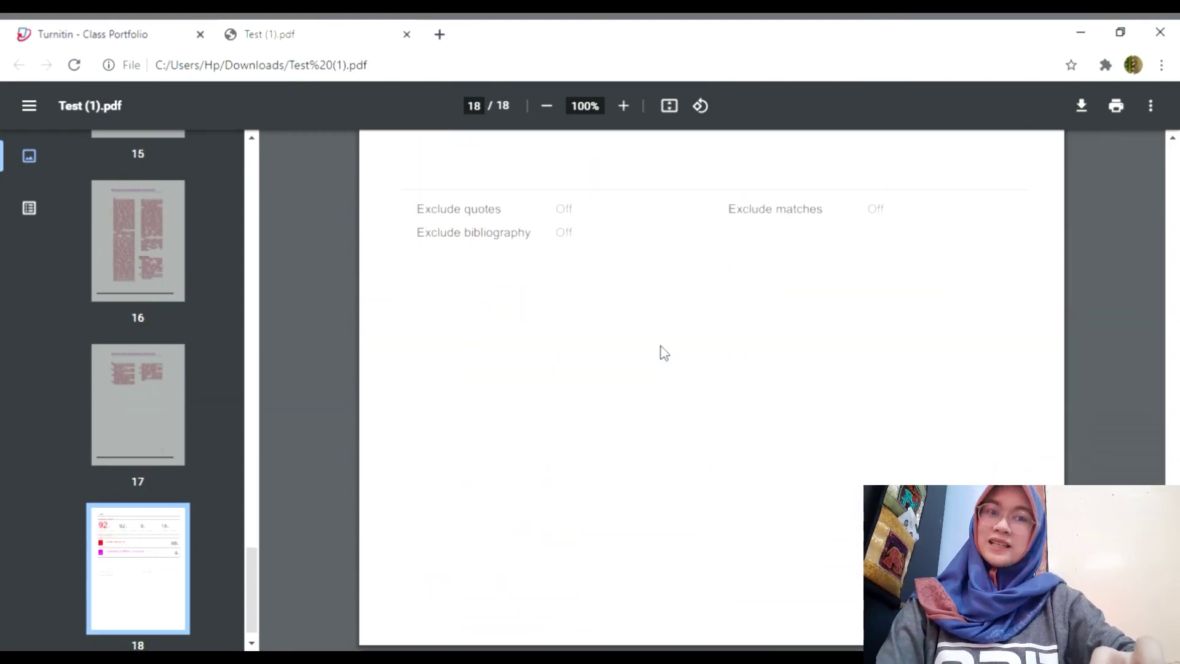